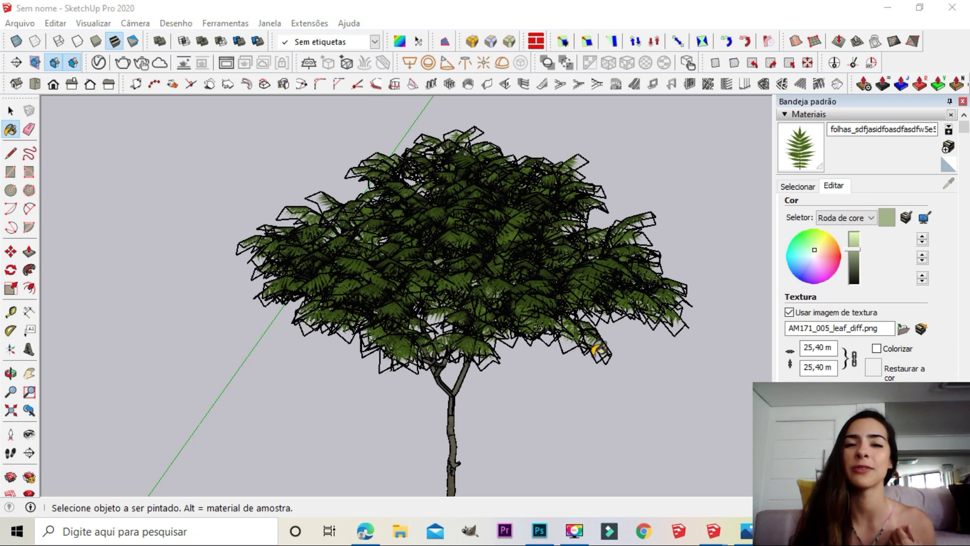
- Frame the whole tree in the view and render it with V-Ray
{"action": "scroll", "coordinate": [471, 224], "scroll_direction": "down", "scroll_amount": 2}
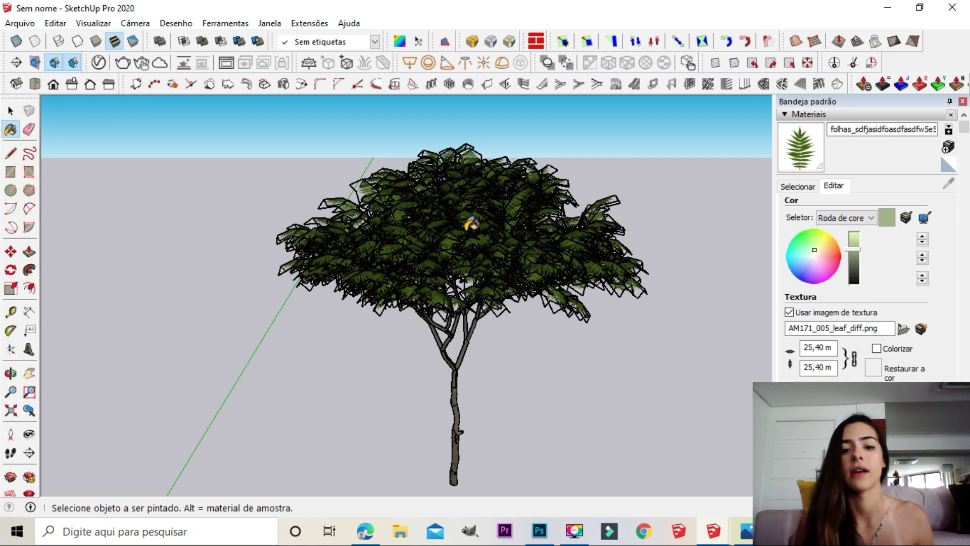
{"action": "middle_click_drag", "start_coordinate": [471, 224], "coordinate": [470, 236]}
{"action": "middle_click_drag", "start_coordinate": [541, 289], "coordinate": [486, 292], "text": "shift"}
{"action": "scroll", "coordinate": [464, 302], "scroll_direction": "up", "scroll_amount": 2}
{"action": "scroll", "coordinate": [495, 303], "scroll_direction": "down", "scroll_amount": 1}
{"action": "key", "text": "b"}
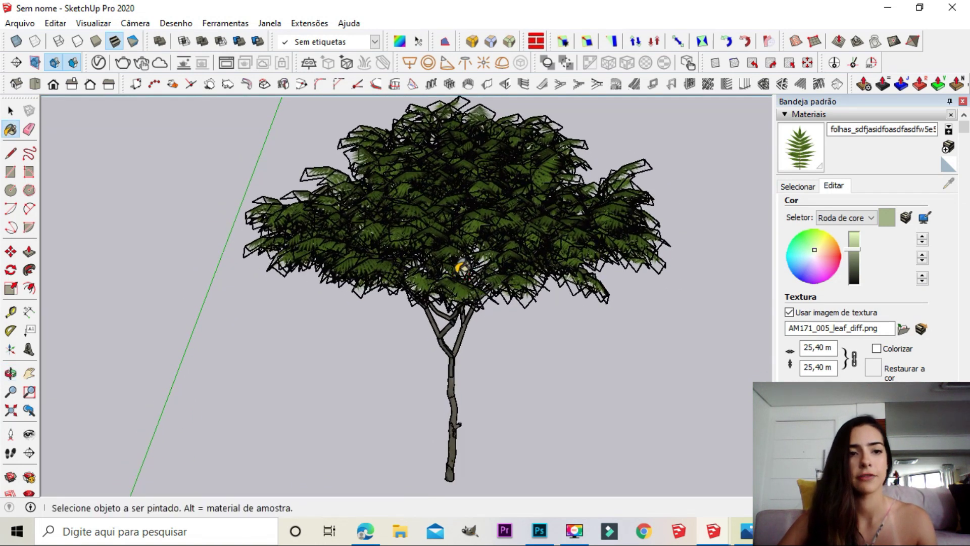
{"action": "left_click", "coordinate": [123, 63]}
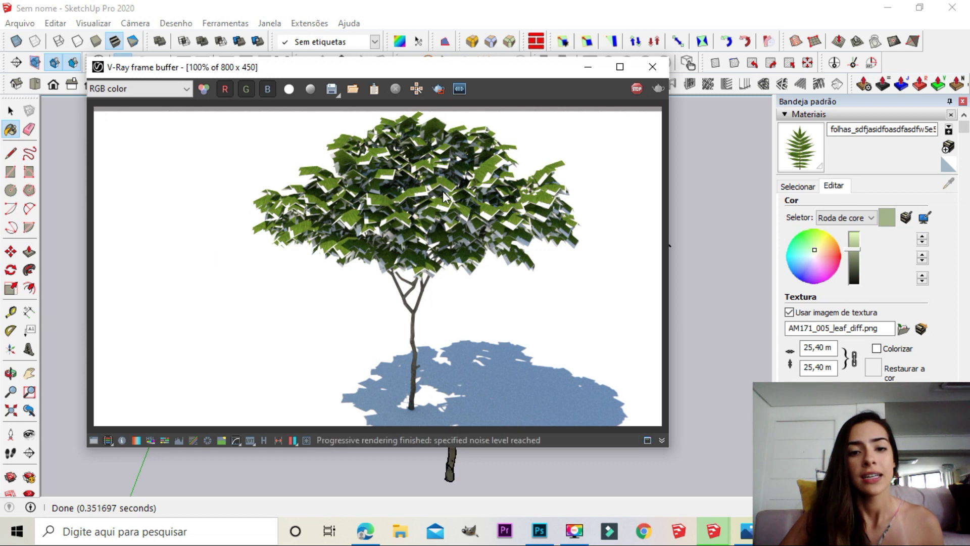
- Examine the leaf edges closely in the rendered image, then close the V-Ray frame buffer
{"action": "scroll", "coordinate": [383, 177], "scroll_direction": "up", "scroll_amount": 2}
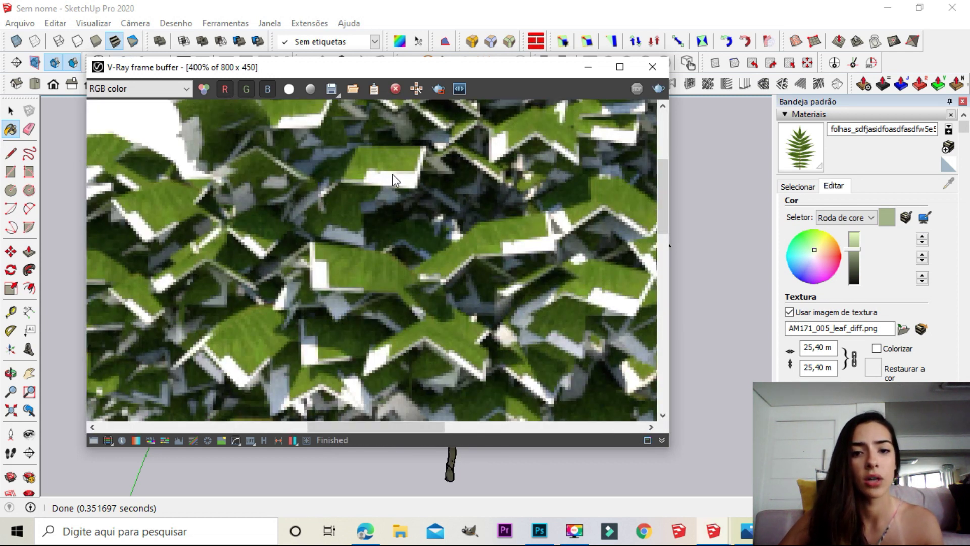
{"action": "scroll", "coordinate": [393, 174], "scroll_direction": "down", "scroll_amount": 1}
{"action": "scroll", "coordinate": [266, 193], "scroll_direction": "up", "scroll_amount": 1}
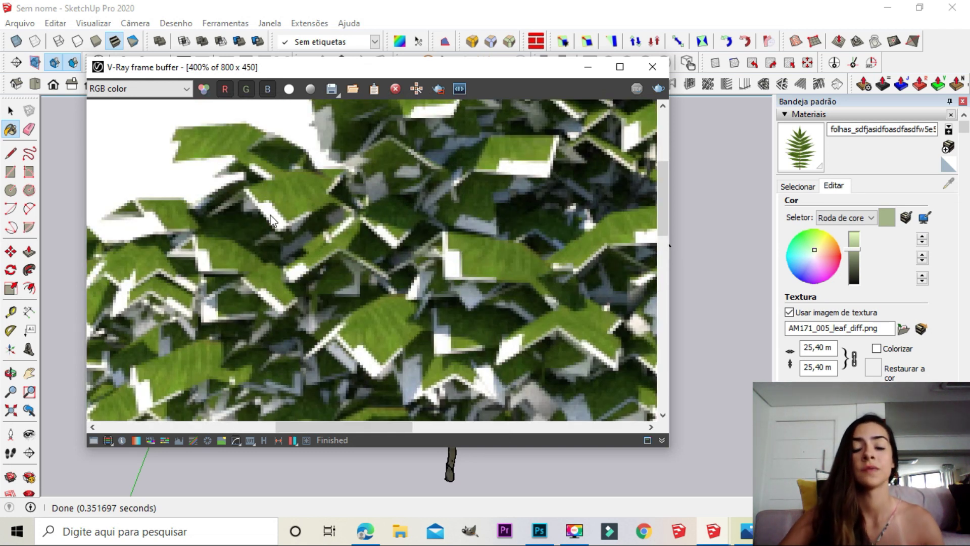
{"action": "scroll", "coordinate": [461, 263], "scroll_direction": "down", "scroll_amount": 2}
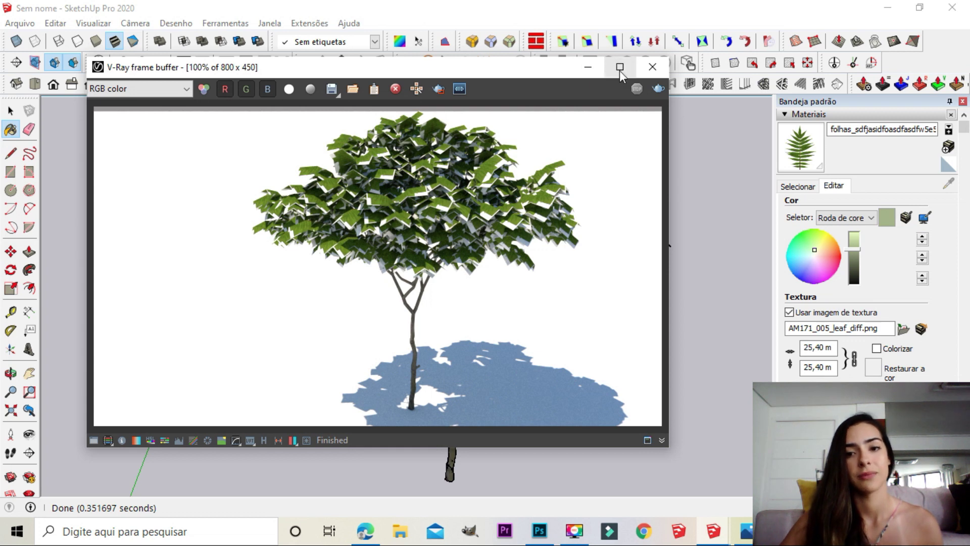
{"action": "left_click", "coordinate": [652, 67]}
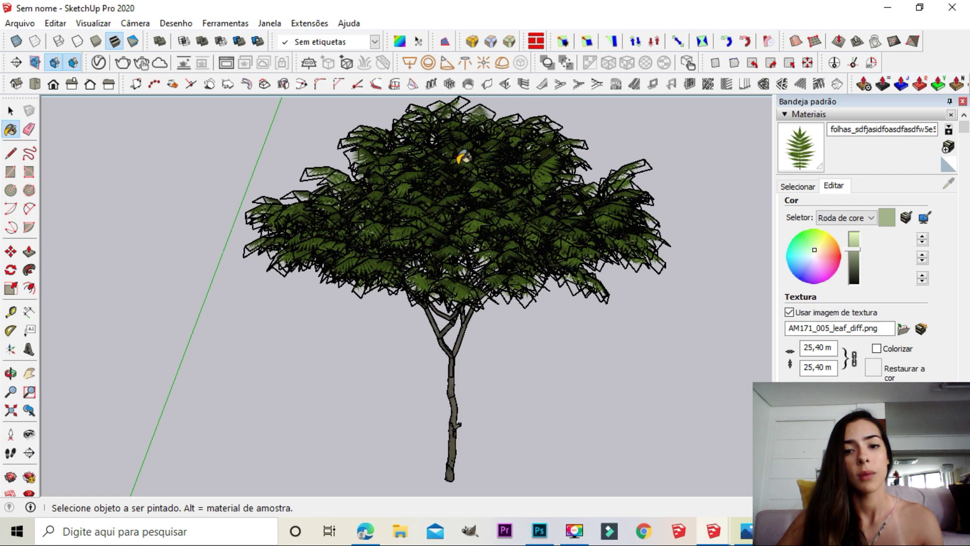
- Sample the leaf material from the tree and undock the tray to show its texture editing settings
{"action": "key", "text": "alt"}
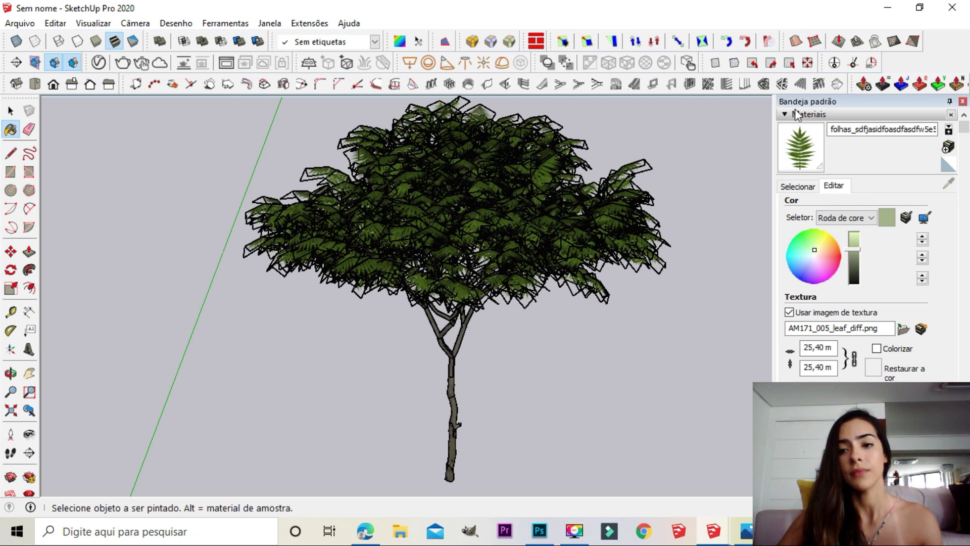
{"action": "left_click_drag", "start_coordinate": [824, 105], "coordinate": [195, 101]}
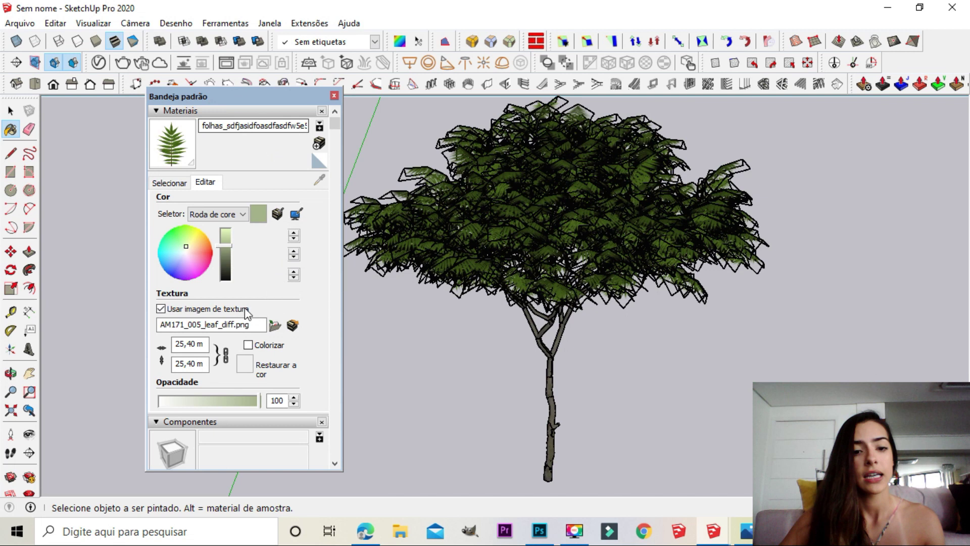
{"action": "left_click", "coordinate": [173, 184]}
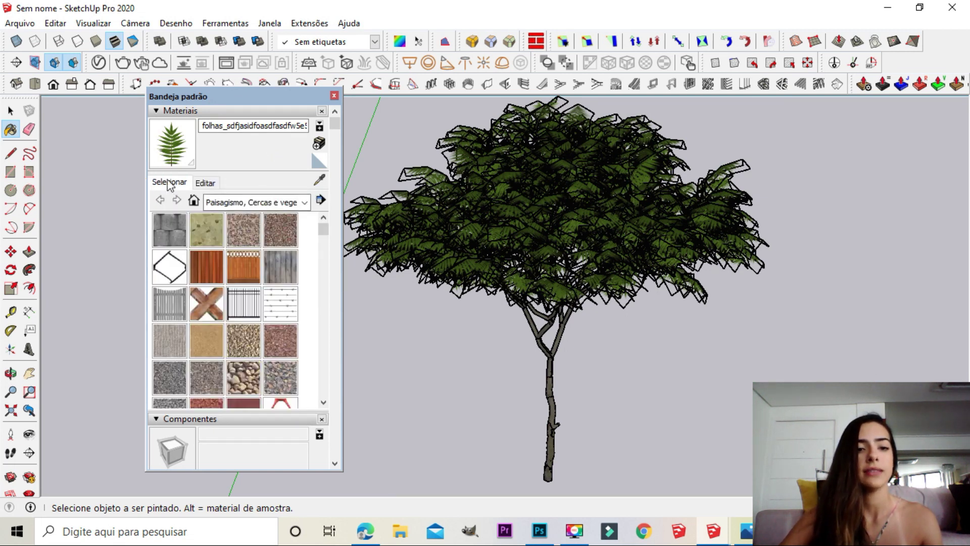
{"action": "left_click", "coordinate": [209, 184]}
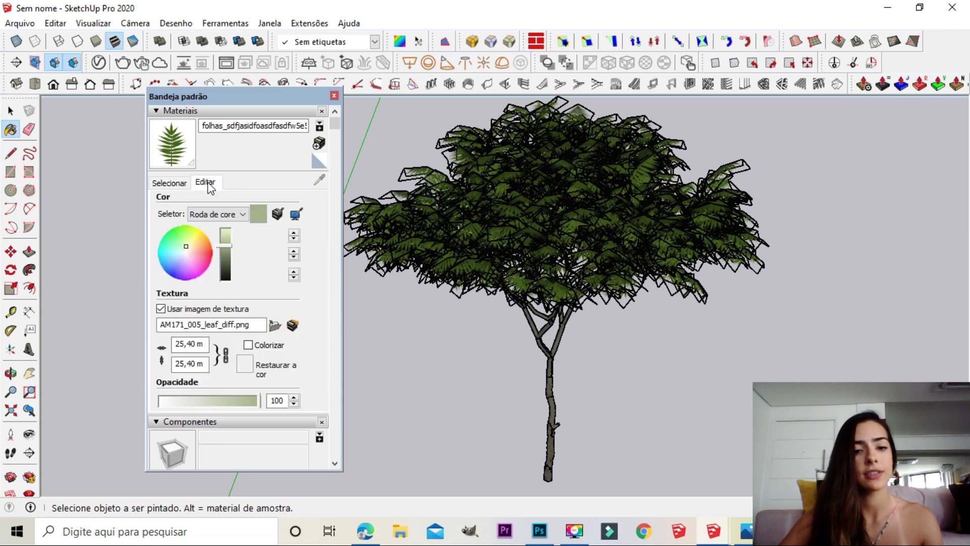
- Open the leaf texture AM171_005_leaf_diff.png in the external image viewer, save a copy of it, and close the viewer
{"action": "left_click", "coordinate": [292, 326]}
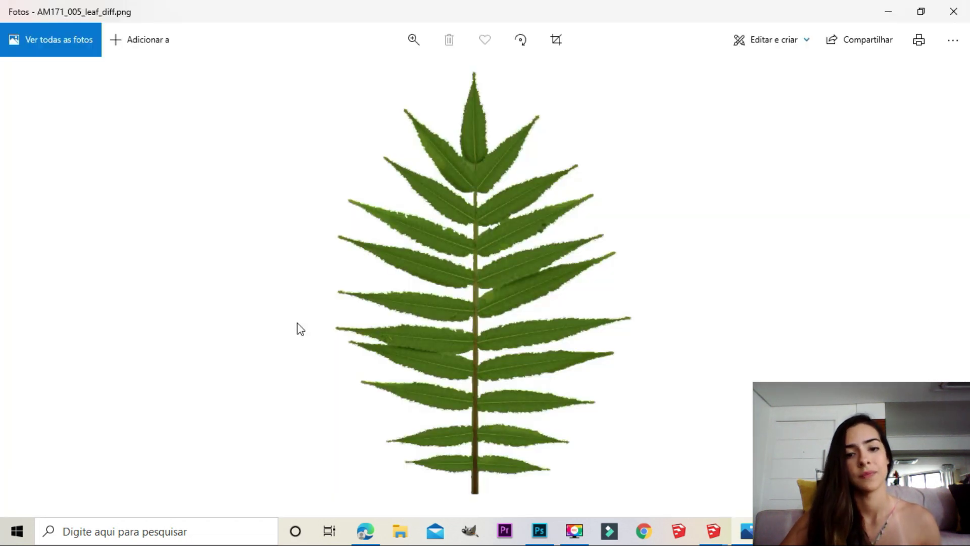
{"action": "right_click", "coordinate": [471, 189]}
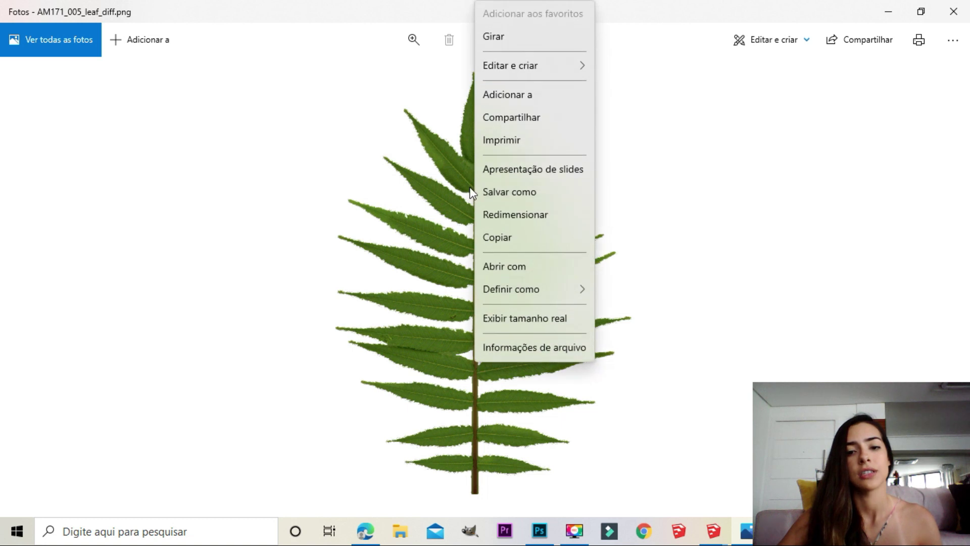
{"action": "left_click", "coordinate": [486, 190]}
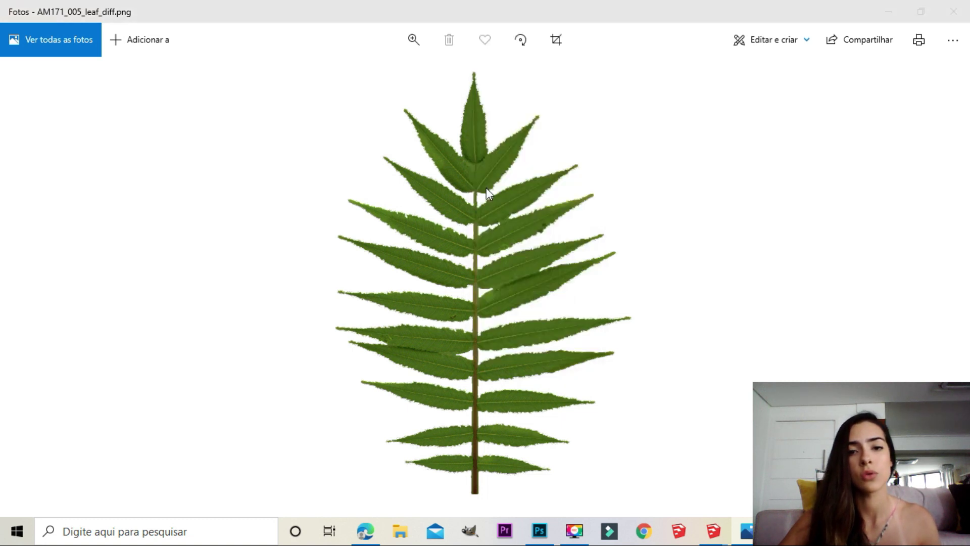
{"action": "left_click", "coordinate": [346, 435]}
{"action": "left_click", "coordinate": [520, 267]}
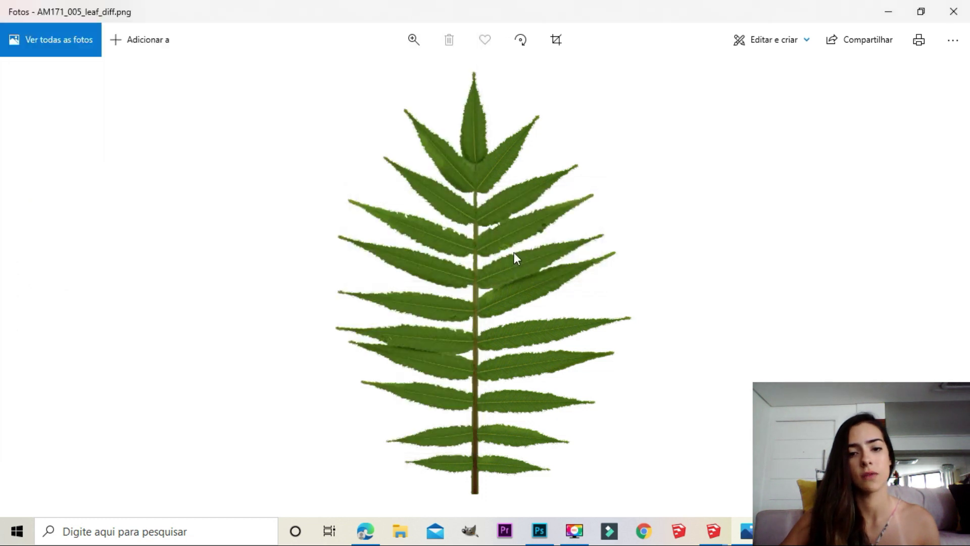
{"action": "left_click", "coordinate": [955, 13]}
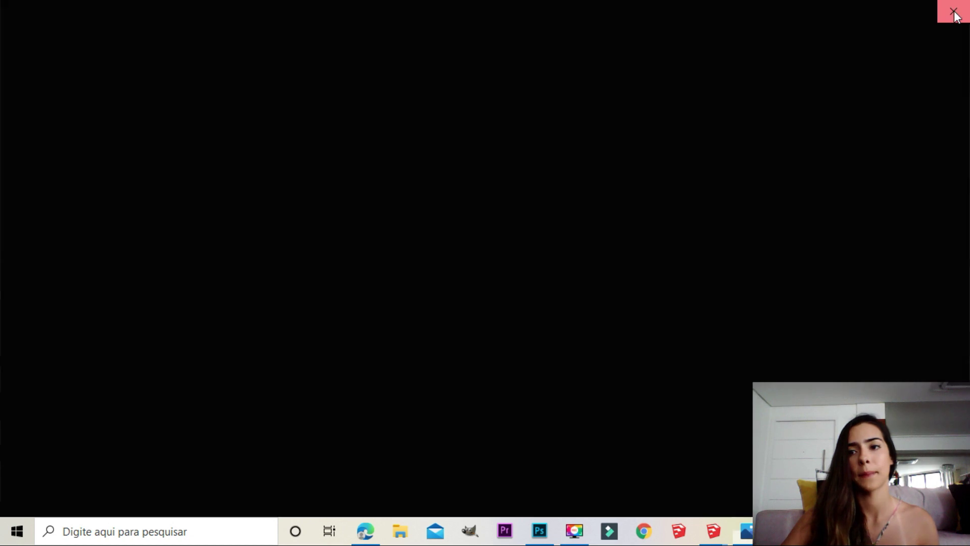
- Move the materials tray aside and view the leaf material's opacity settings in the V-Ray Asset Editor
{"action": "left_click_drag", "start_coordinate": [253, 96], "coordinate": [200, 113]}
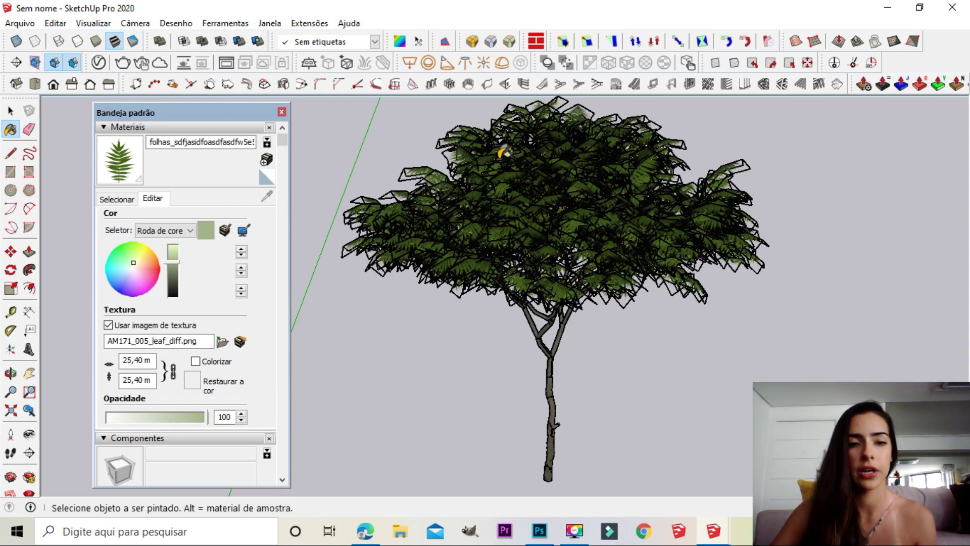
{"action": "left_click", "coordinate": [99, 62]}
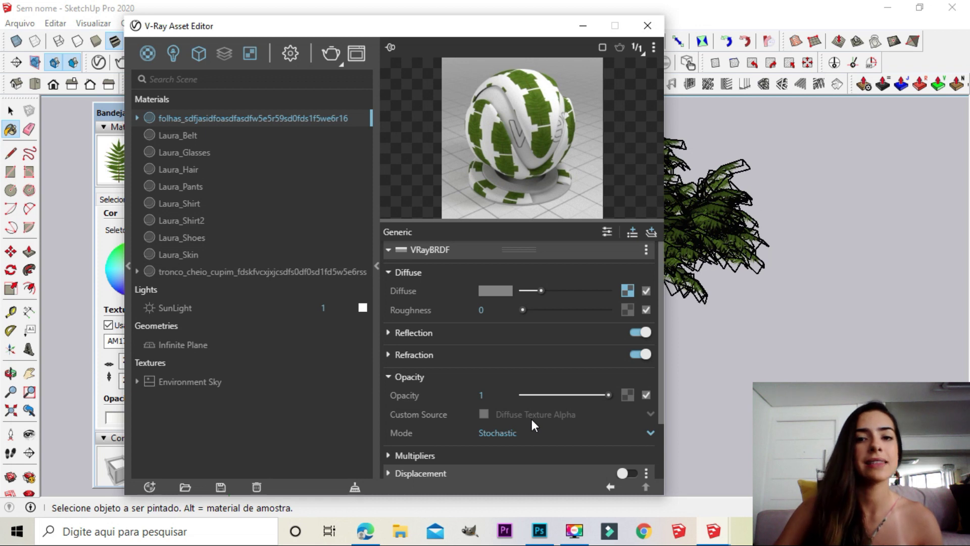
- Switch to Photoshop and open the recent file AM171_005_leaf_diff.png
{"action": "left_click", "coordinate": [540, 531]}
{"action": "key", "text": "space"}
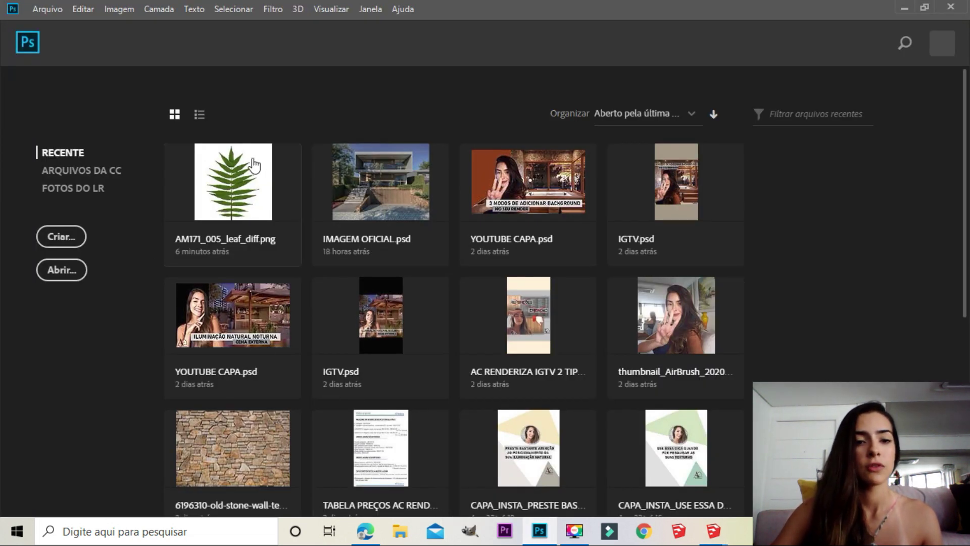
{"action": "left_click", "coordinate": [239, 191]}
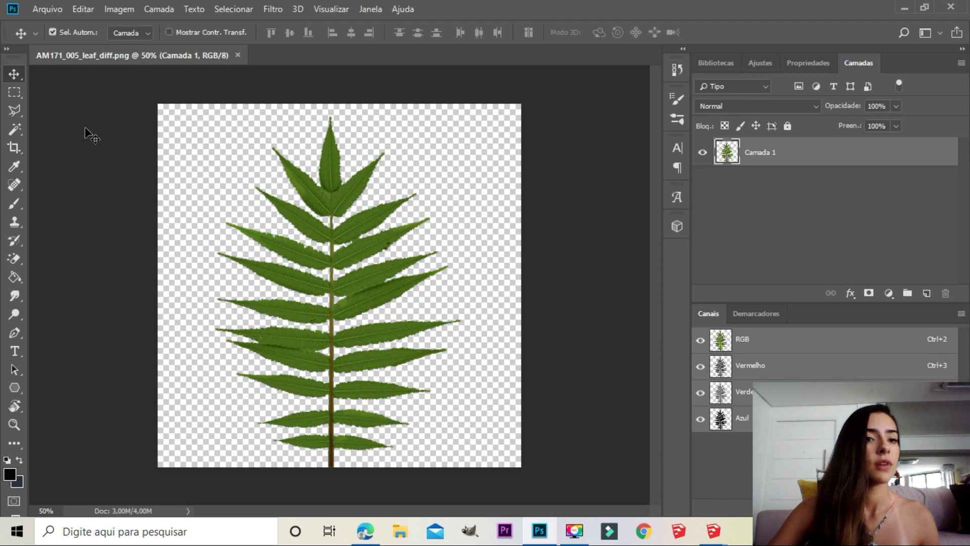
- Desaturate the leaf image on Camada 1
{"action": "left_click", "coordinate": [132, 7]}
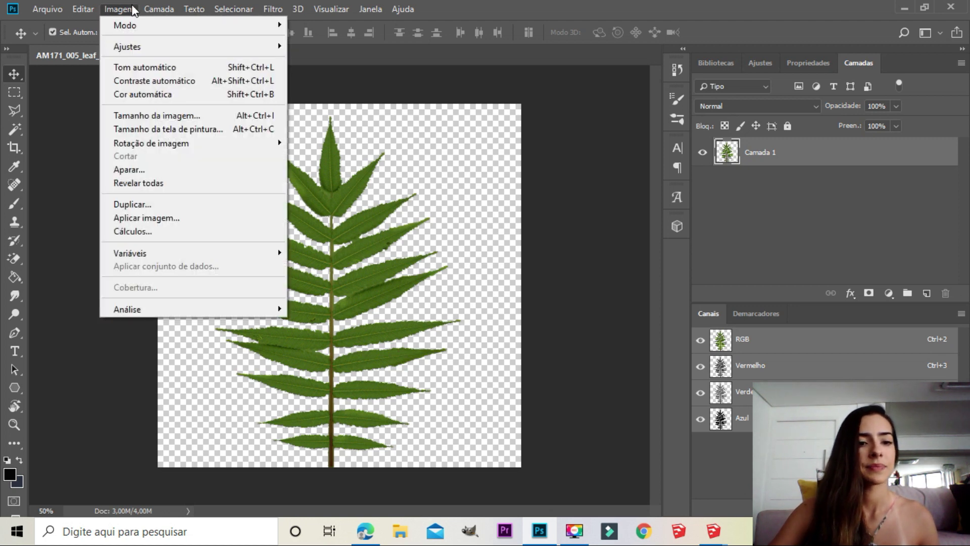
{"action": "mouse_move", "coordinate": [142, 47]}
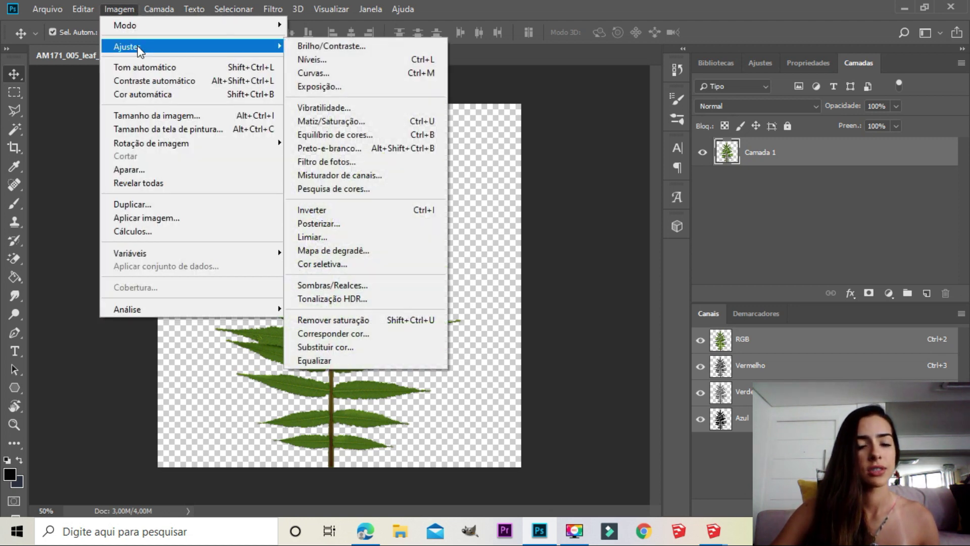
{"action": "left_click", "coordinate": [339, 320]}
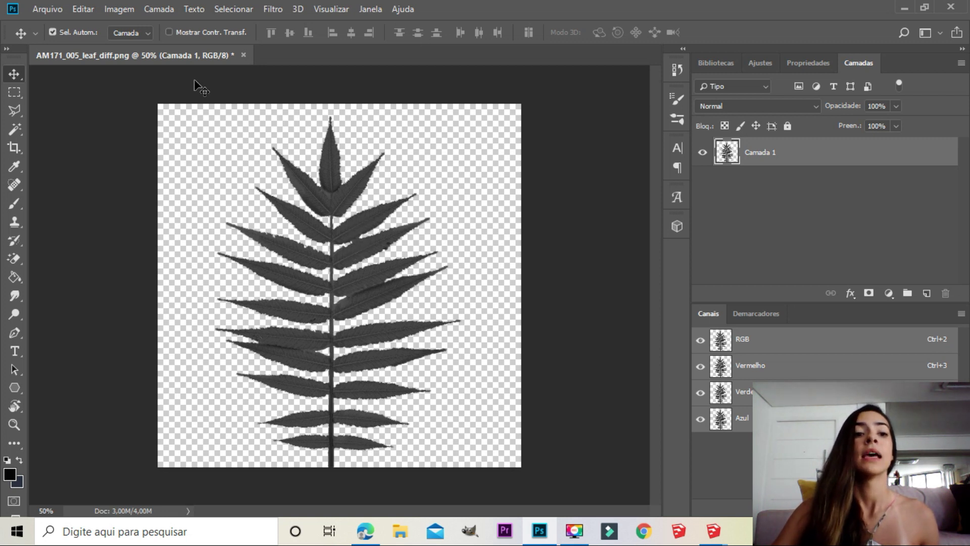
- Invert the grey leaf's tones and inspect the remaining shades on the leaf up close
{"action": "left_click", "coordinate": [110, 8]}
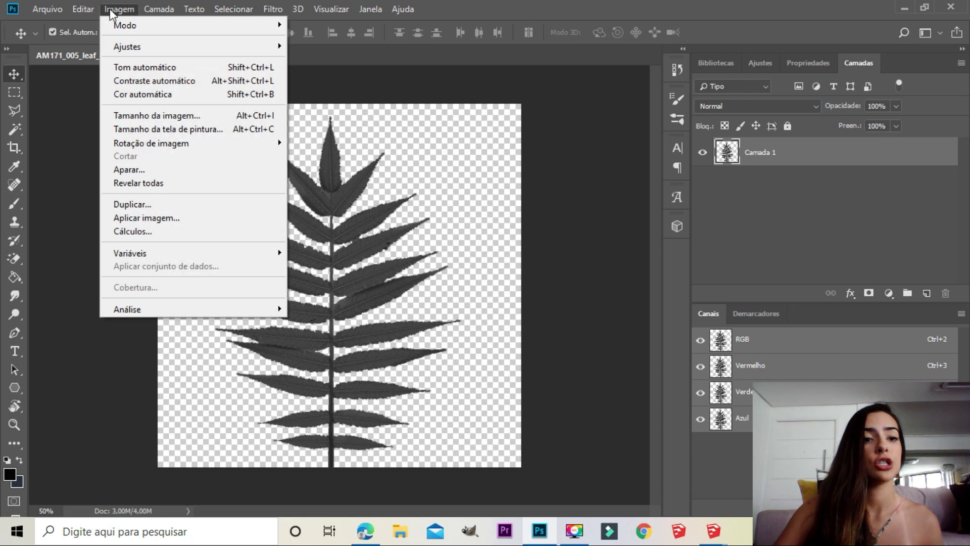
{"action": "mouse_move", "coordinate": [142, 52]}
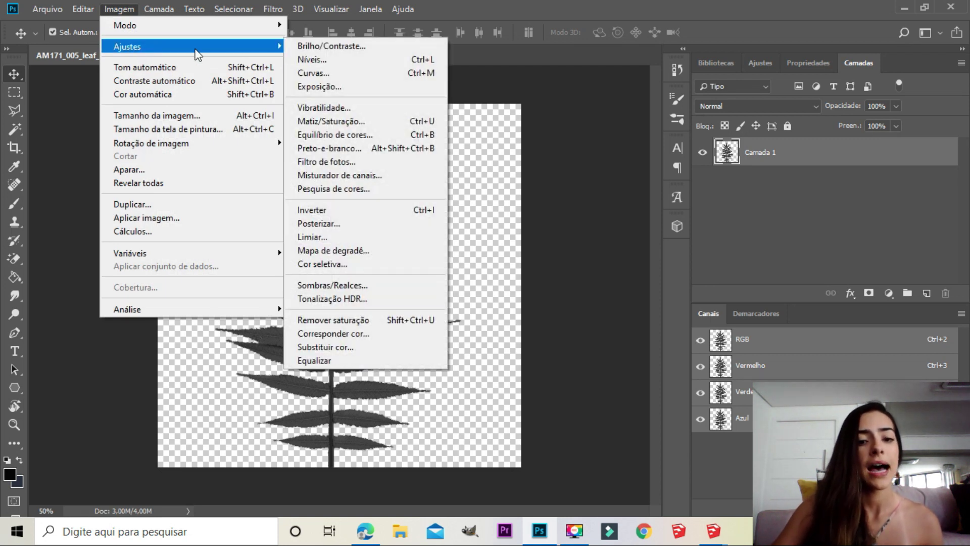
{"action": "left_click", "coordinate": [326, 210]}
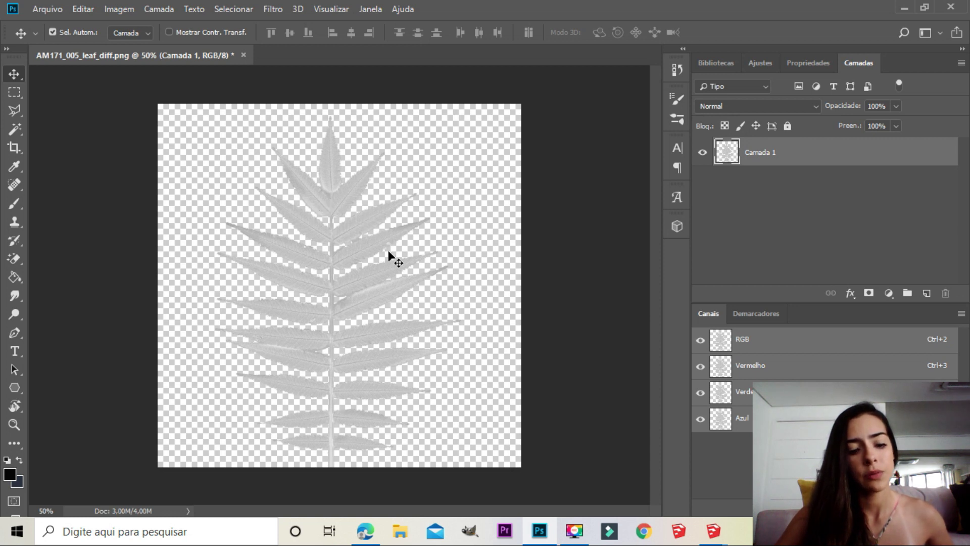
{"action": "scroll", "coordinate": [325, 167], "scroll_direction": "up", "scroll_amount": 8, "text": "alt"}
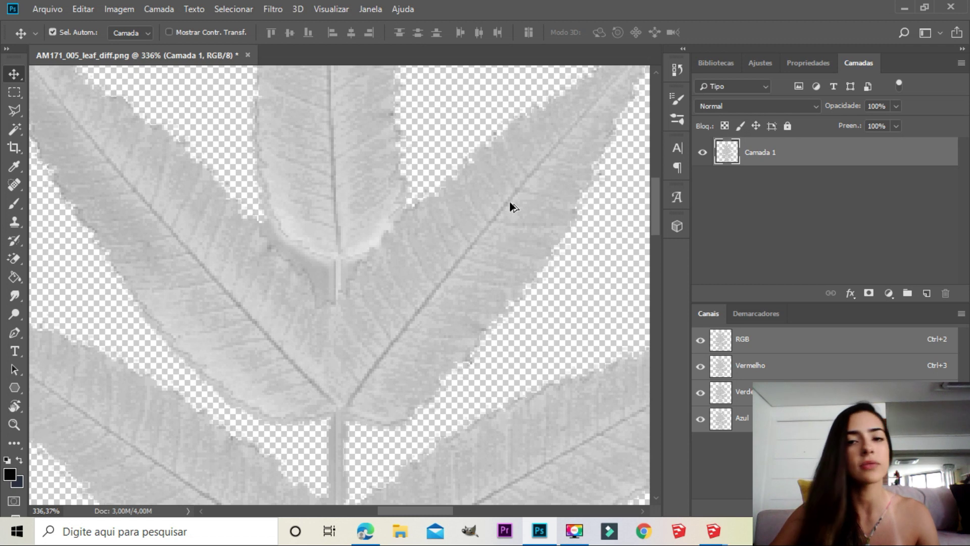
{"action": "scroll", "coordinate": [412, 308], "scroll_direction": "down", "scroll_amount": 8, "text": "alt"}
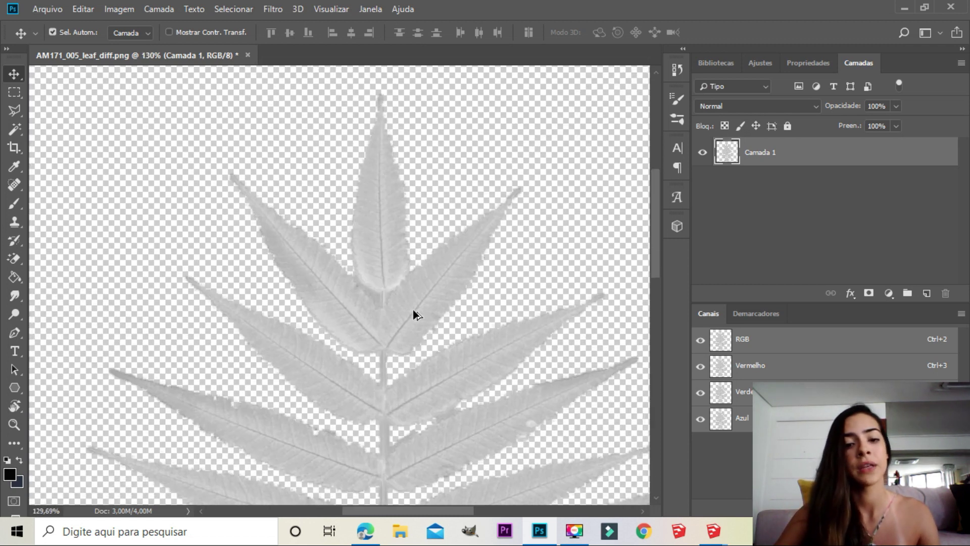
{"action": "scroll", "coordinate": [415, 310], "scroll_direction": "down", "scroll_amount": 2, "text": "alt"}
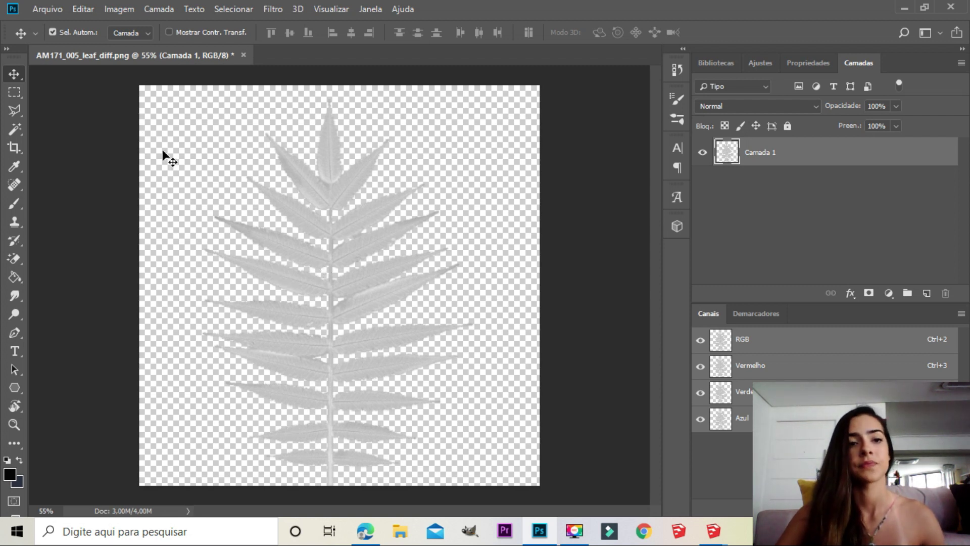
- Apply the Camera Raw filter to the leaf with the exposure set to +5,00
{"action": "left_click", "coordinate": [271, 8]}
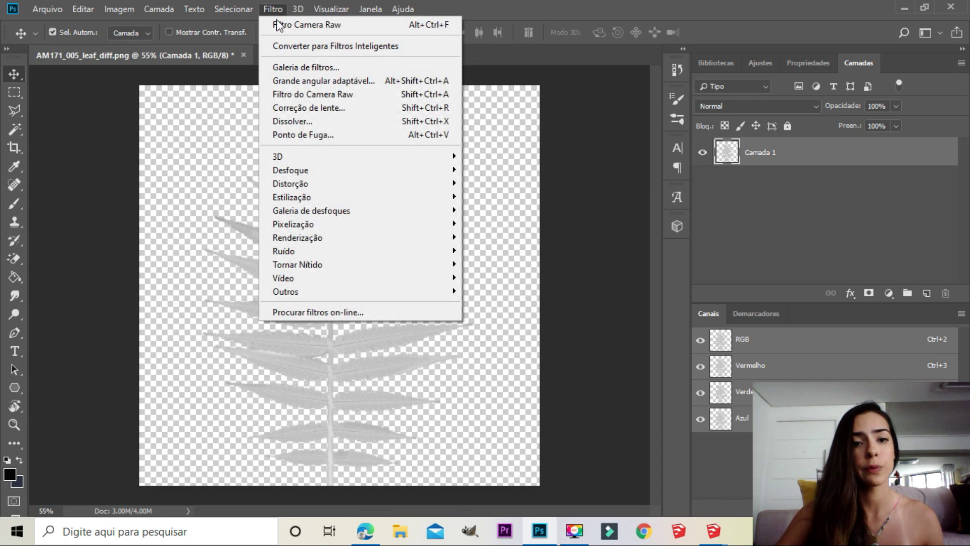
{"action": "left_click", "coordinate": [303, 95]}
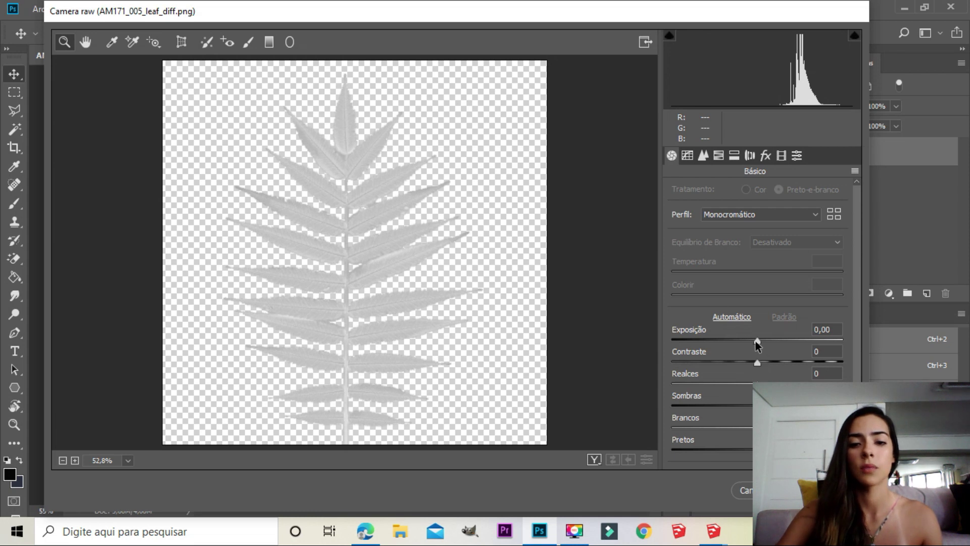
{"action": "left_click_drag", "start_coordinate": [757, 341], "coordinate": [829, 343]}
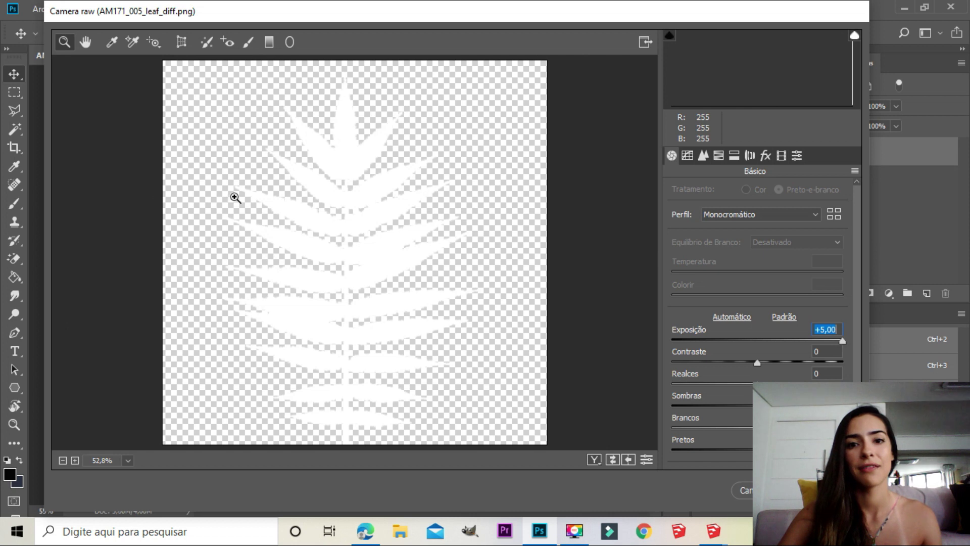
{"action": "key", "text": "Return"}
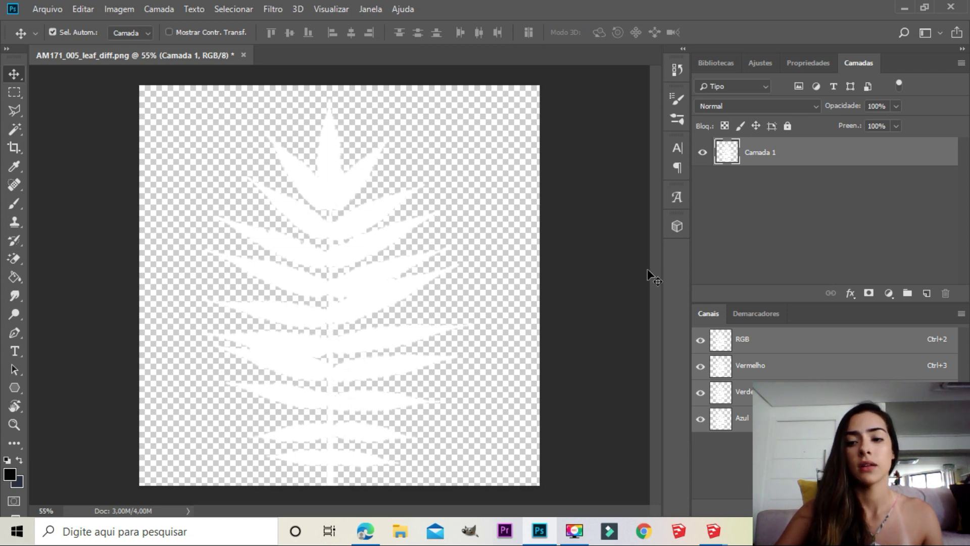
- Add a new layer filled with black across the whole canvas and place it beneath the leaf layer Camada 1
{"action": "left_click", "coordinate": [927, 295]}
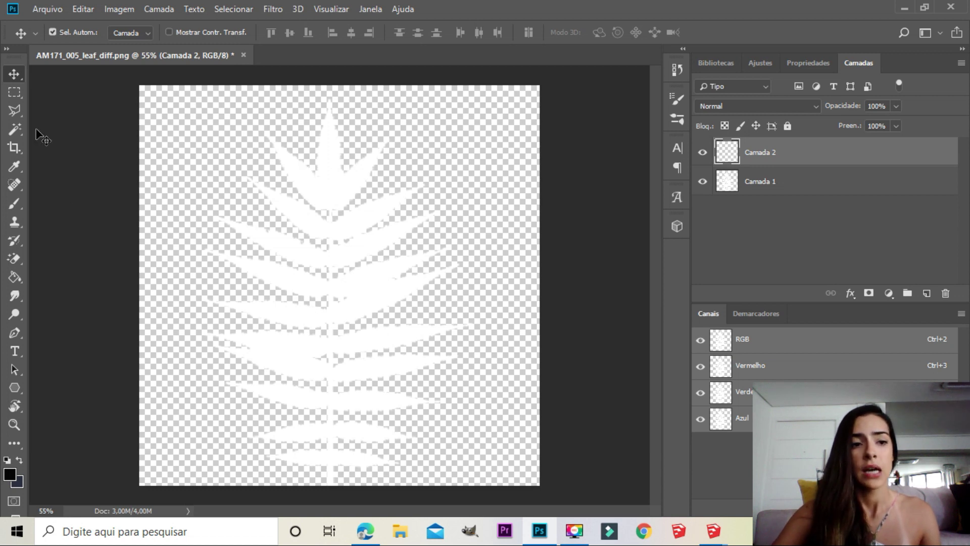
{"action": "left_click", "coordinate": [14, 93]}
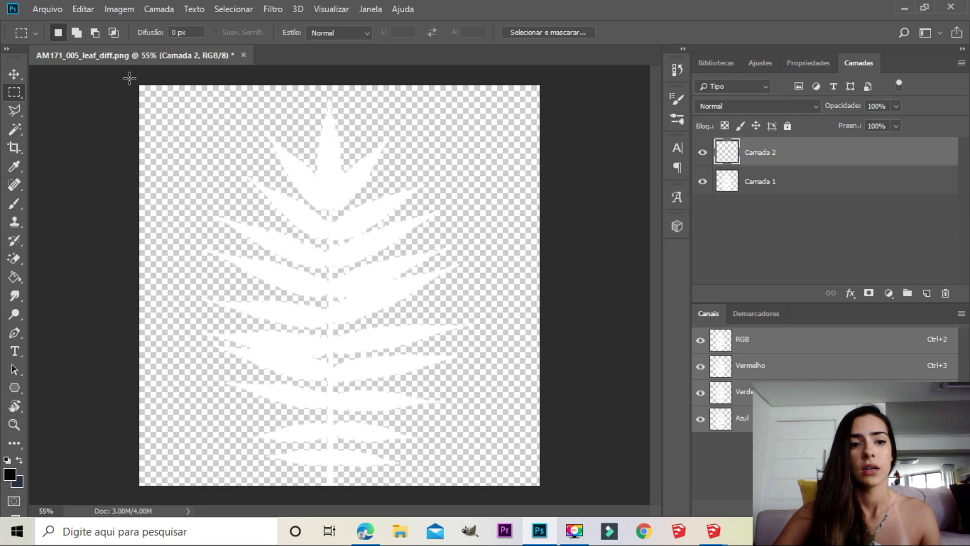
{"action": "left_click_drag", "start_coordinate": [137, 84], "coordinate": [579, 523]}
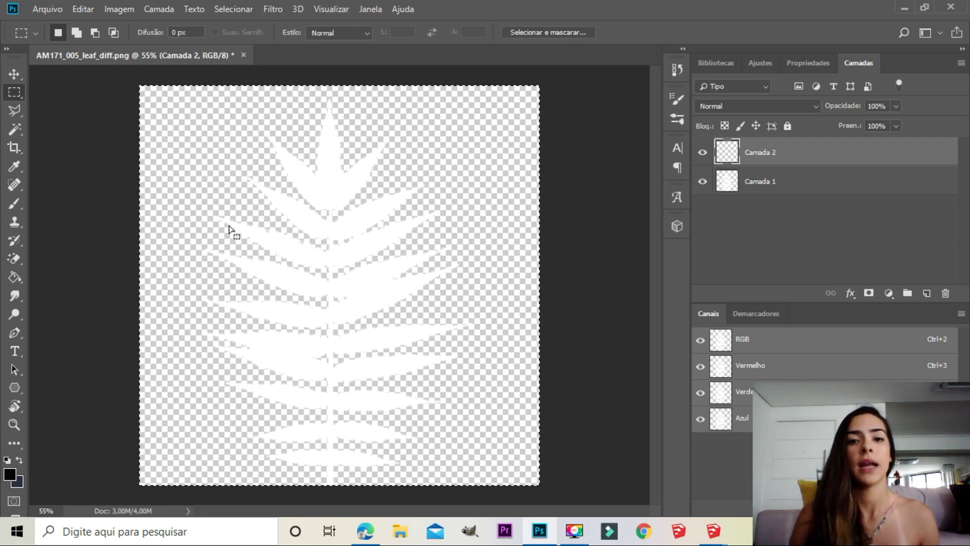
{"action": "left_click", "coordinate": [10, 476]}
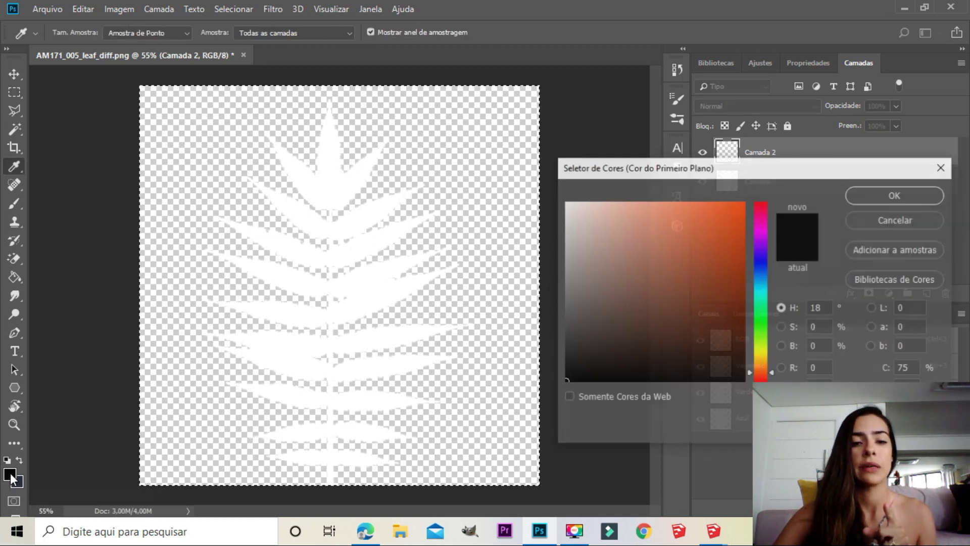
{"action": "left_click", "coordinate": [885, 202]}
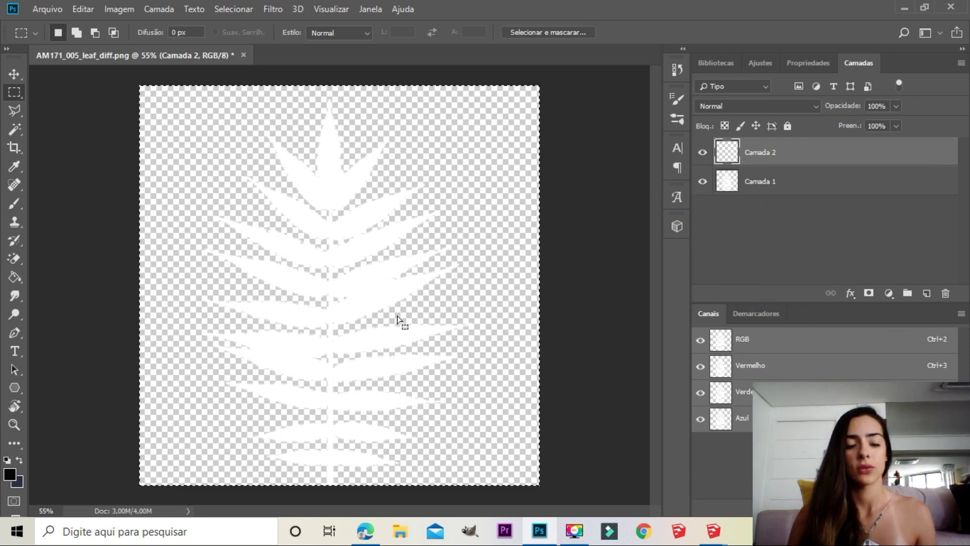
{"action": "key", "text": "alt+Delete"}
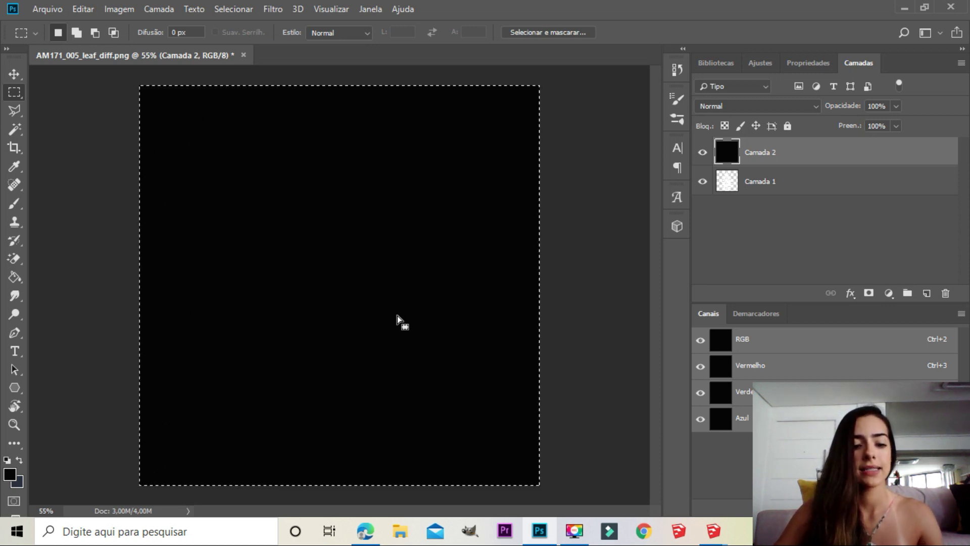
{"action": "key", "text": "ctrl+d"}
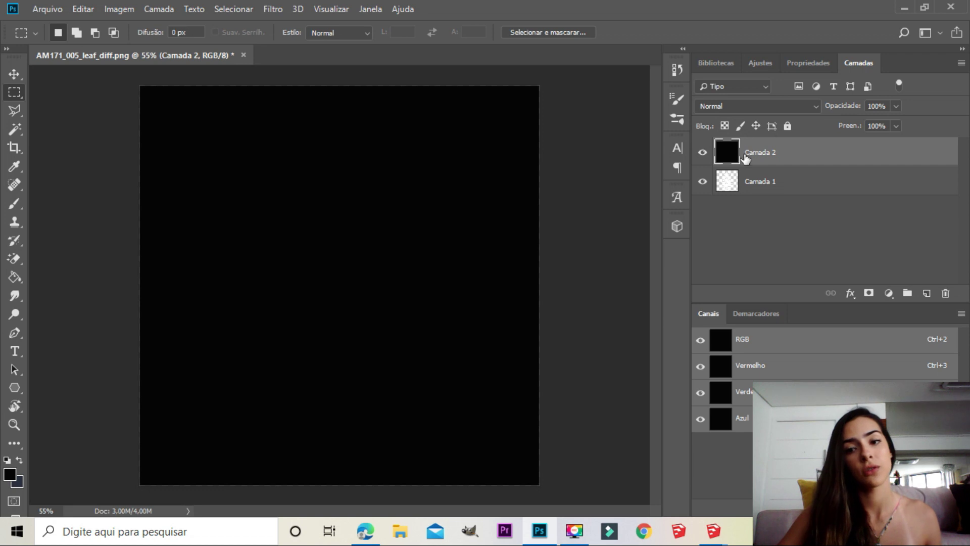
{"action": "left_click_drag", "start_coordinate": [747, 158], "coordinate": [752, 198]}
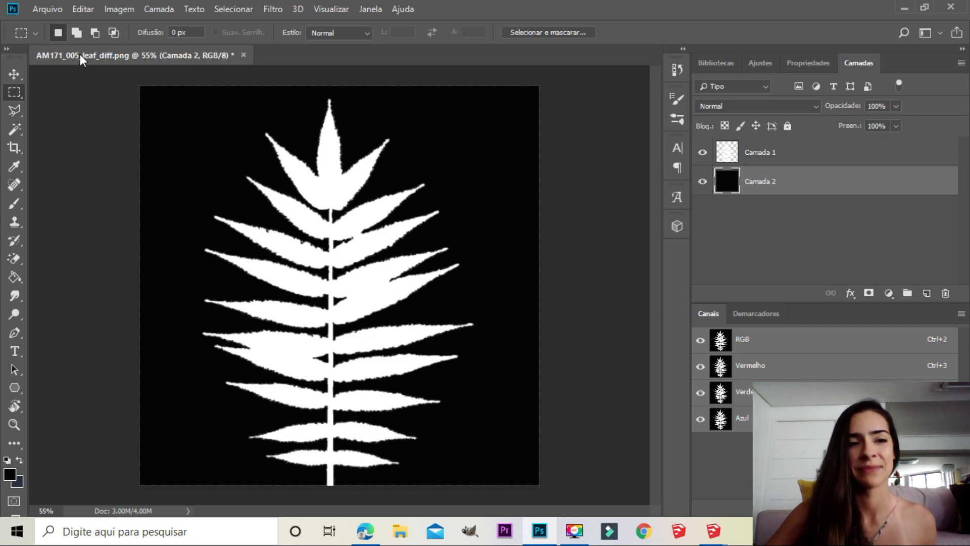
- Save the black-and-white leaf image as the PNG AM171_005_leaf_OPACITY, replacing the existing file
{"action": "left_click", "coordinate": [46, 10]}
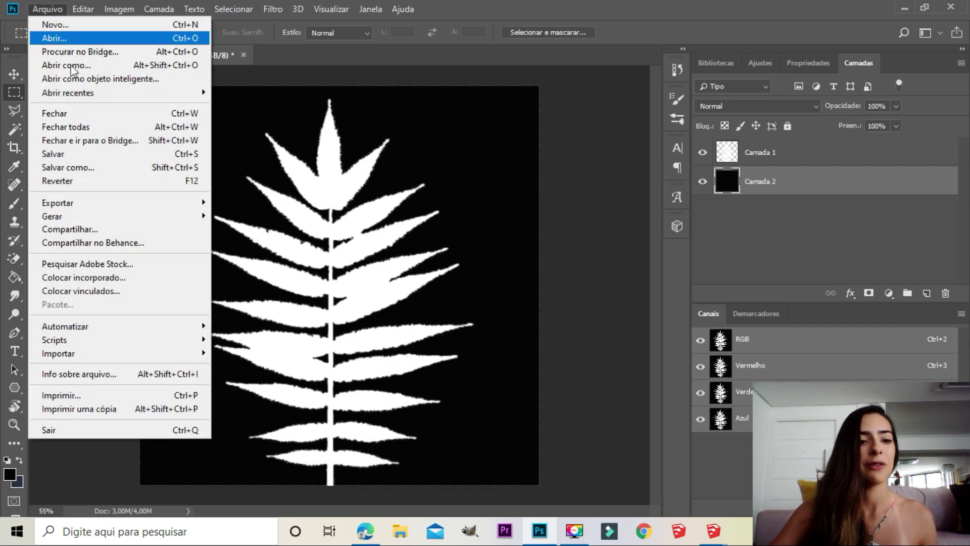
{"action": "left_click", "coordinate": [80, 168]}
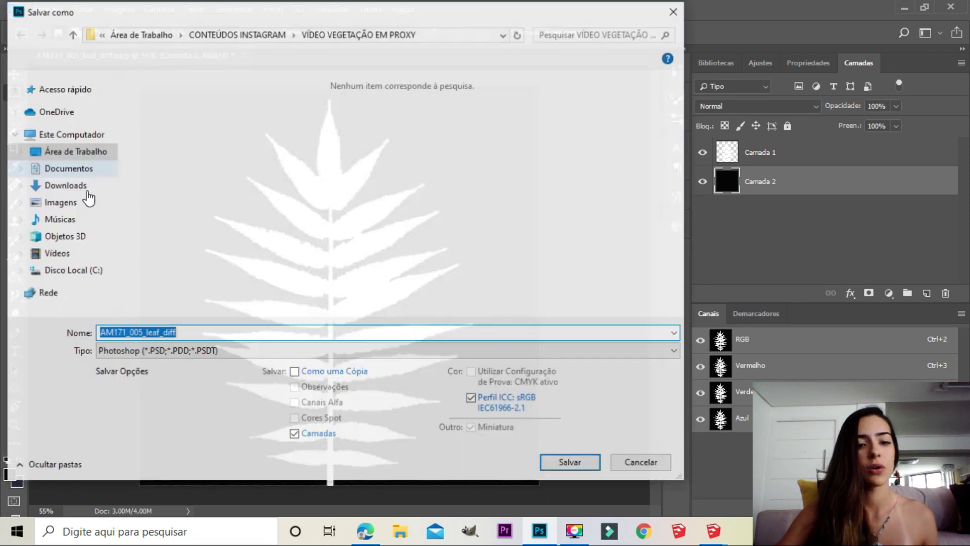
{"action": "left_click", "coordinate": [133, 353]}
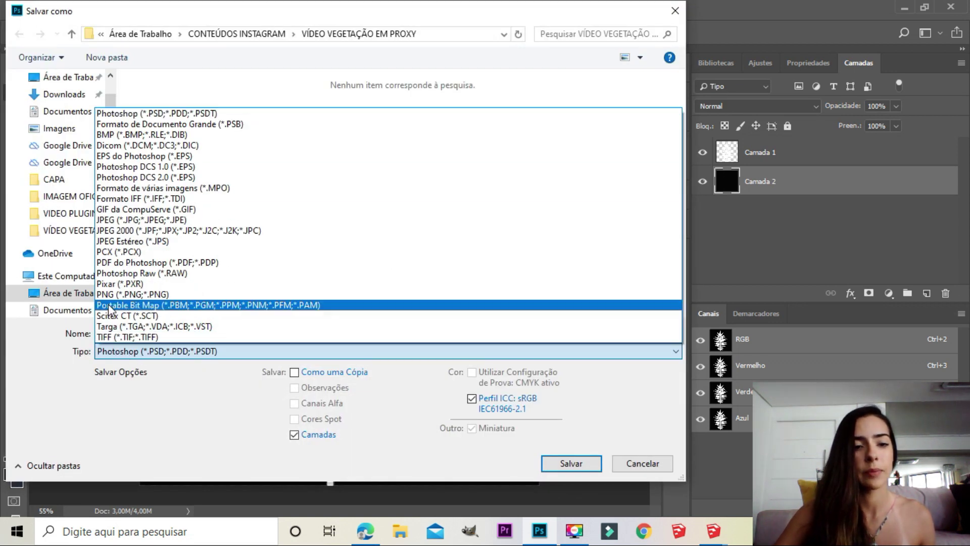
{"action": "left_click", "coordinate": [119, 303]}
{"action": "left_click", "coordinate": [250, 109]}
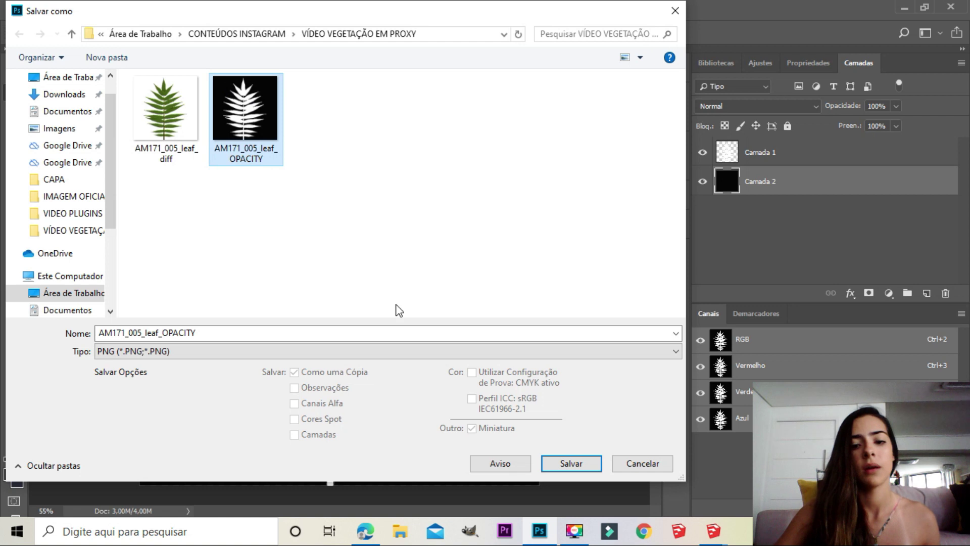
{"action": "left_click", "coordinate": [589, 464]}
{"action": "left_click", "coordinate": [520, 268]}
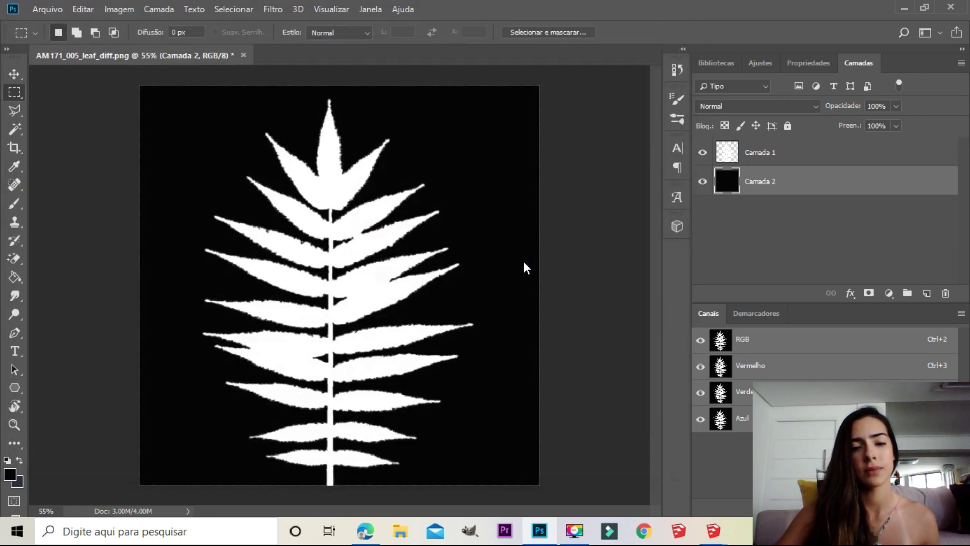
{"action": "left_click", "coordinate": [580, 150]}
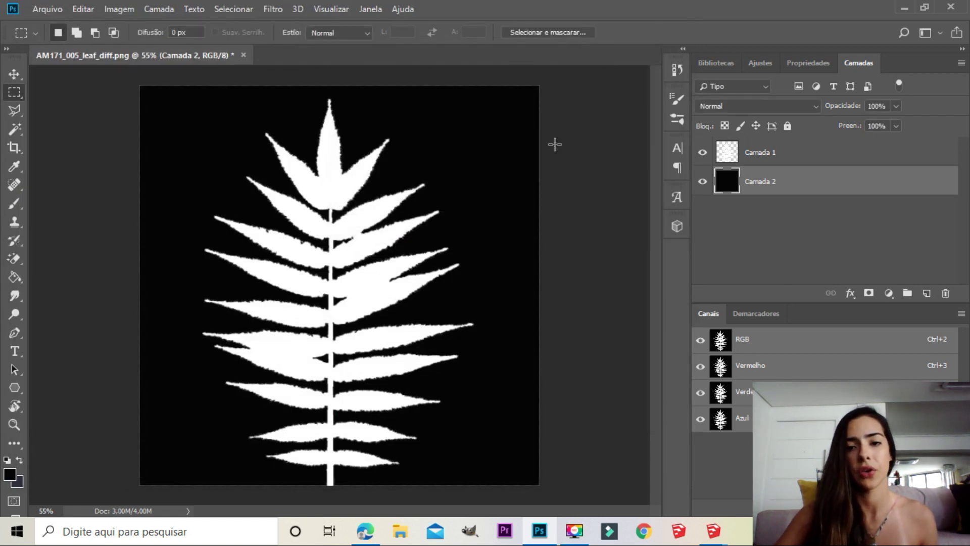
- Switch to the V-Ray Asset Editor in SketchUp and assign AM171_005_leaf_OPACITY as the leaf material's opacity bitmap
{"action": "left_click", "coordinate": [904, 8]}
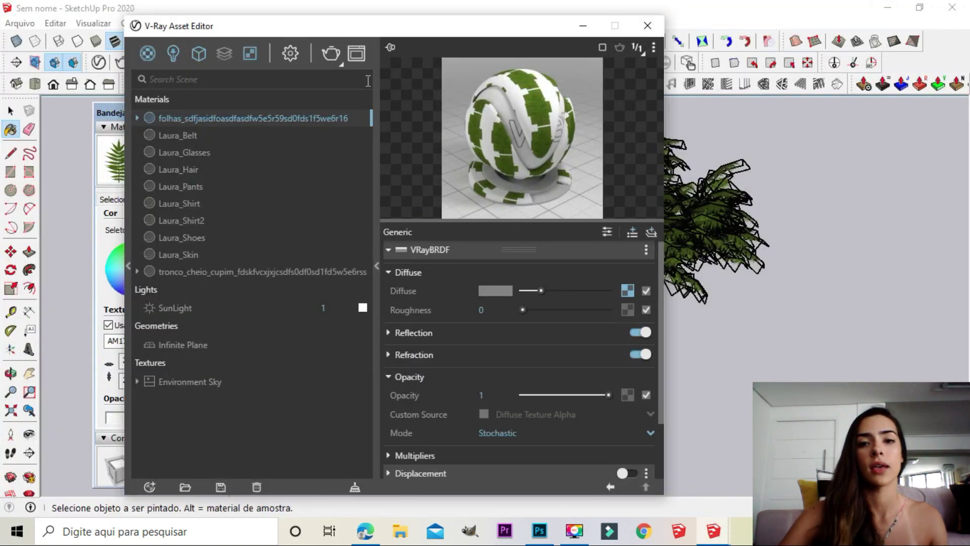
{"action": "left_click_drag", "start_coordinate": [374, 32], "coordinate": [366, 32]}
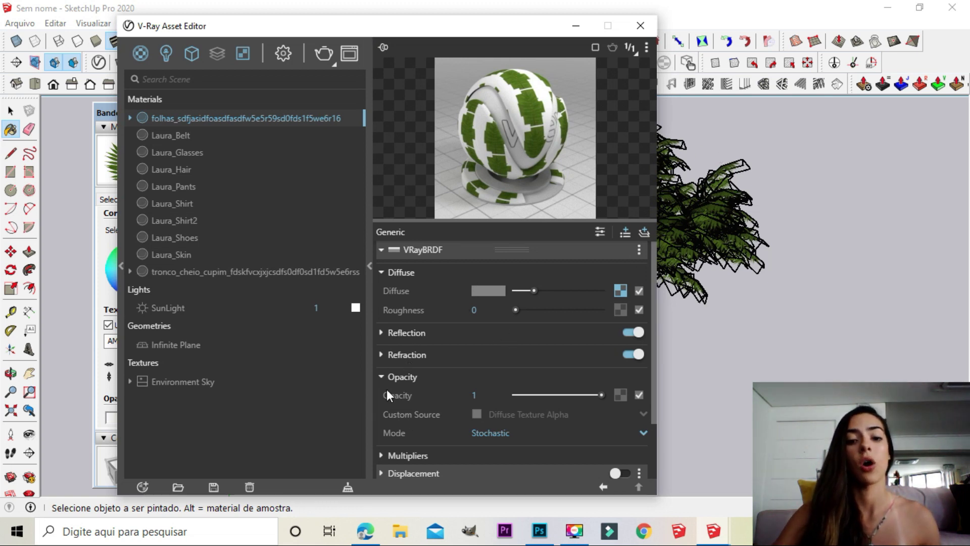
{"action": "left_click", "coordinate": [620, 395]}
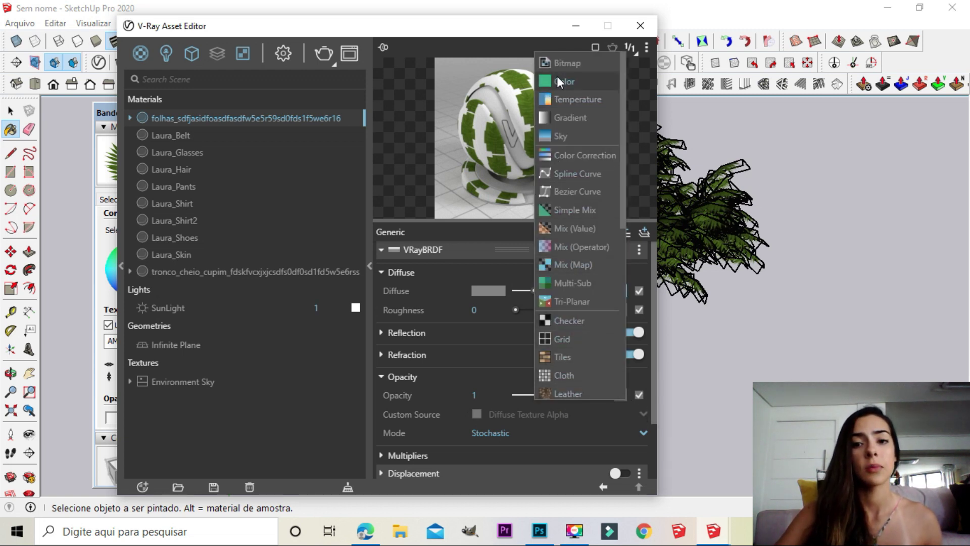
{"action": "left_click", "coordinate": [576, 65]}
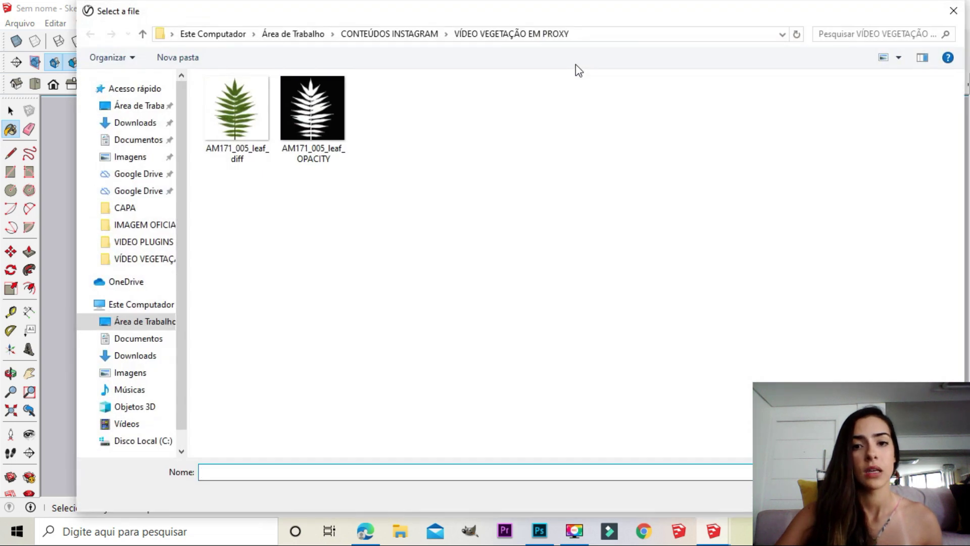
{"action": "left_click_drag", "start_coordinate": [514, 21], "coordinate": [468, 20]}
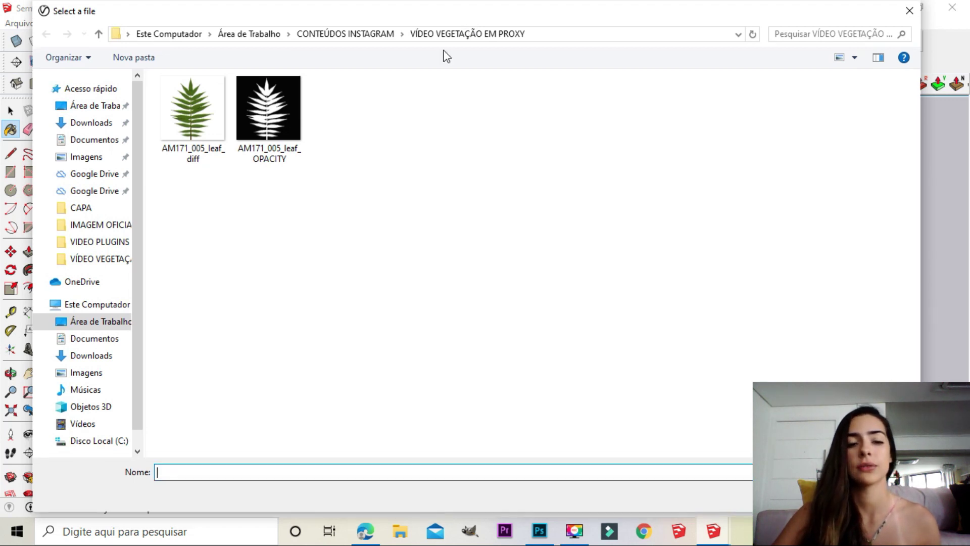
{"action": "left_click", "coordinate": [244, 93]}
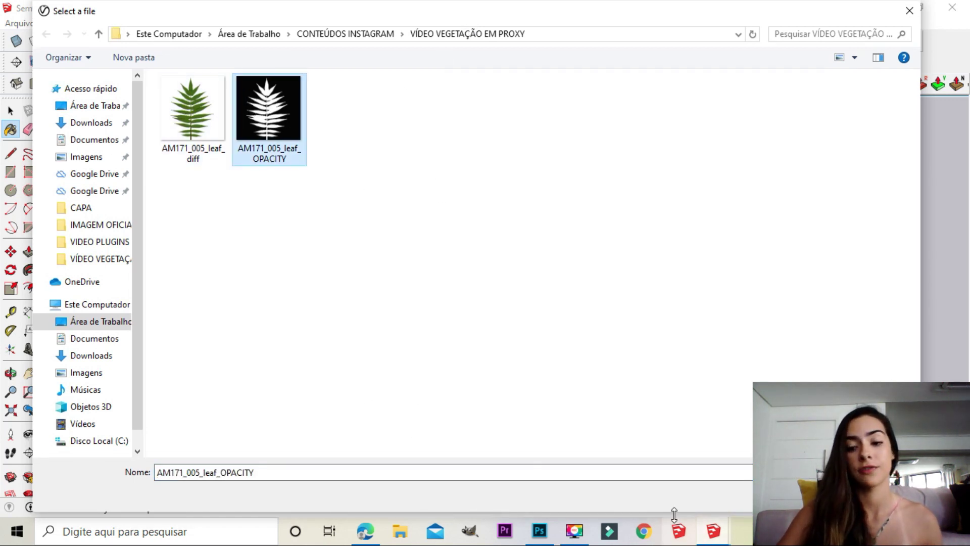
{"action": "key", "text": "Return"}
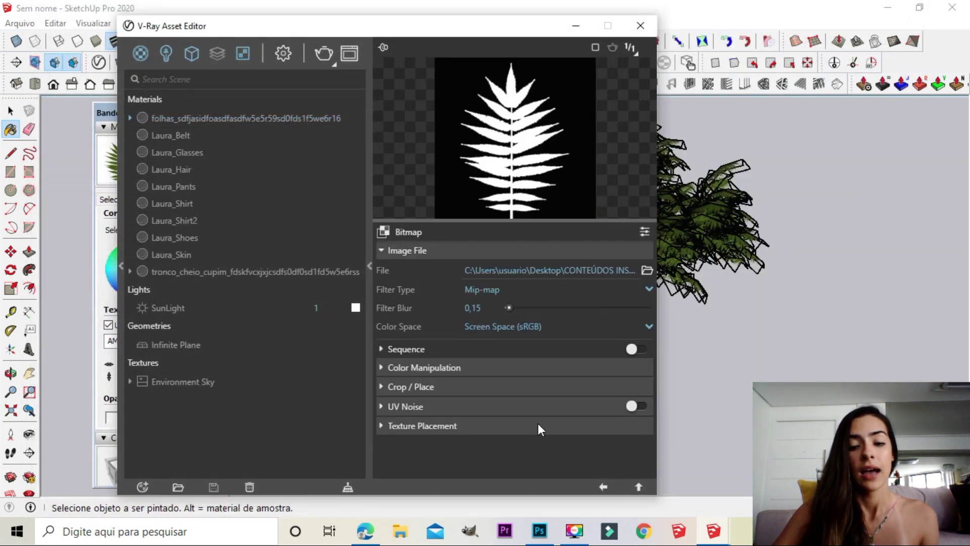
{"action": "left_click", "coordinate": [603, 487]}
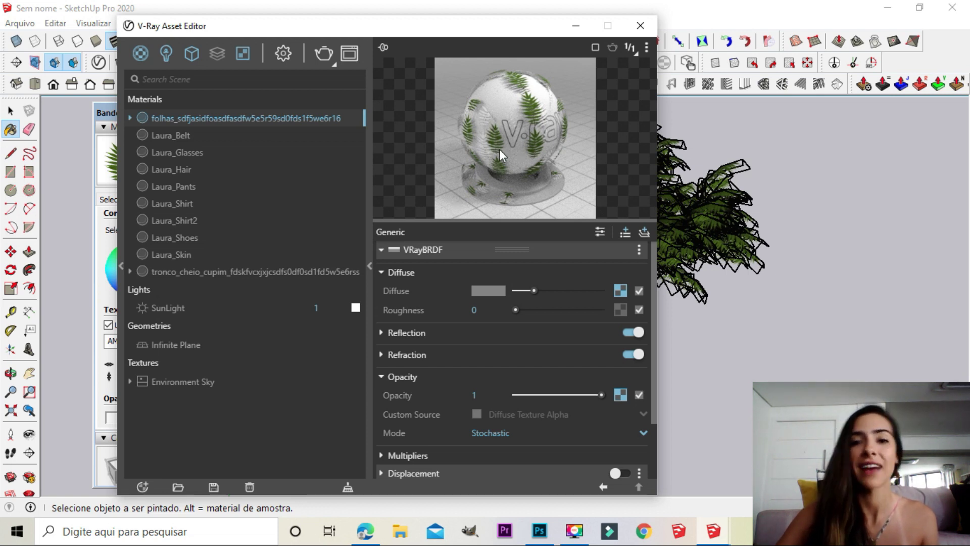
- Render the tree with V-Ray, inspect the leaves at 200%, and stop and close the render
{"action": "left_click", "coordinate": [326, 52]}
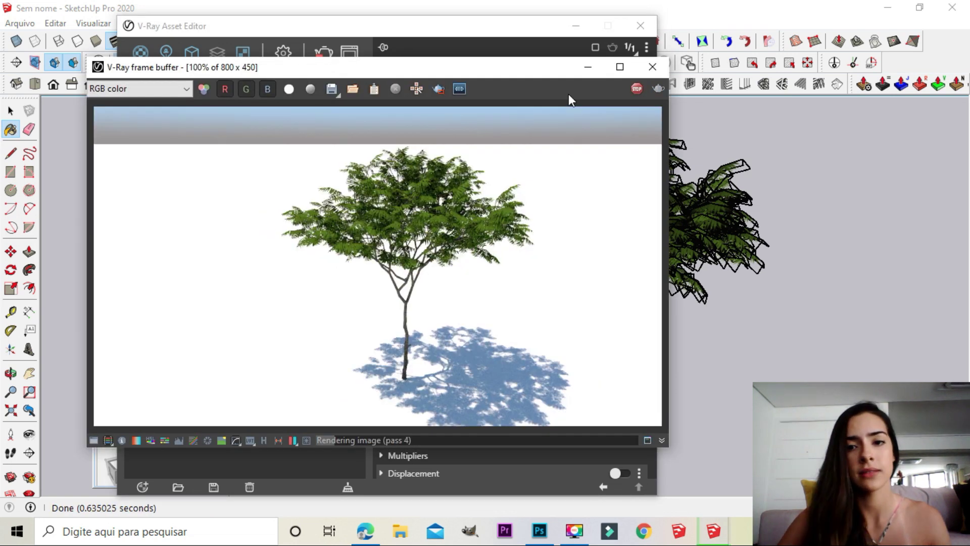
{"action": "scroll", "coordinate": [544, 259], "scroll_direction": "up", "scroll_amount": 1}
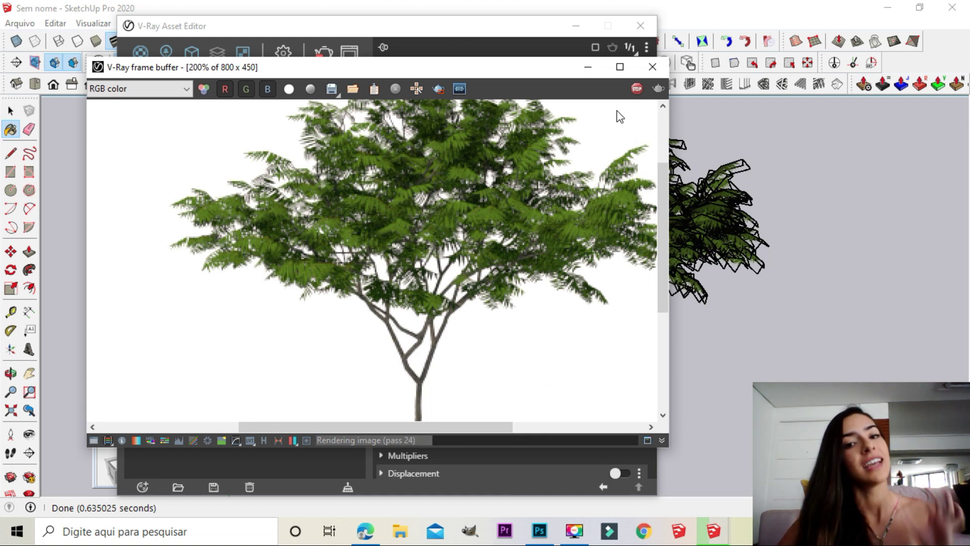
{"action": "left_click", "coordinate": [637, 89]}
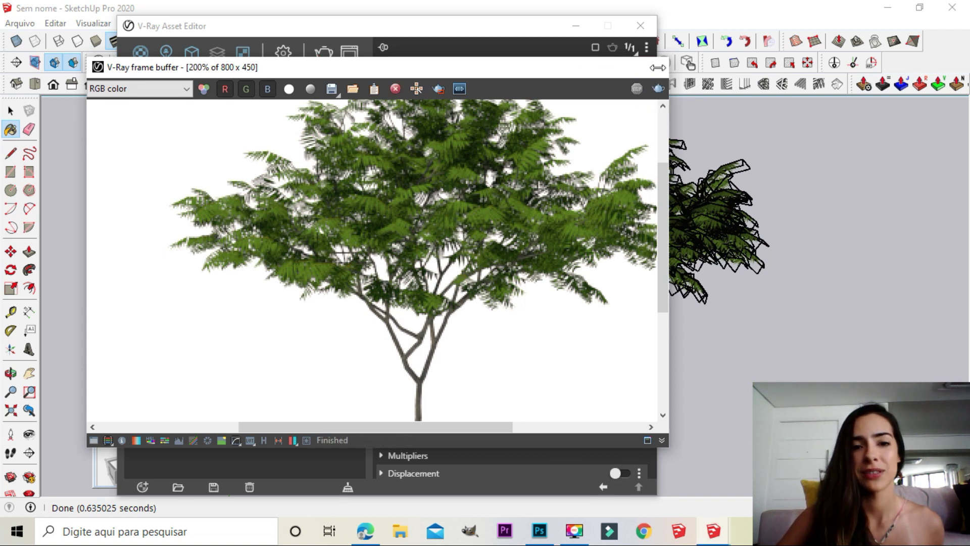
{"action": "left_click", "coordinate": [653, 67]}
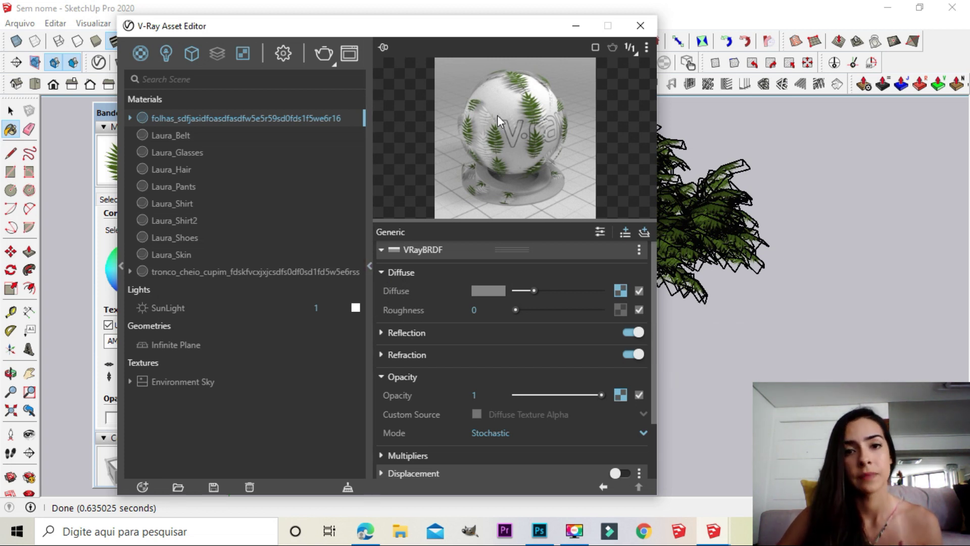
- Check the leaf material's diffuse bitmap and set its diffuse colour to a near-black red (R 0,058, G 0,014, B 0,014)
{"action": "left_click", "coordinate": [621, 291]}
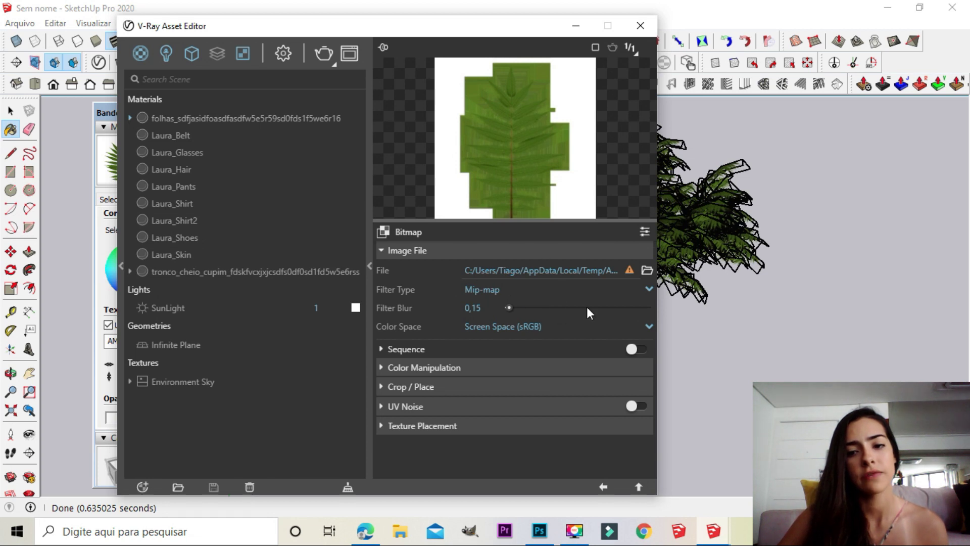
{"action": "left_click", "coordinate": [603, 487]}
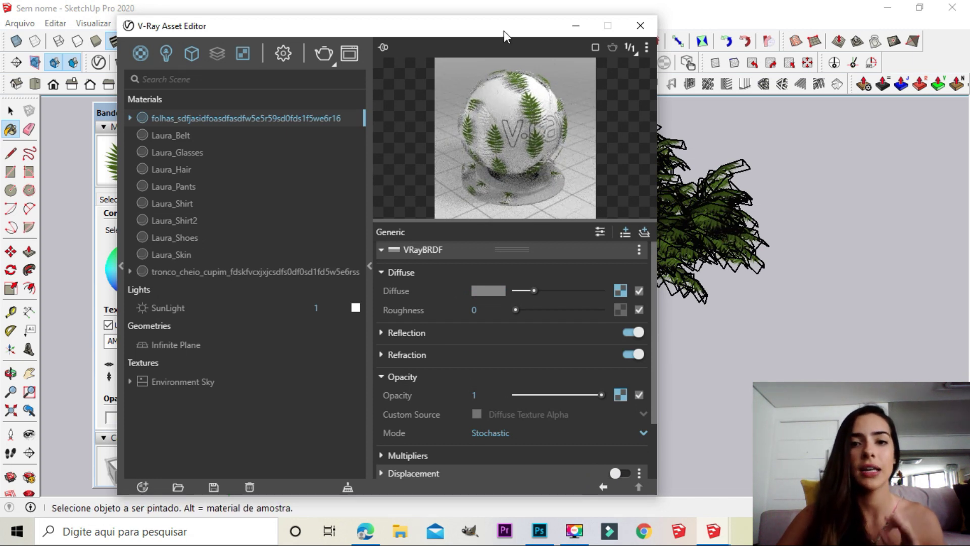
{"action": "left_click", "coordinate": [486, 291]}
{"action": "left_click_drag", "start_coordinate": [303, 242], "coordinate": [395, 321]}
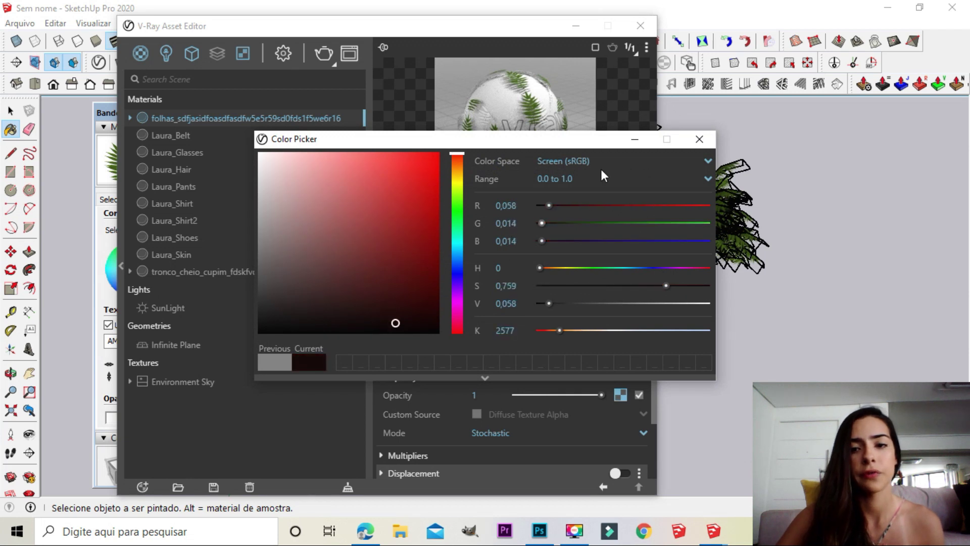
{"action": "left_click", "coordinate": [635, 139]}
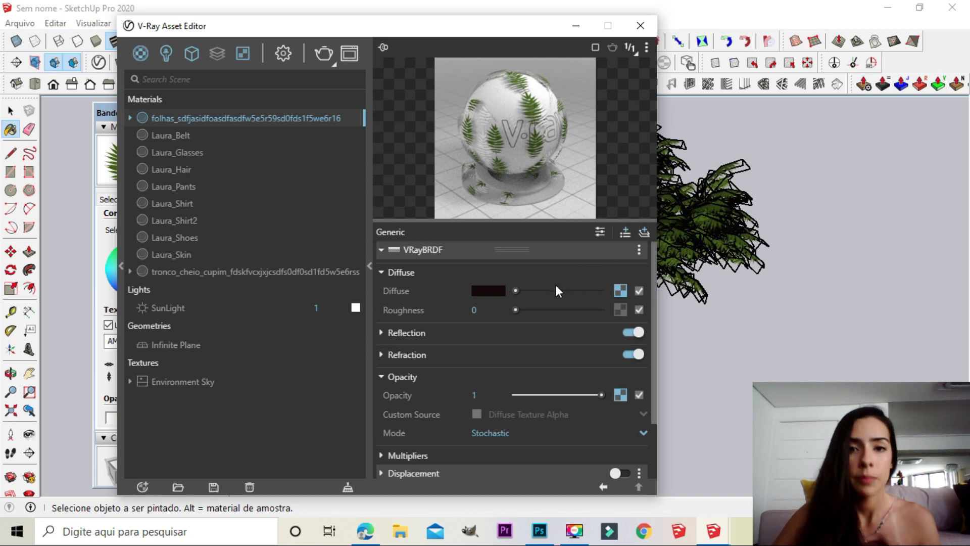
- Set the leaf material's Reflection Color to white and its Reflection Glossiness to 0,55
{"action": "left_click", "coordinate": [408, 335]}
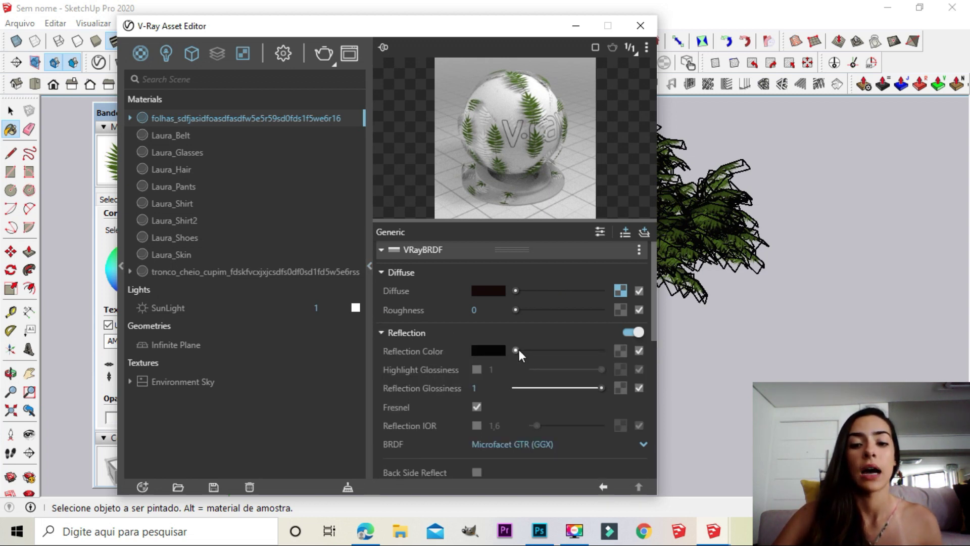
{"action": "left_click_drag", "start_coordinate": [517, 350], "coordinate": [601, 350]}
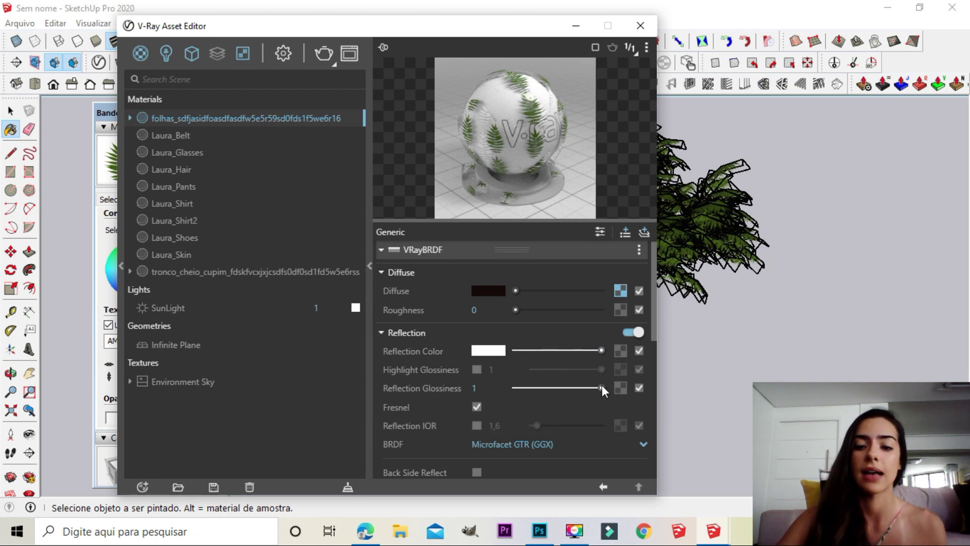
{"action": "left_click_drag", "start_coordinate": [602, 387], "coordinate": [554, 388]}
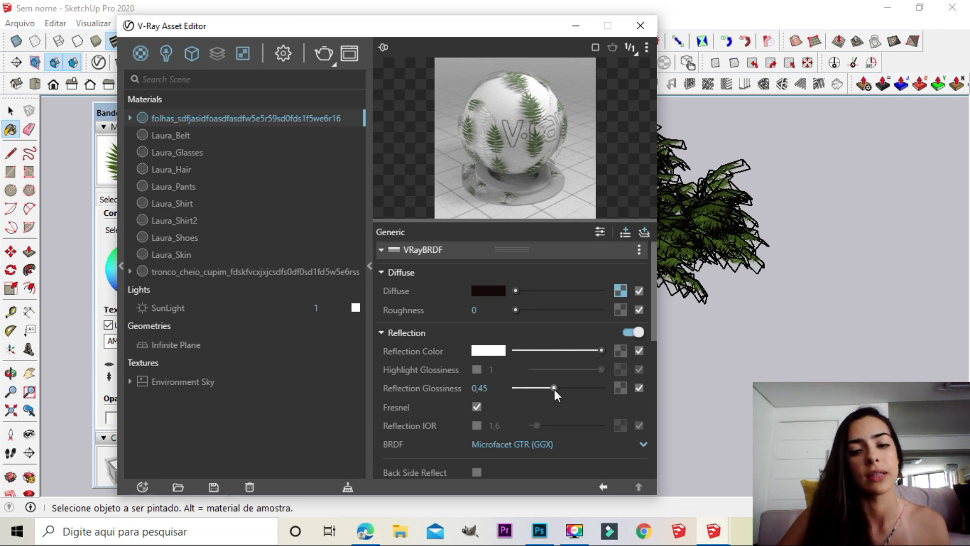
{"action": "left_click_drag", "start_coordinate": [555, 389], "coordinate": [563, 389]}
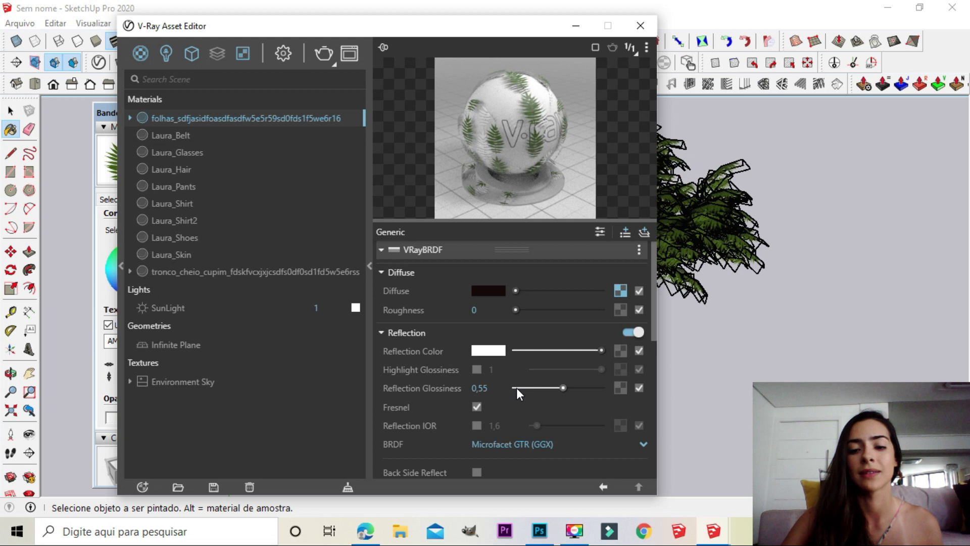
- Assign AM171_005_leaf_diff as the bitmap texture of the leaf material's Reflection Glossiness
{"action": "left_click", "coordinate": [621, 388]}
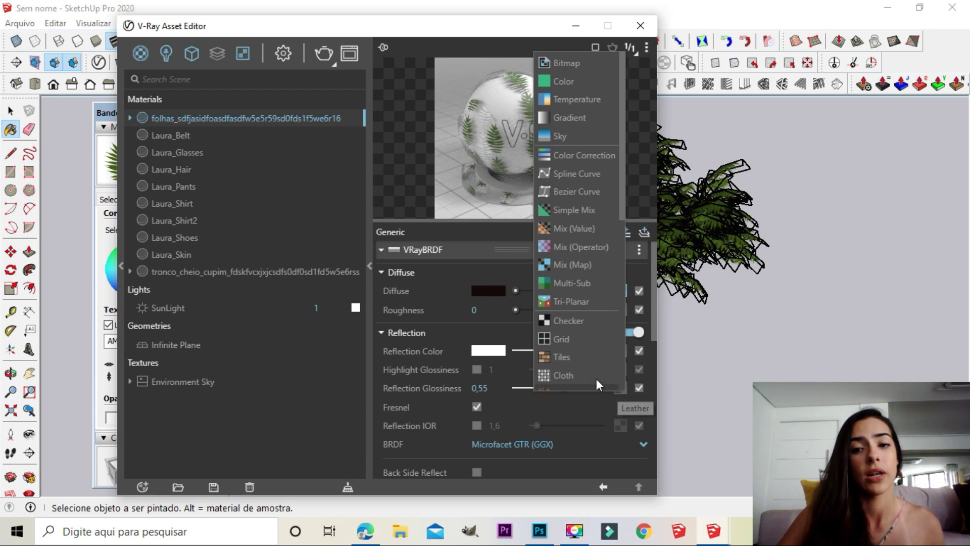
{"action": "left_click", "coordinate": [561, 64]}
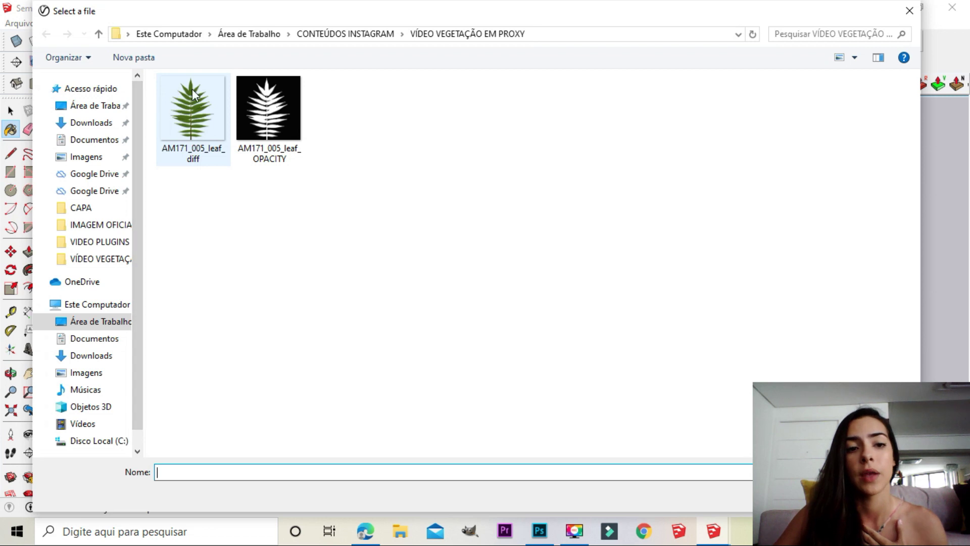
{"action": "left_click", "coordinate": [178, 151]}
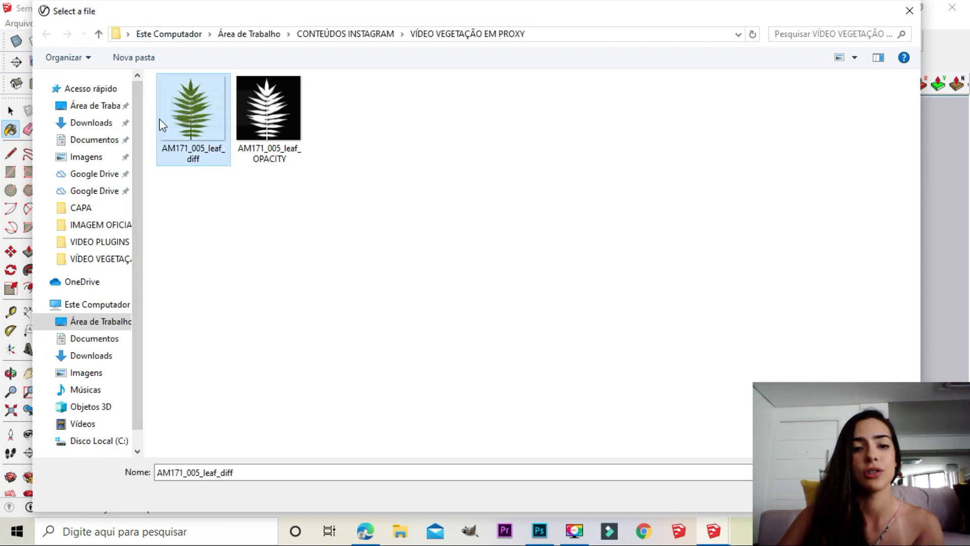
{"action": "key", "text": "Return"}
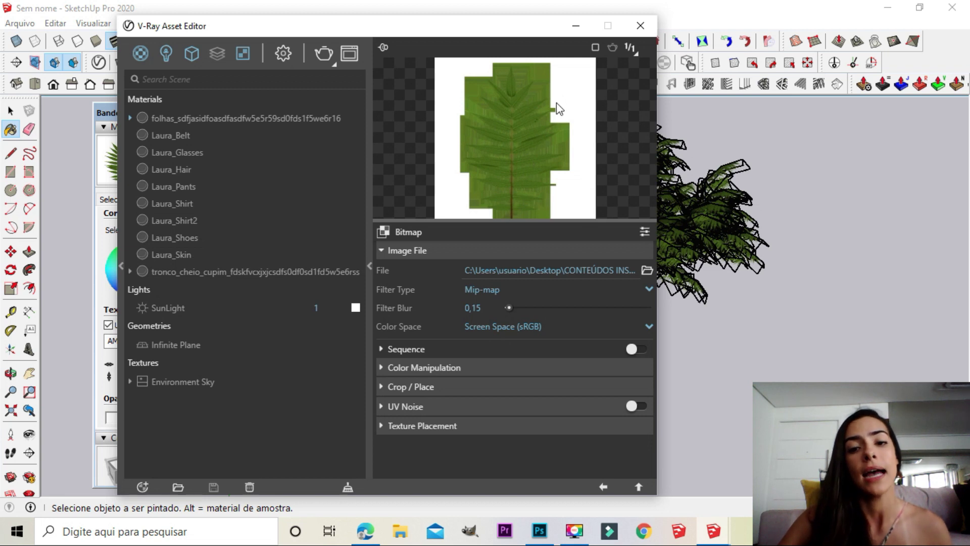
{"action": "left_click", "coordinate": [604, 487]}
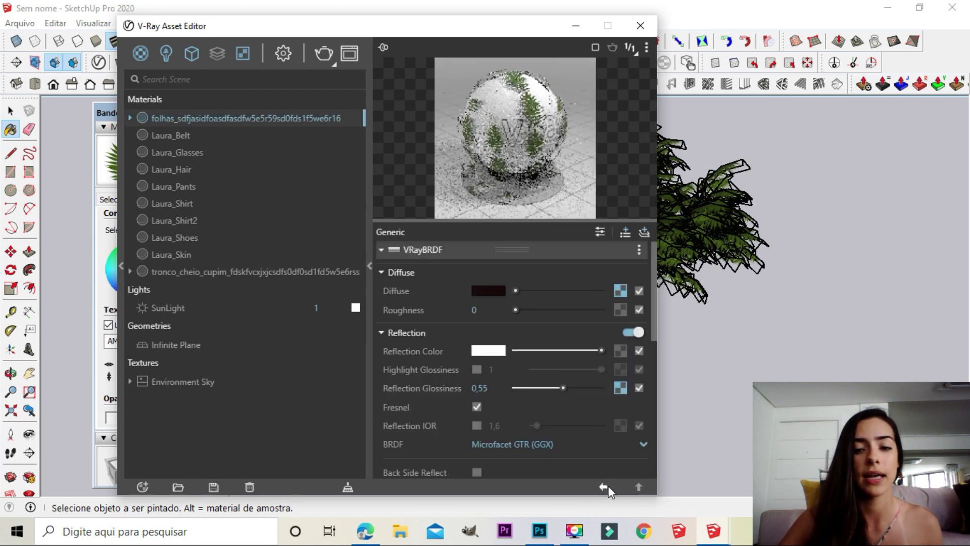
- Wrap the Reflection Glossiness texture in a Color Correction with Saturation -1 and Brightness 0,063
{"action": "right_click", "coordinate": [621, 390]}
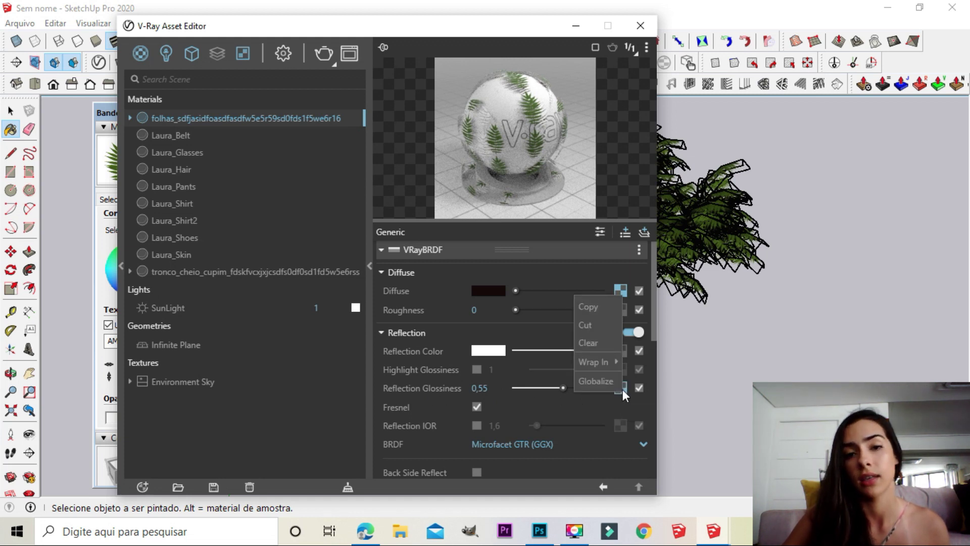
{"action": "mouse_move", "coordinate": [596, 363]}
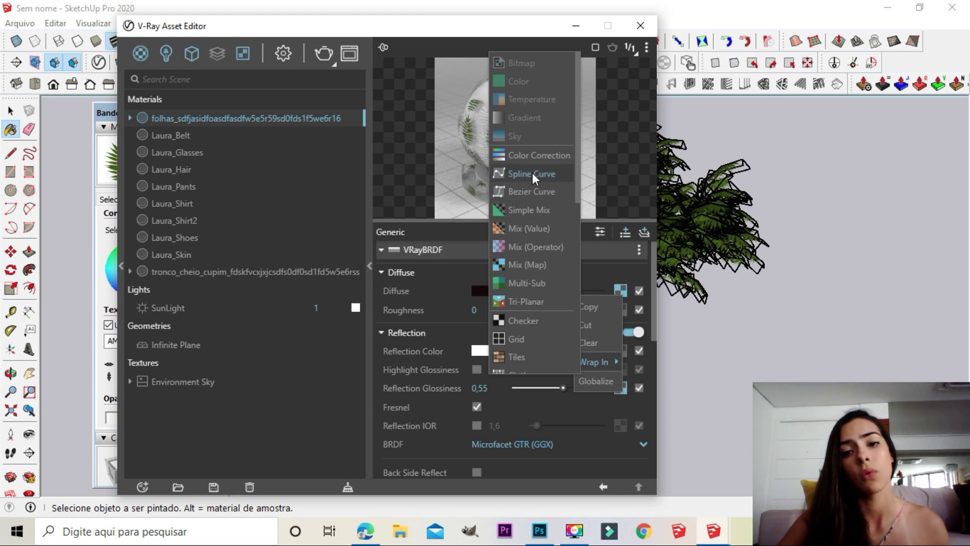
{"action": "left_click", "coordinate": [538, 154]}
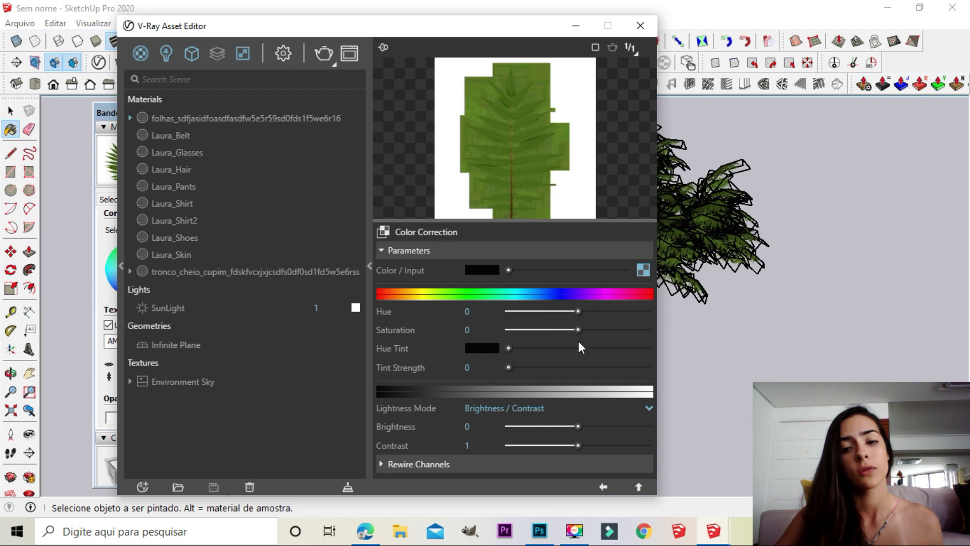
{"action": "left_click_drag", "start_coordinate": [578, 330], "coordinate": [284, 336]}
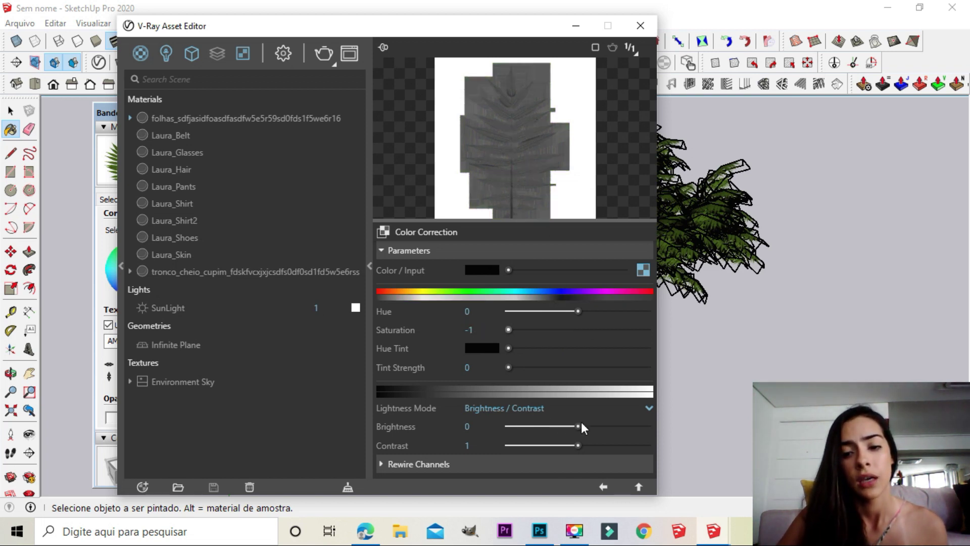
{"action": "left_click_drag", "start_coordinate": [579, 426], "coordinate": [583, 430]}
{"action": "left_click", "coordinate": [604, 488]}
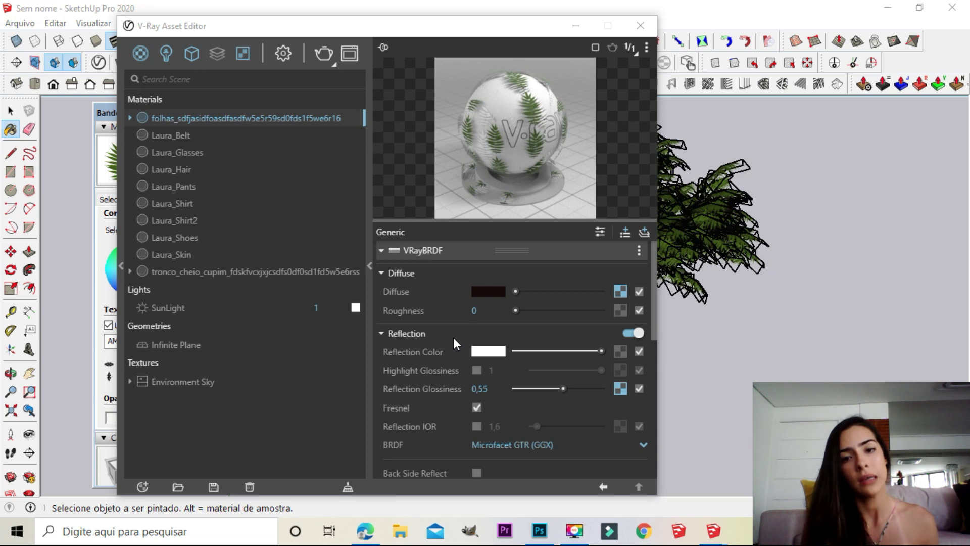
{"action": "left_click", "coordinate": [625, 390]}
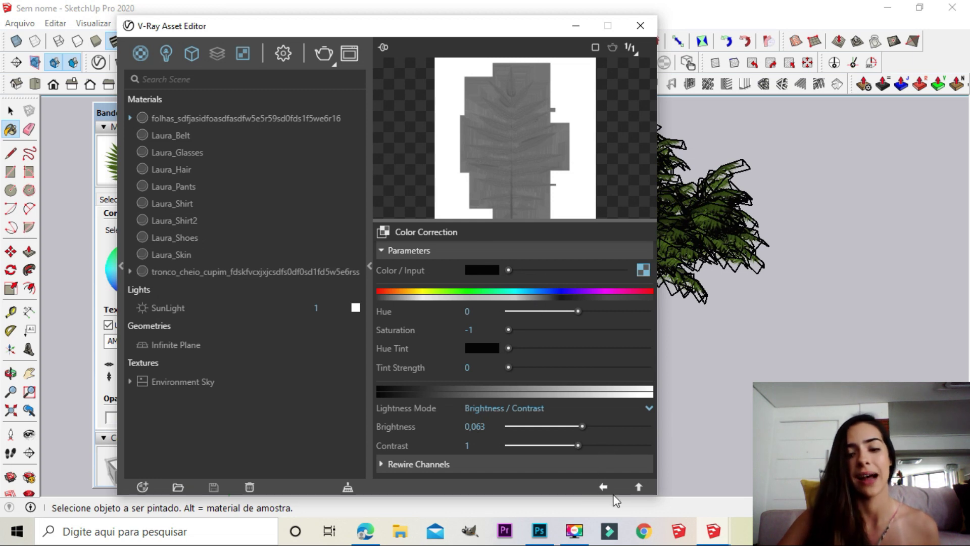
{"action": "left_click", "coordinate": [603, 486]}
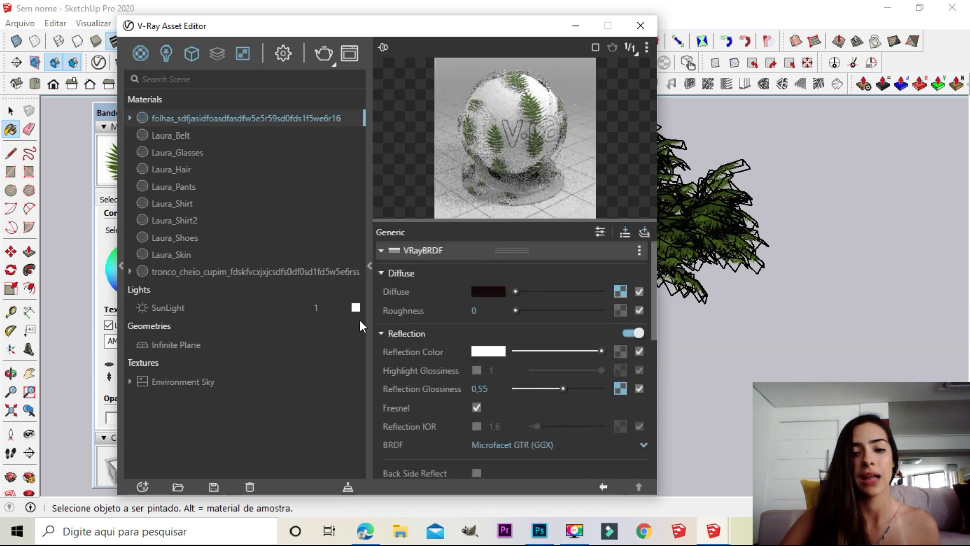
- Switch to Photoshop, open AM171_005_leaf_diff.png from the recent files and desaturate the leaf image
{"action": "left_click", "coordinate": [540, 530]}
{"action": "key", "text": "space"}
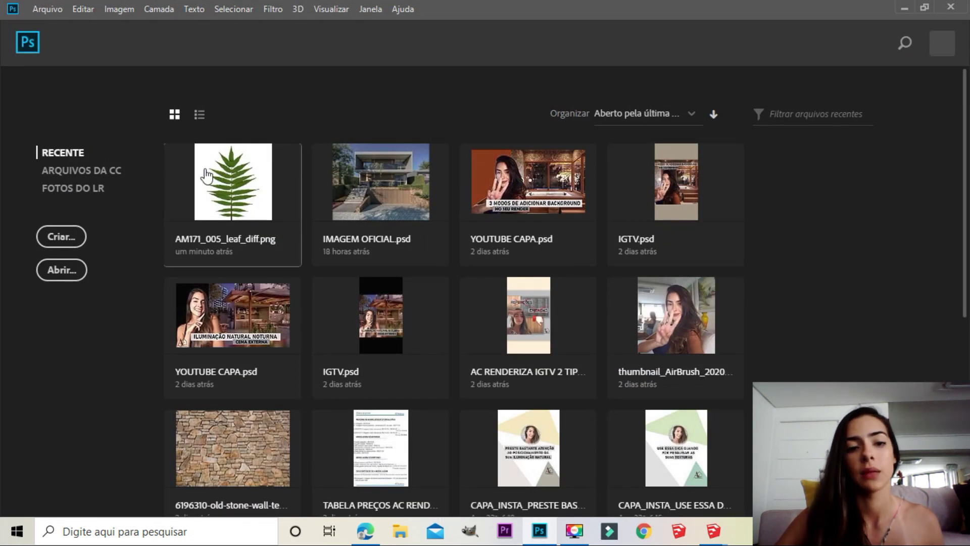
{"action": "left_click", "coordinate": [237, 184]}
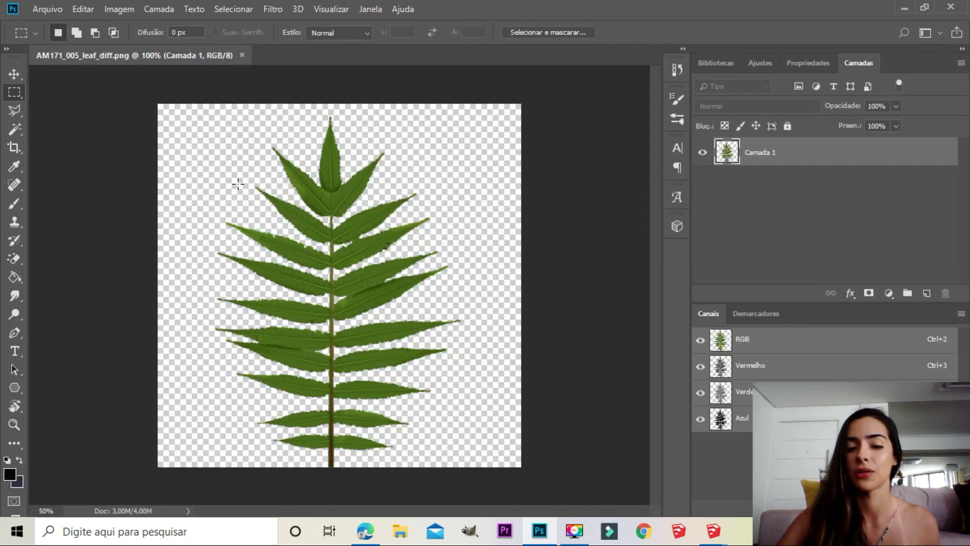
{"action": "left_click", "coordinate": [115, 9]}
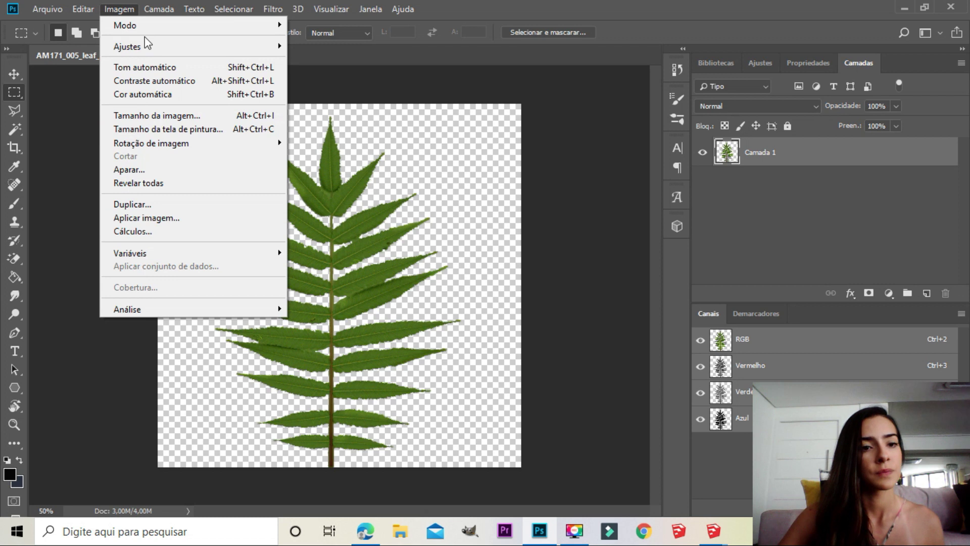
{"action": "mouse_move", "coordinate": [144, 48]}
{"action": "left_click", "coordinate": [347, 320]}
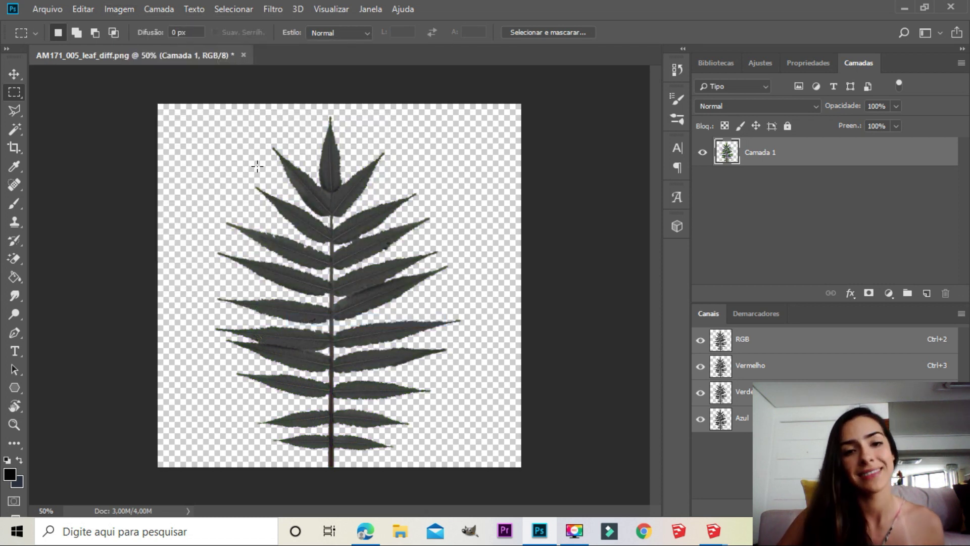
- Examine the grey tones, veins and edges of the desaturated leaf up close and as a whole
{"action": "scroll", "coordinate": [338, 243], "scroll_direction": "up", "scroll_amount": 1, "text": "alt"}
{"action": "scroll", "coordinate": [338, 243], "scroll_direction": "up", "scroll_amount": 7, "text": "alt"}
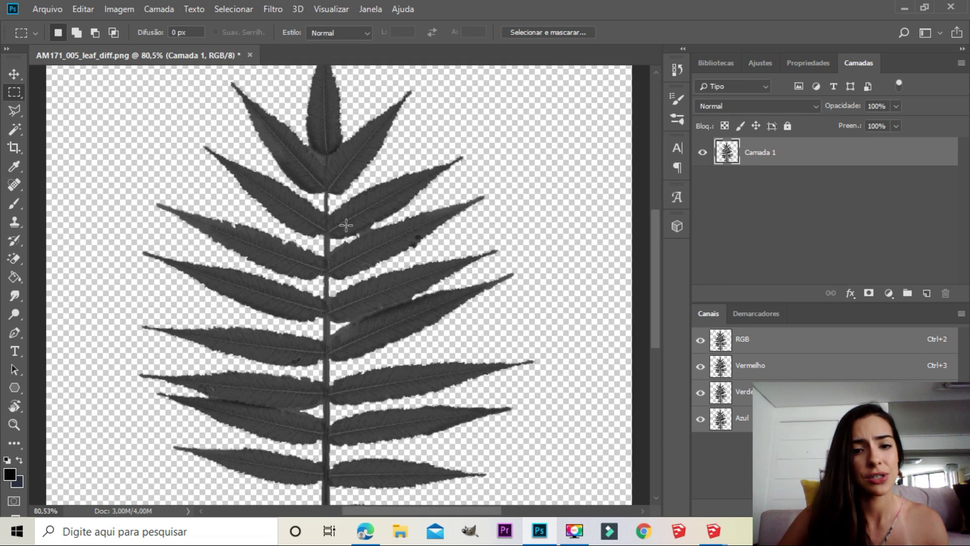
{"action": "scroll", "coordinate": [348, 219], "scroll_direction": "up", "scroll_amount": 2, "text": "alt"}
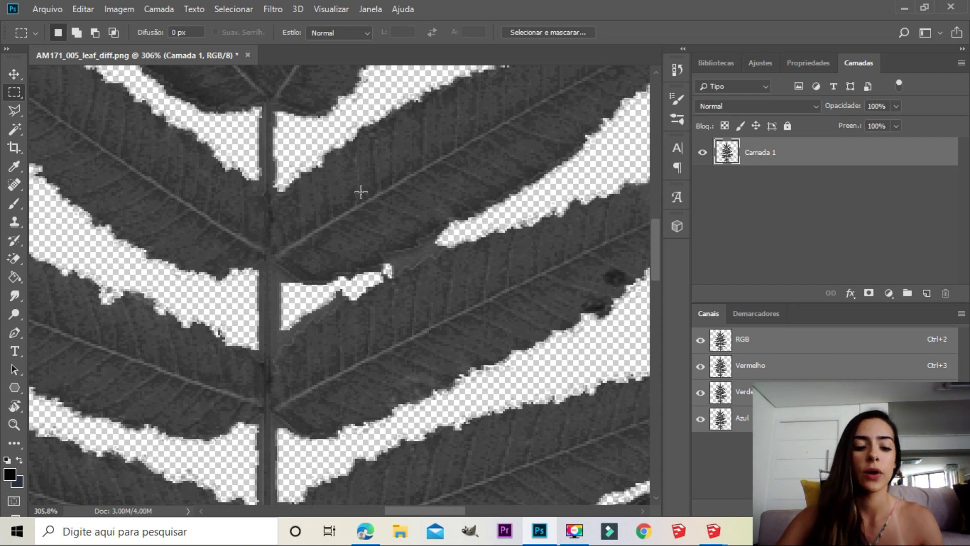
{"action": "scroll", "coordinate": [354, 213], "scroll_direction": "down", "scroll_amount": 5, "text": "alt"}
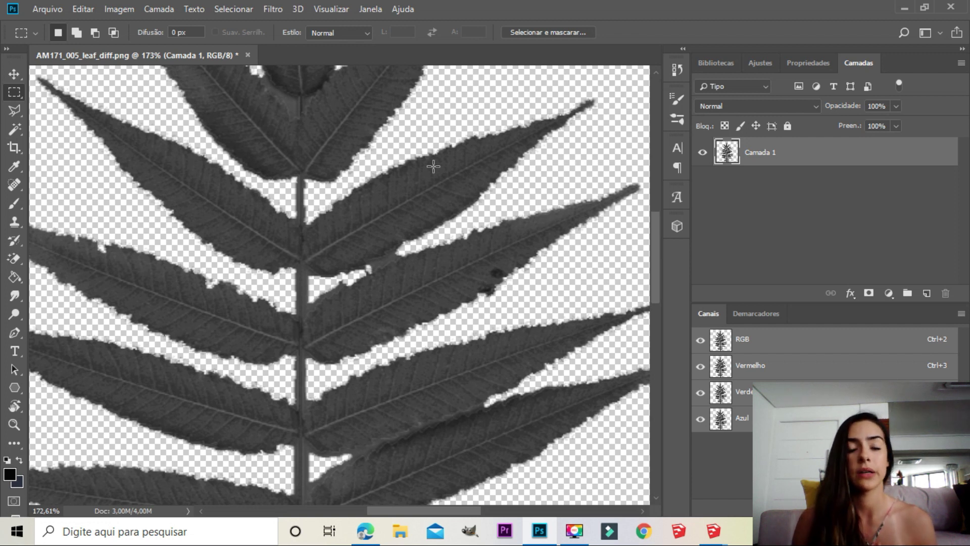
{"action": "scroll", "coordinate": [381, 291], "scroll_direction": "down", "scroll_amount": 5, "text": "alt"}
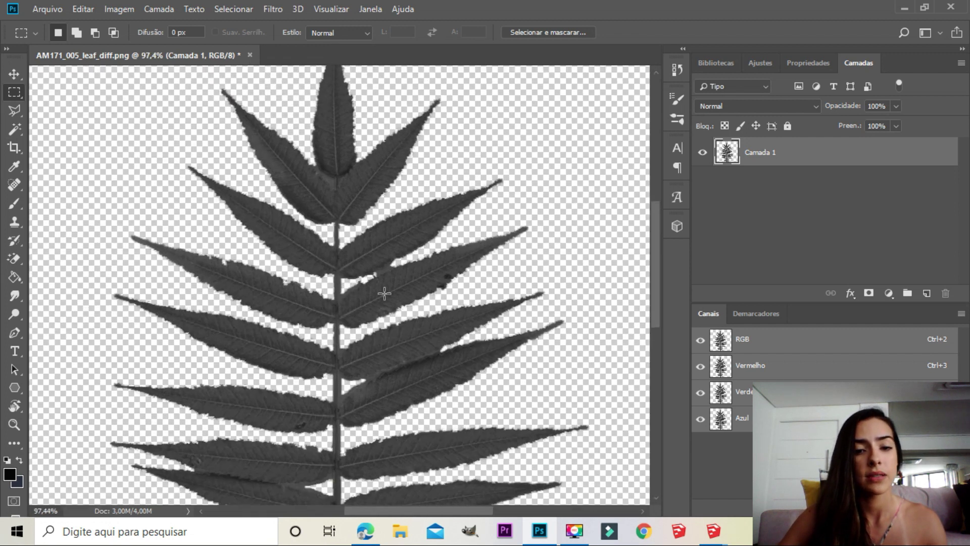
{"action": "scroll", "coordinate": [321, 245], "scroll_direction": "up", "scroll_amount": 9, "text": "alt"}
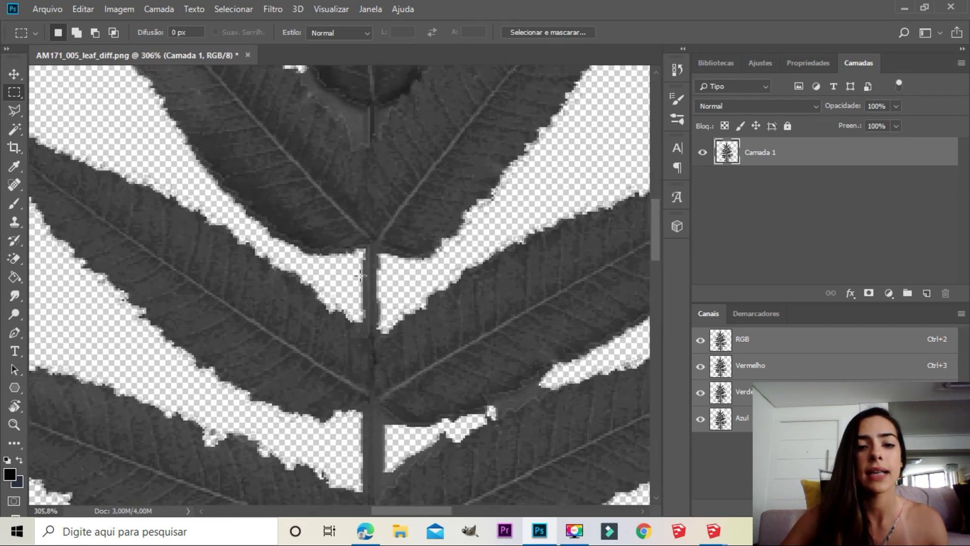
{"action": "scroll", "coordinate": [321, 244], "scroll_direction": "down", "scroll_amount": 8, "text": "alt"}
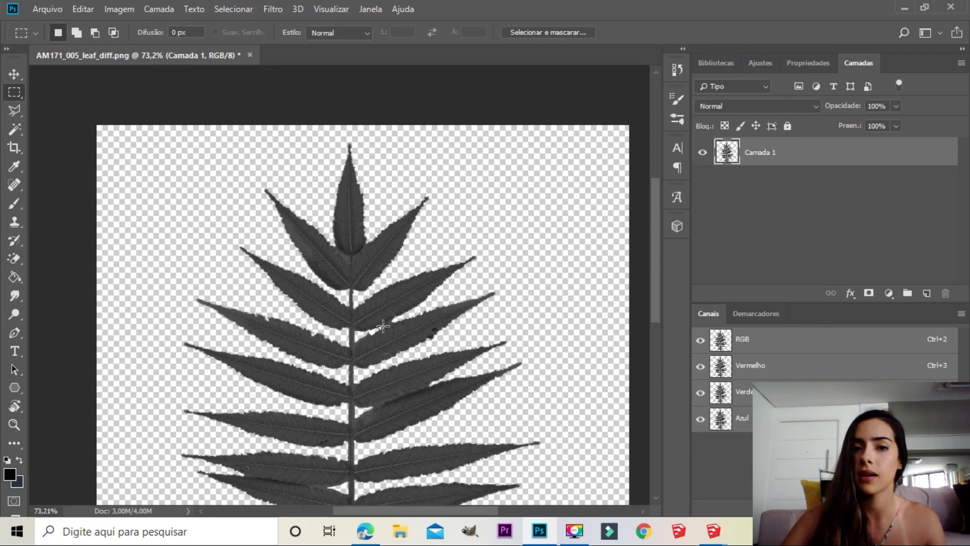
{"action": "scroll", "coordinate": [383, 326], "scroll_direction": "down", "scroll_amount": 2, "text": "alt"}
{"action": "left_click_drag", "start_coordinate": [656, 183], "coordinate": [653, 226]}
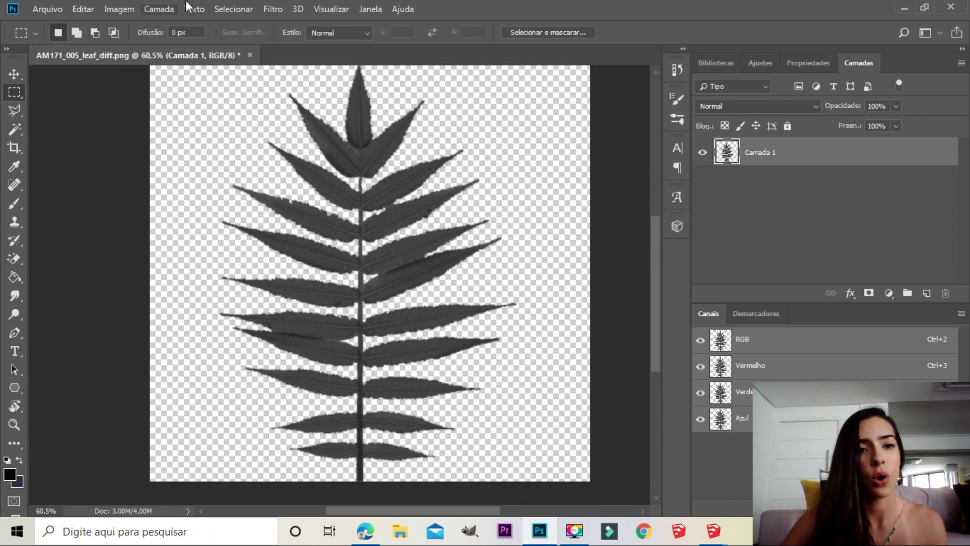
- Open the desaturated leaf layer in the Camera Raw filter at its basic tonal adjustments
{"action": "left_click", "coordinate": [270, 11]}
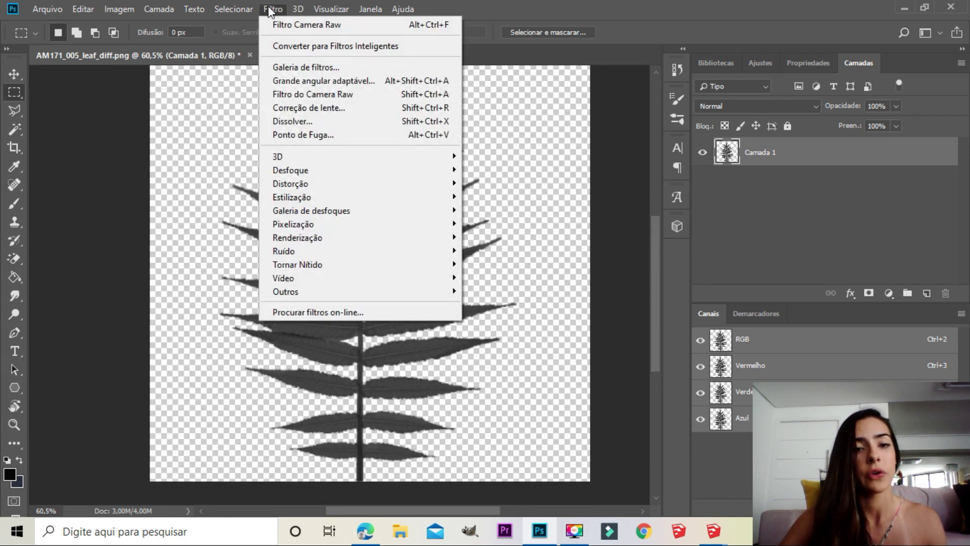
{"action": "left_click", "coordinate": [298, 94]}
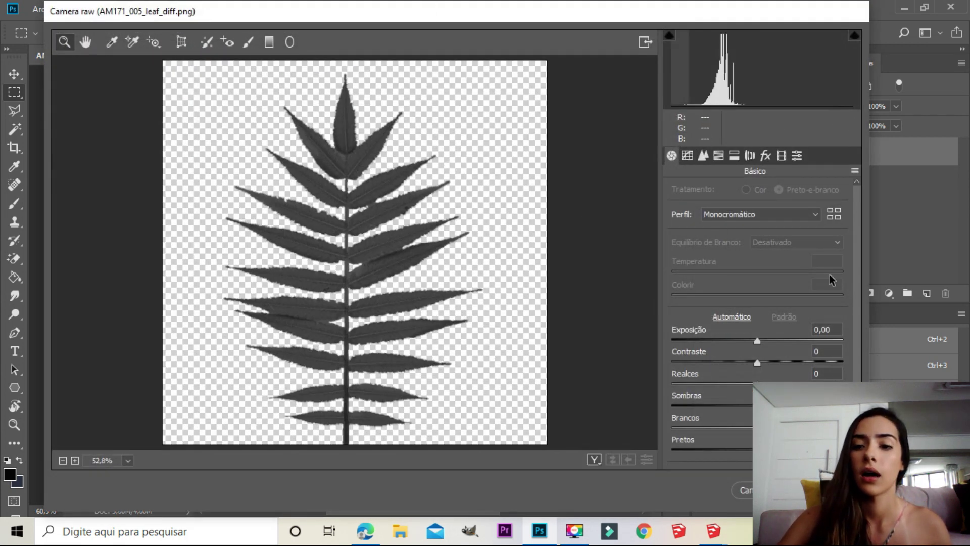
{"action": "left_click_drag", "start_coordinate": [859, 268], "coordinate": [860, 333]}
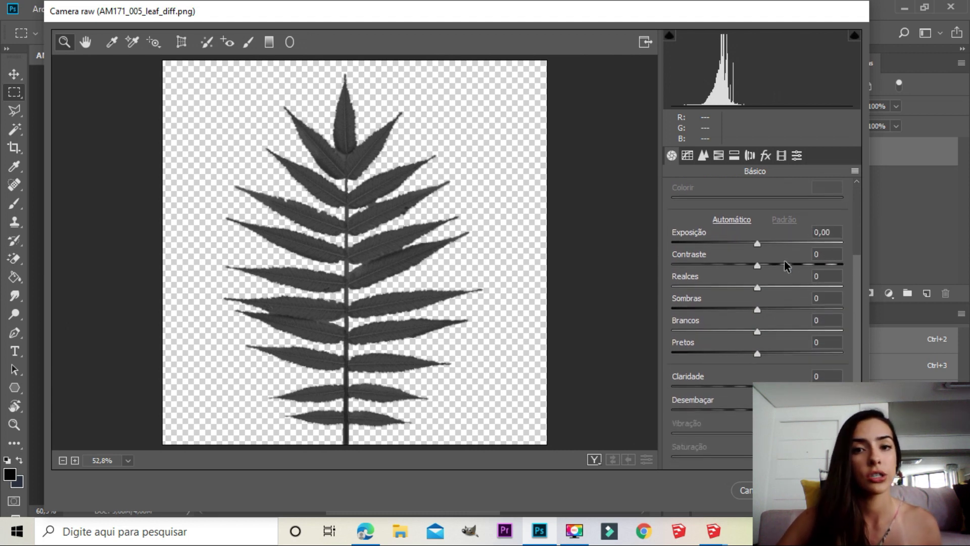
{"action": "mouse_move", "coordinate": [758, 266]}
{"action": "left_mouse_down"}
{"action": "mouse_move", "coordinate": [772, 269]}
{"action": "mouse_move", "coordinate": [754, 276]}
{"action": "left_mouse_up"}
{"action": "type", "text": "0"}
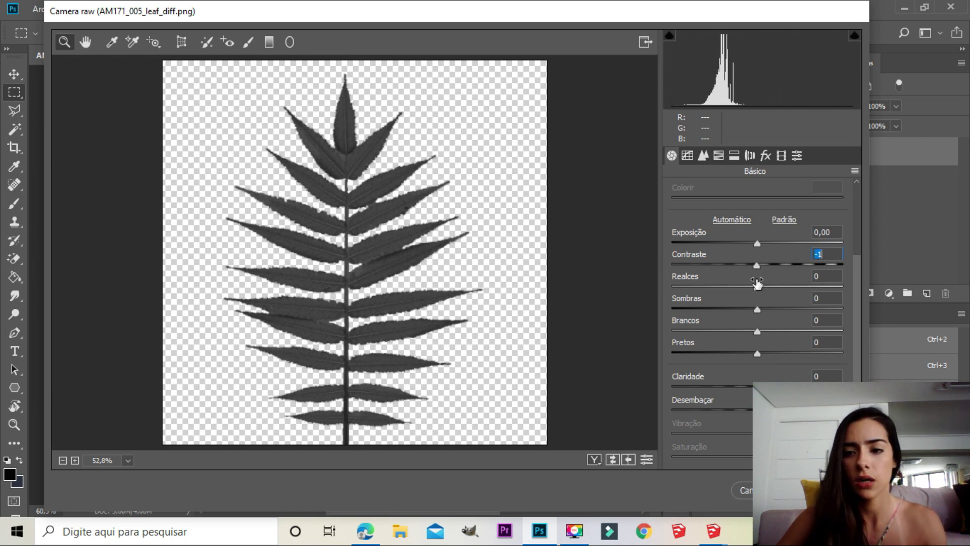
{"action": "left_click_drag", "start_coordinate": [758, 287], "coordinate": [771, 287]}
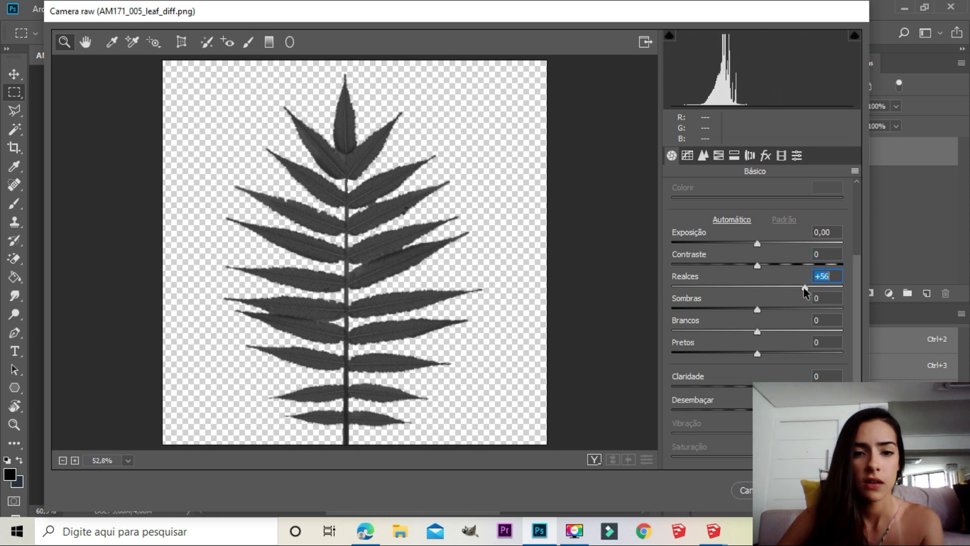
{"action": "type", "text": "0"}
- Set Whites to +82, Blacks to -63 and Clarity to +36 and apply the Camera Raw filter to the leaf
{"action": "left_click_drag", "start_coordinate": [758, 332], "coordinate": [823, 332]}
{"action": "left_click_drag", "start_coordinate": [758, 353], "coordinate": [702, 359]}
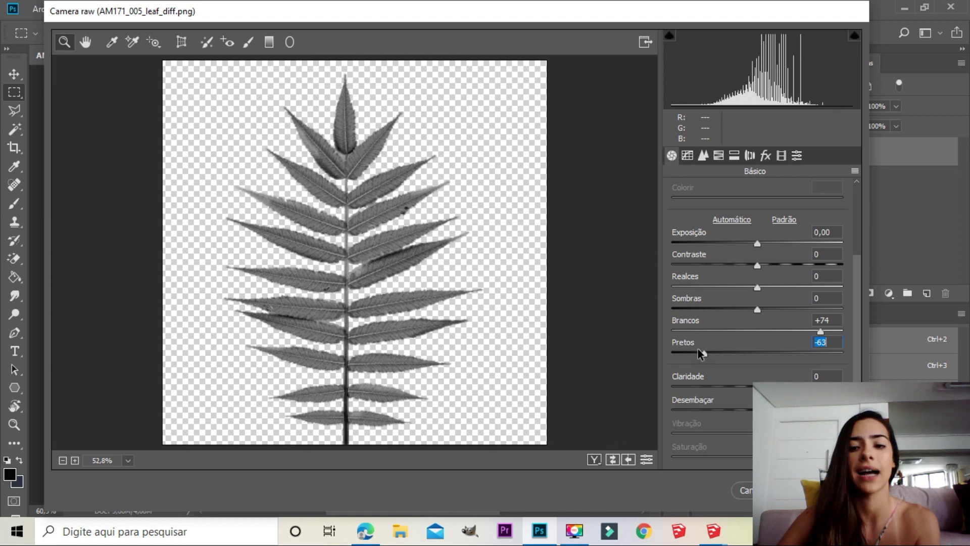
{"action": "left_click_drag", "start_coordinate": [757, 387], "coordinate": [788, 387]}
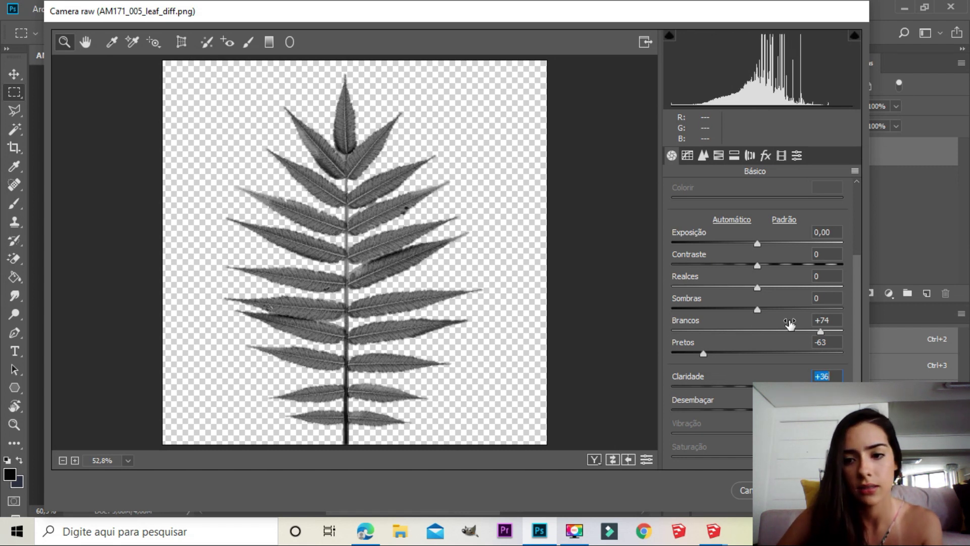
{"action": "left_click_drag", "start_coordinate": [821, 332], "coordinate": [826, 334]}
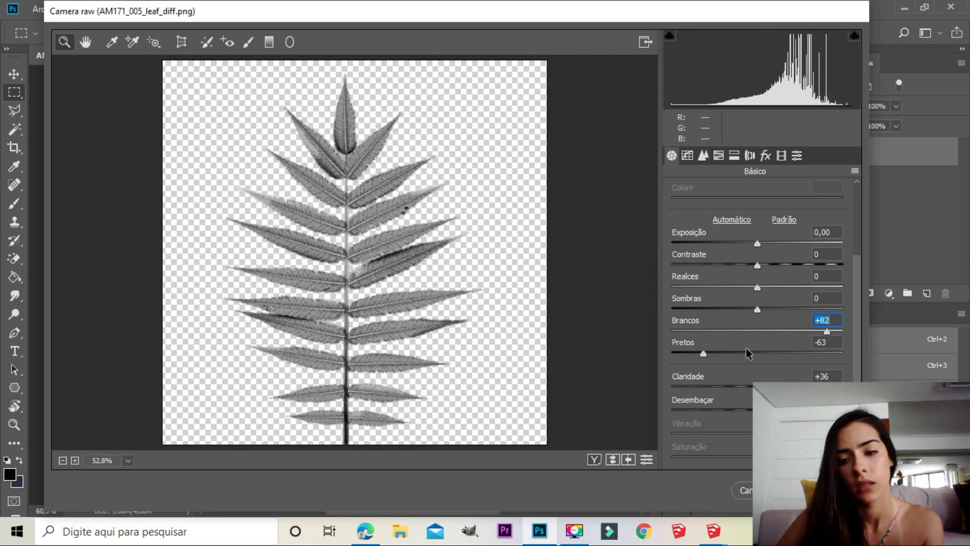
{"action": "left_click", "coordinate": [831, 490]}
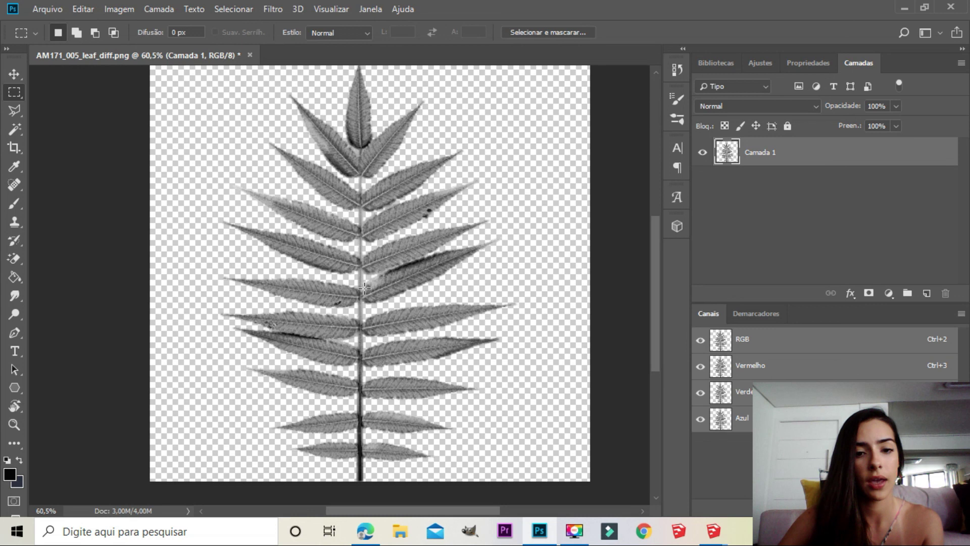
- Save the adjusted greyscale leaf as the PNG copy AM171_005_leaf_bump beside the diffuse and opacity images
{"action": "left_click", "coordinate": [47, 9]}
{"action": "left_click", "coordinate": [90, 158]}
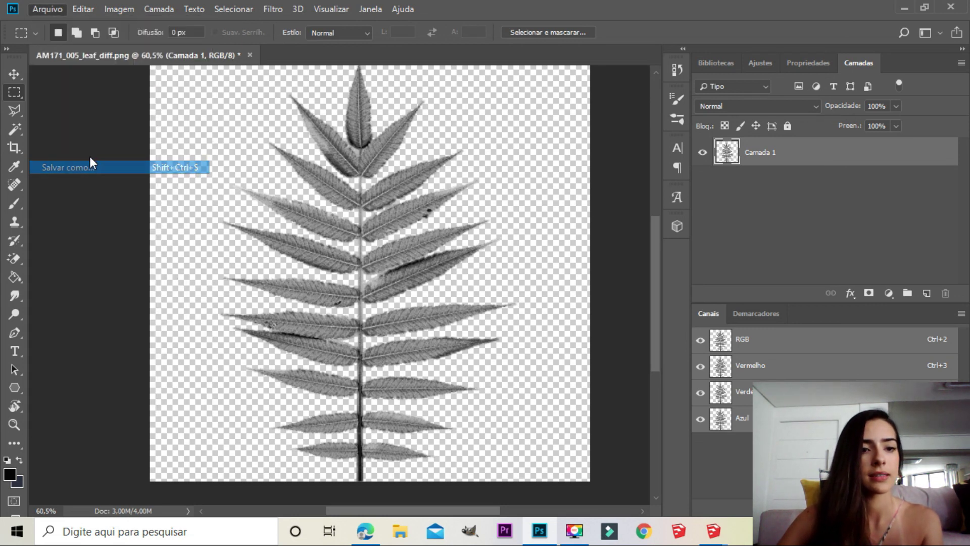
{"action": "left_click", "coordinate": [195, 333]}
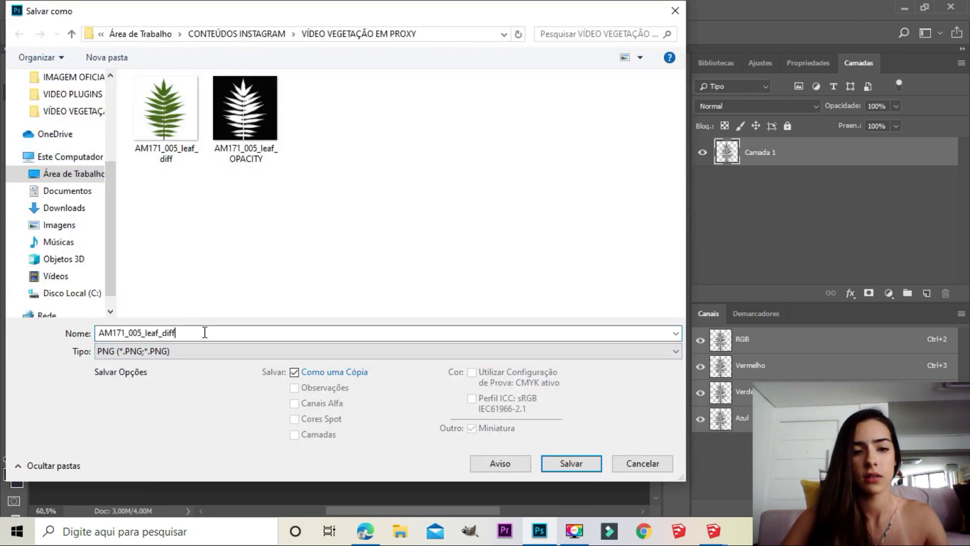
{"action": "key", "text": "BackSpace"}
{"action": "key", "text": "BackSpace"}
{"action": "key", "text": "BackSpace"}
{"action": "key", "text": "BackSpace"}
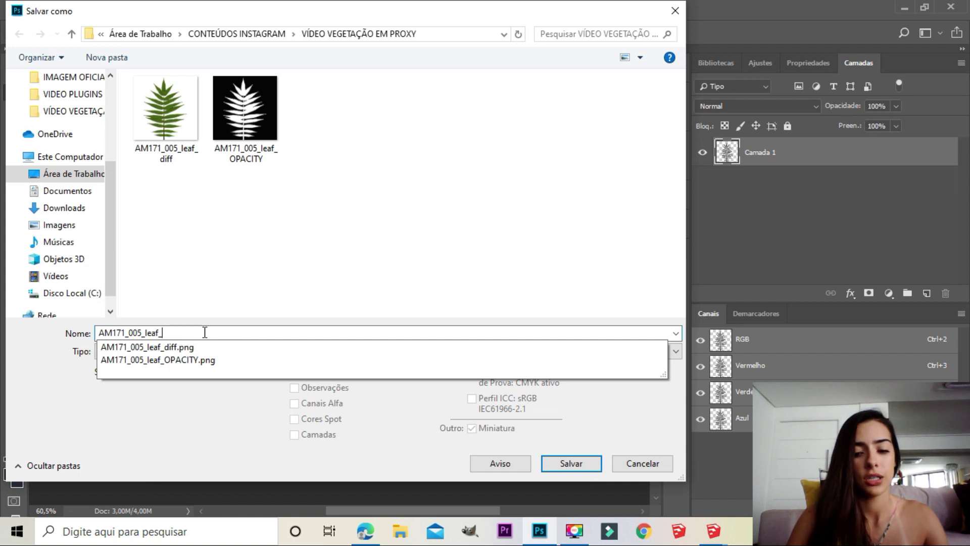
{"action": "type", "text": "bump"}
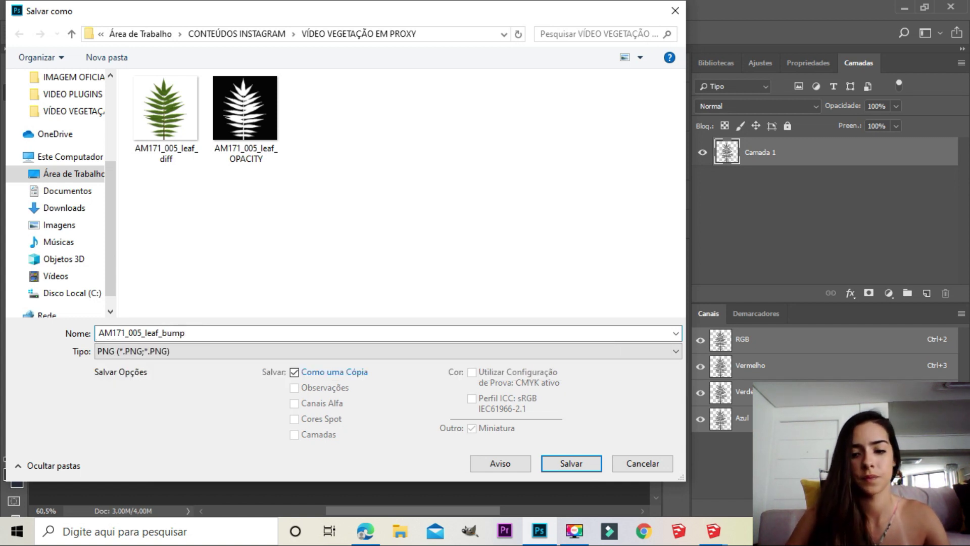
{"action": "key", "text": "Return"}
{"action": "key", "text": "Return"}
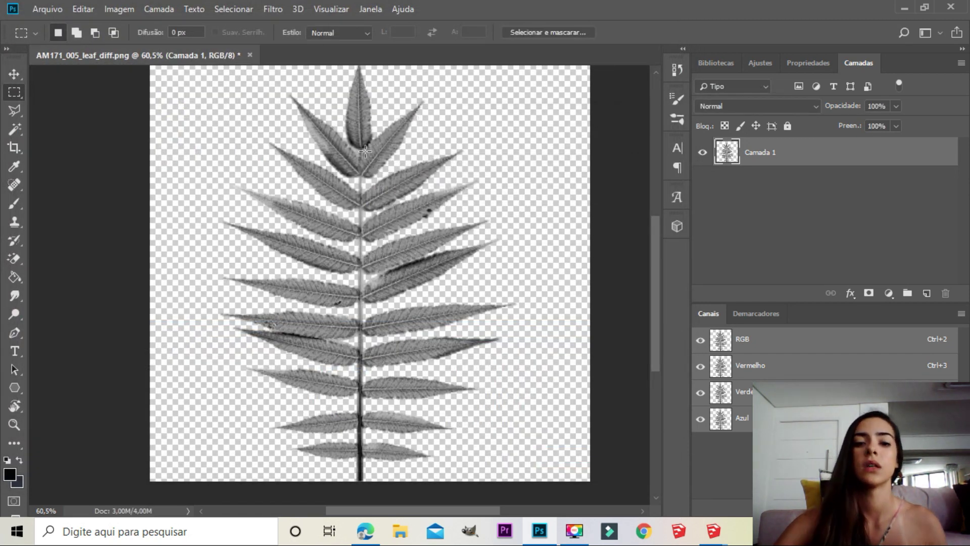
- Switch back to the V-Ray Asset Editor in SketchUp and add a Bump attribute to the folhas leaf material
{"action": "left_click", "coordinate": [905, 8]}
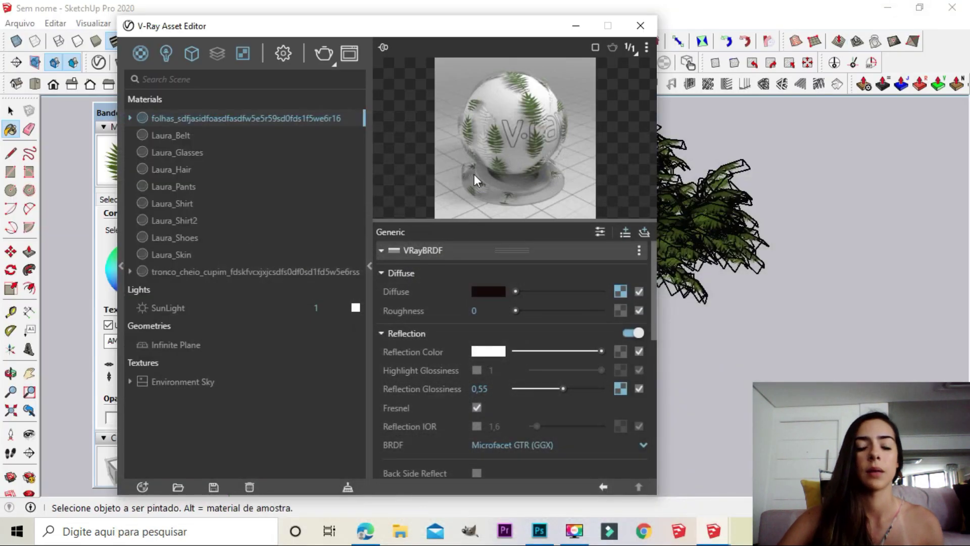
{"action": "left_click", "coordinate": [414, 246]}
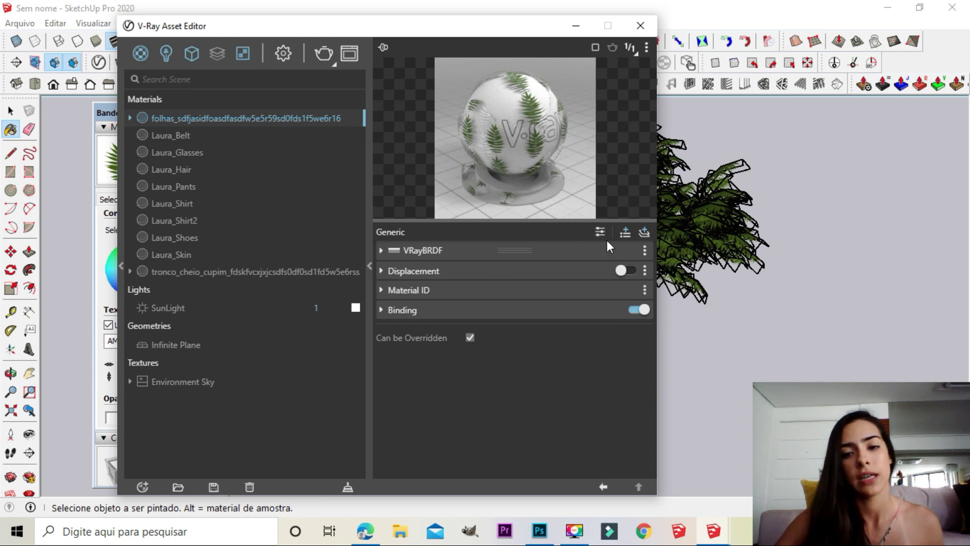
{"action": "left_click", "coordinate": [625, 235]}
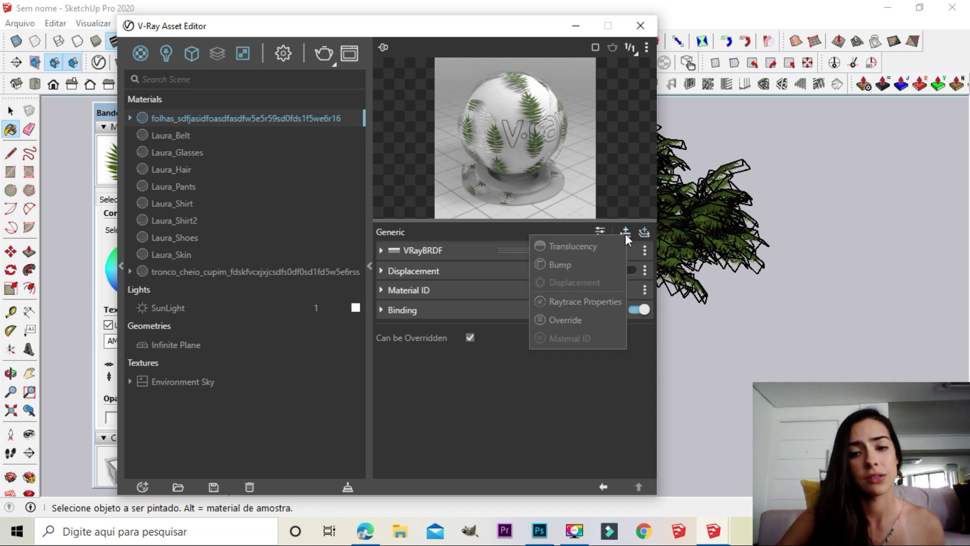
{"action": "left_click", "coordinate": [560, 264]}
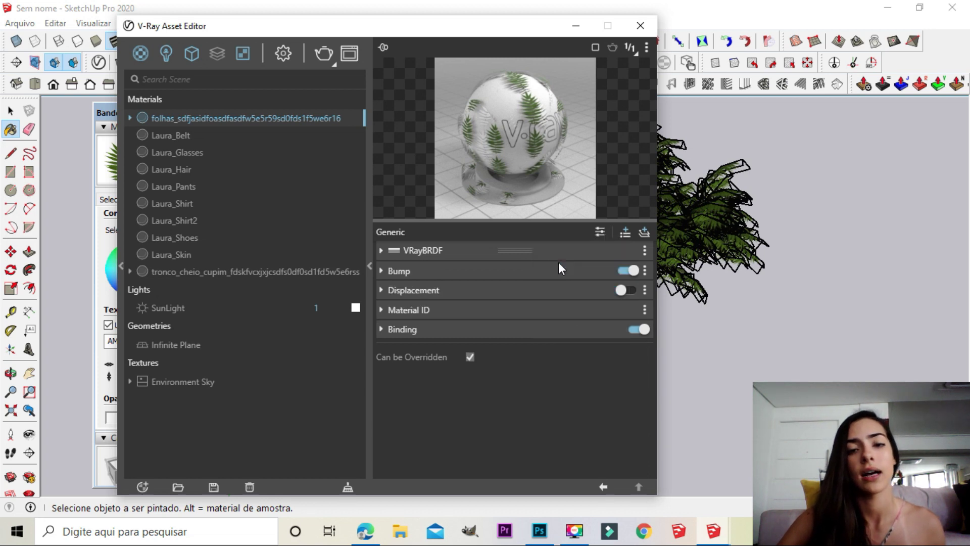
{"action": "left_click", "coordinate": [383, 271]}
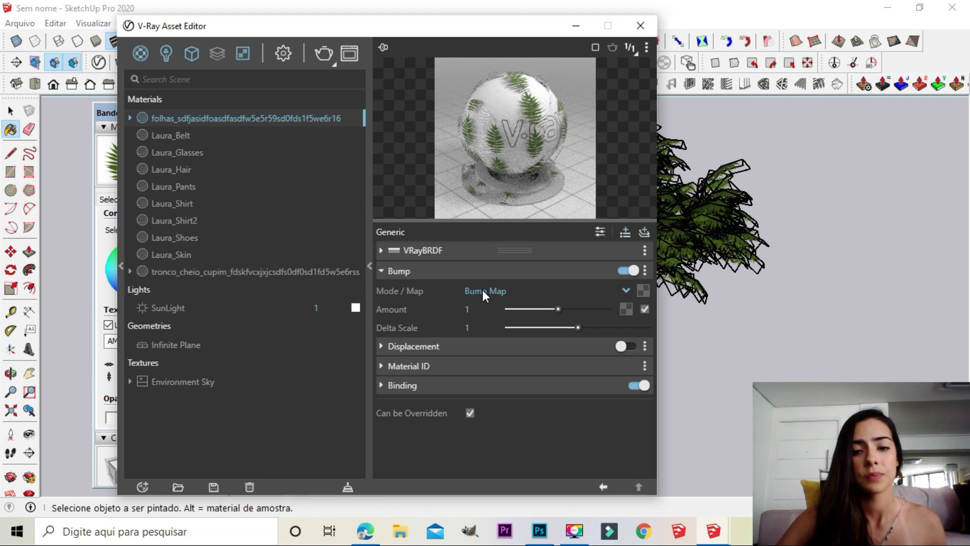
- Load the AM171_005_leaf_bump image as the bitmap for the leaf material's bump map
{"action": "left_click", "coordinate": [643, 290]}
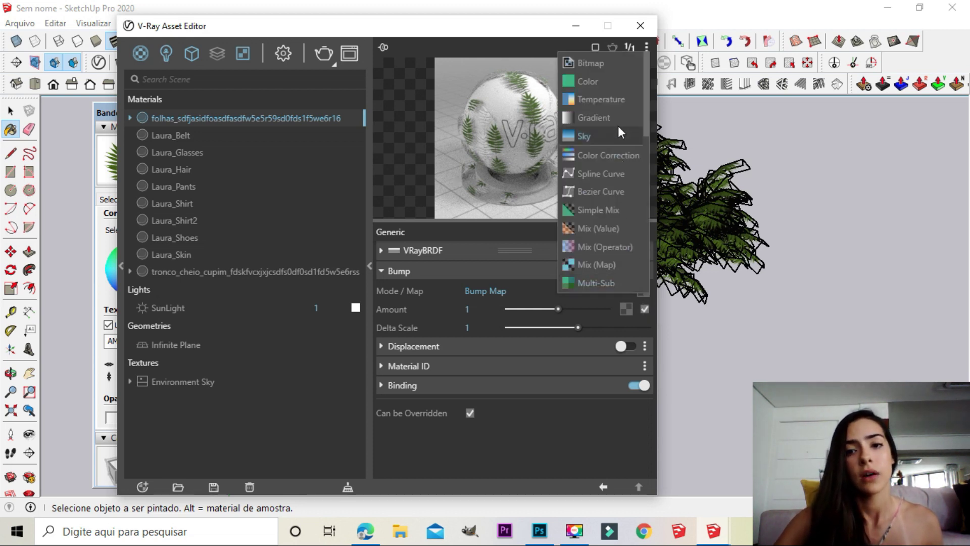
{"action": "left_click", "coordinate": [587, 62]}
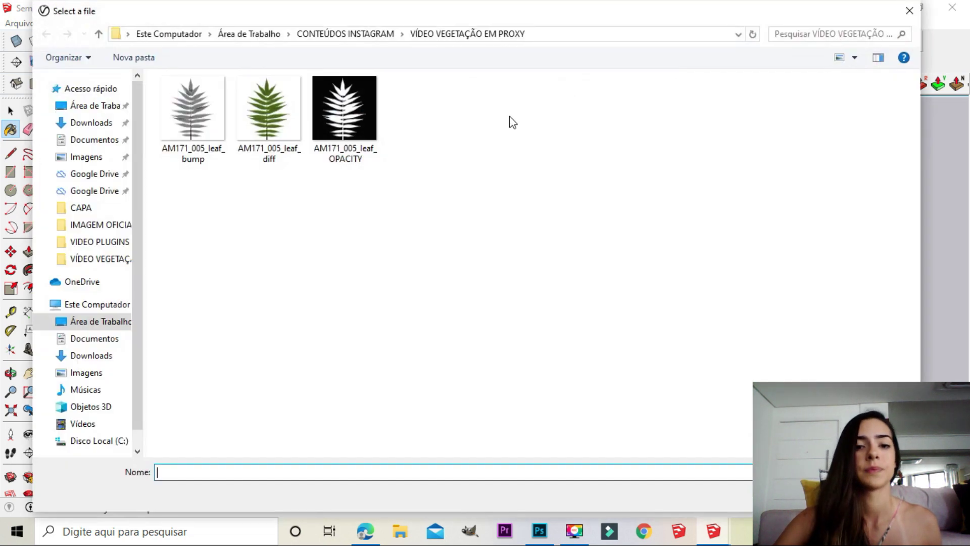
{"action": "double_click", "coordinate": [195, 97]}
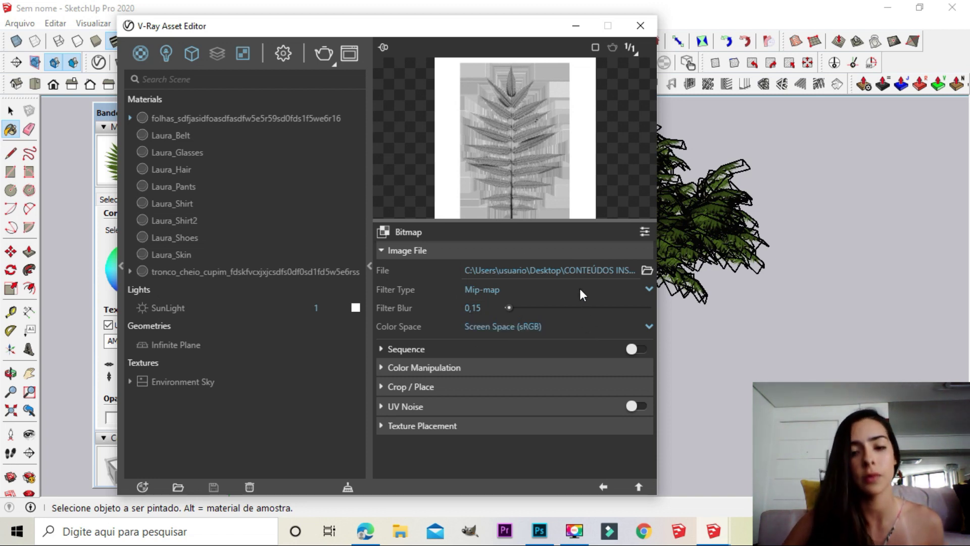
{"action": "left_click", "coordinate": [604, 487]}
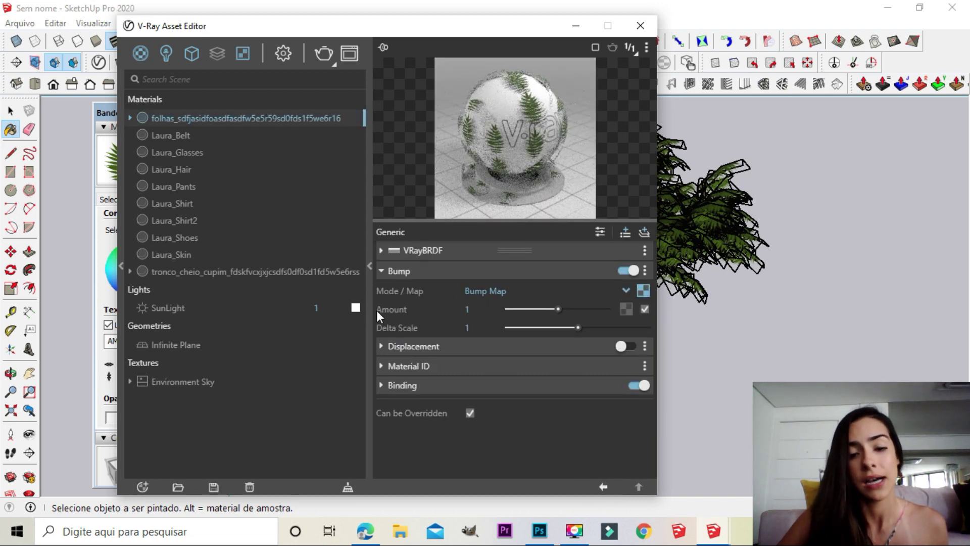
- Set the leaf material's bump amount to 0,4 and collapse the Bump settings
{"action": "left_click", "coordinate": [467, 309]}
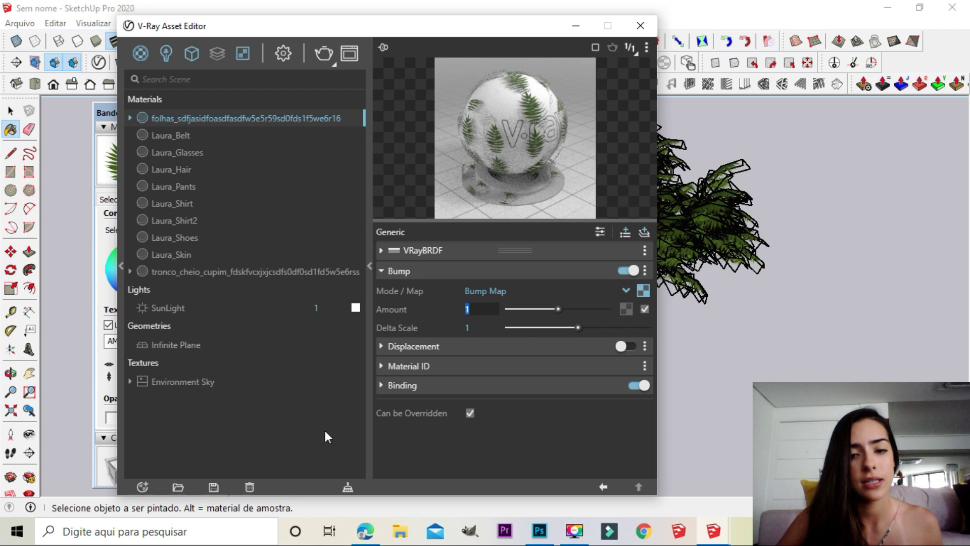
{"action": "type", "text": "0,4"}
{"action": "key", "text": "Return"}
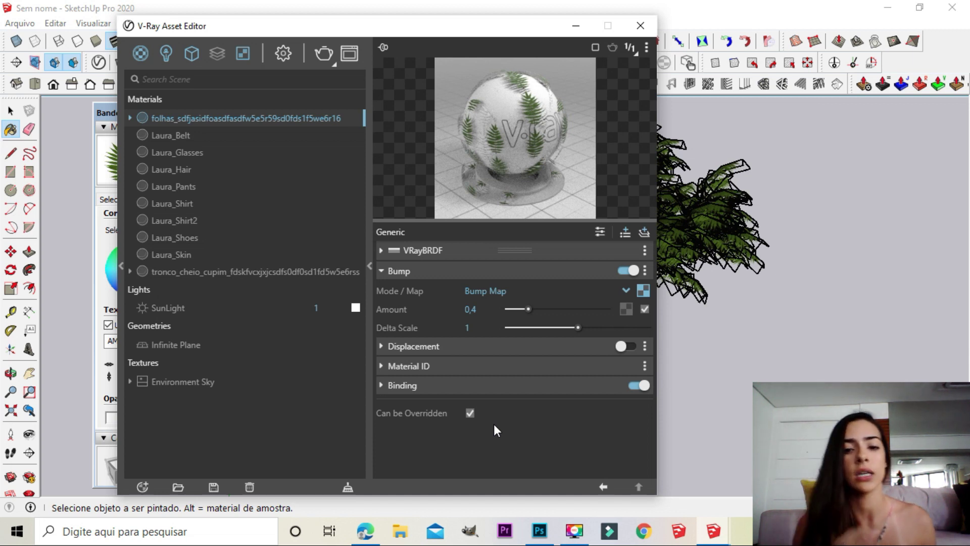
{"action": "left_click", "coordinate": [410, 272]}
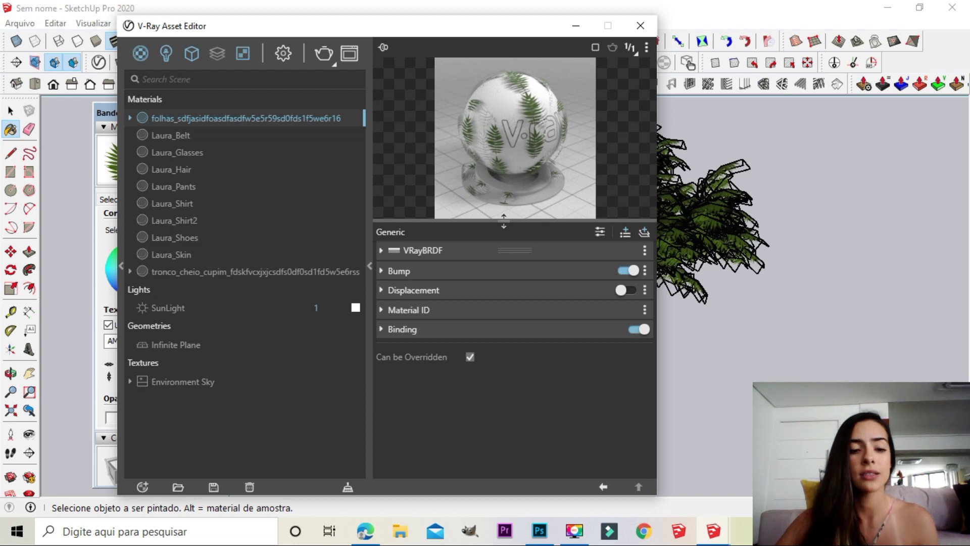
{"action": "left_click", "coordinate": [143, 488]}
{"action": "mouse_move", "coordinate": [165, 473]}
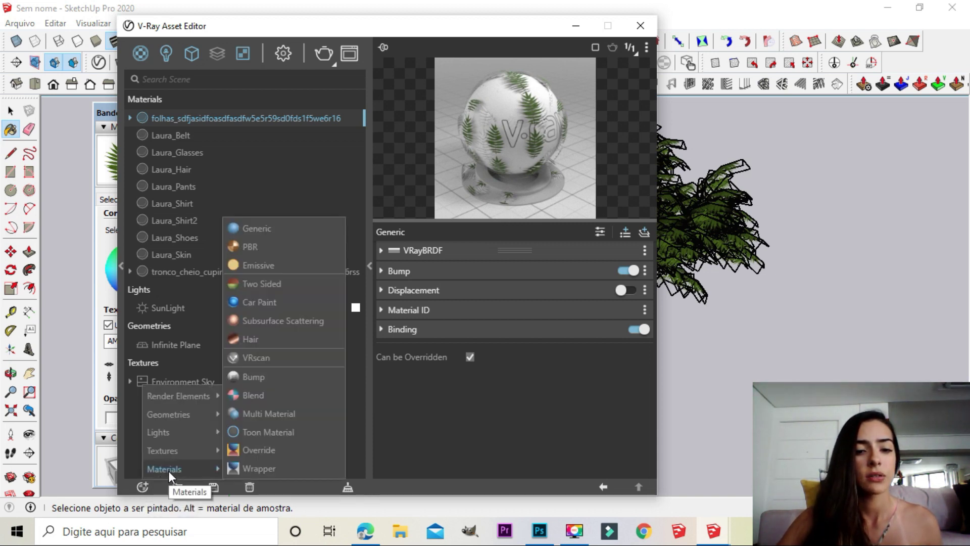
{"action": "mouse_move", "coordinate": [217, 448]}
{"action": "mouse_move", "coordinate": [200, 465]}
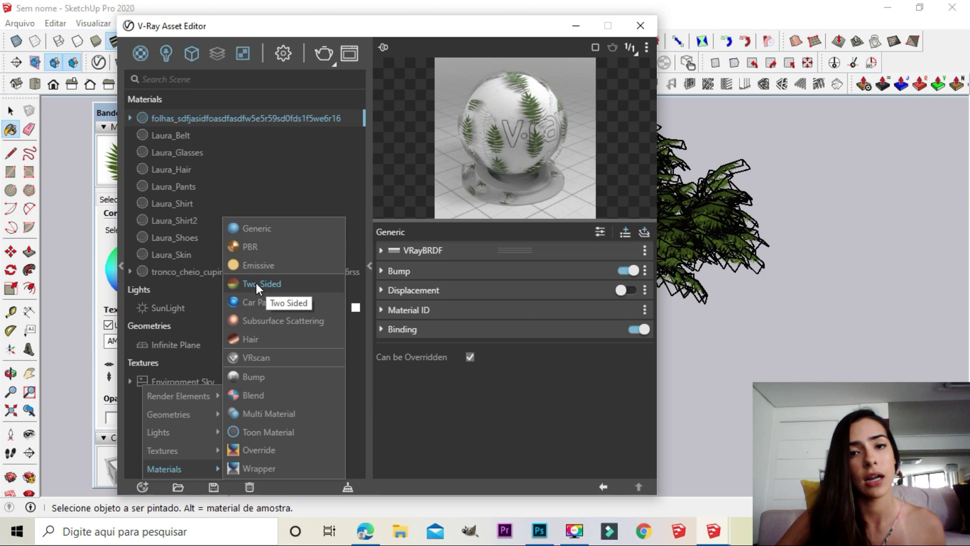
{"action": "left_click", "coordinate": [469, 408]}
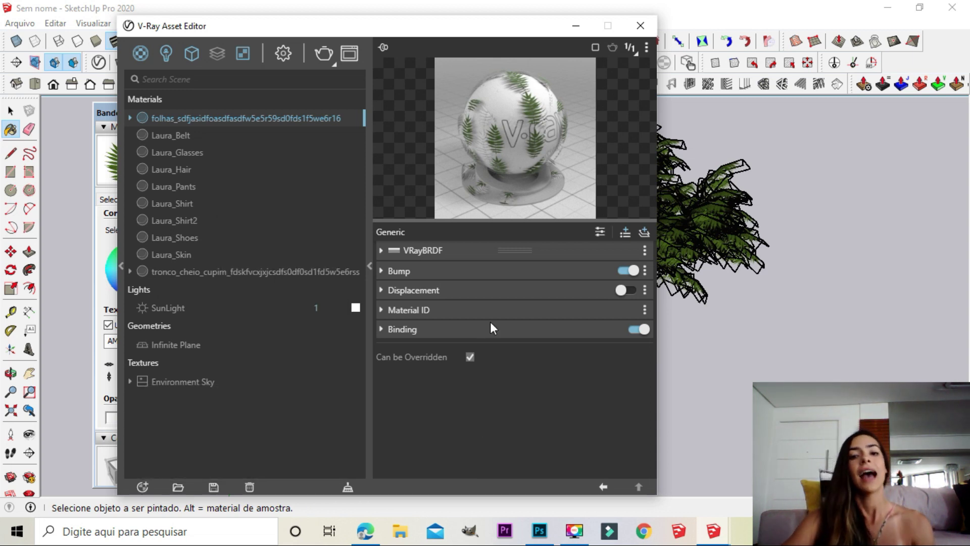
{"action": "left_click", "coordinate": [626, 232]}
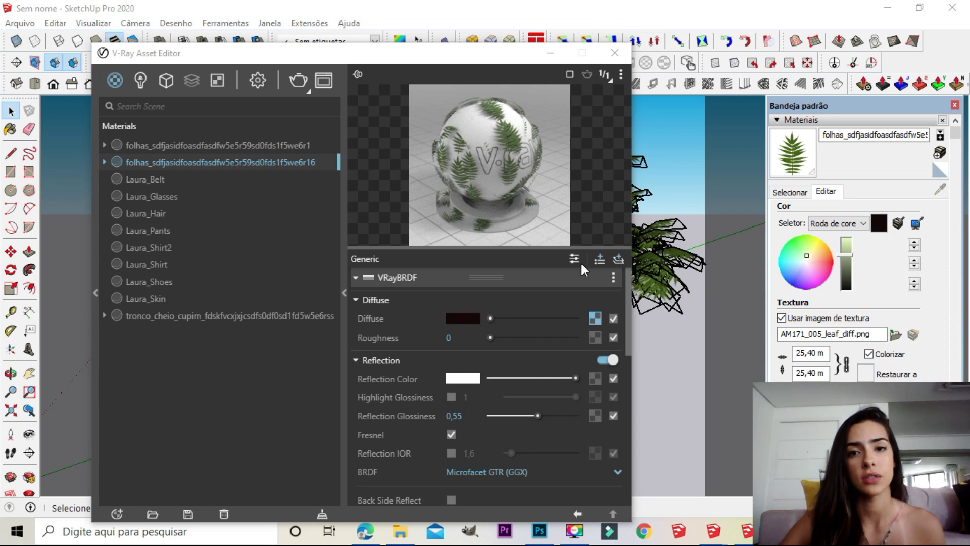
{"action": "left_click", "coordinate": [600, 259]}
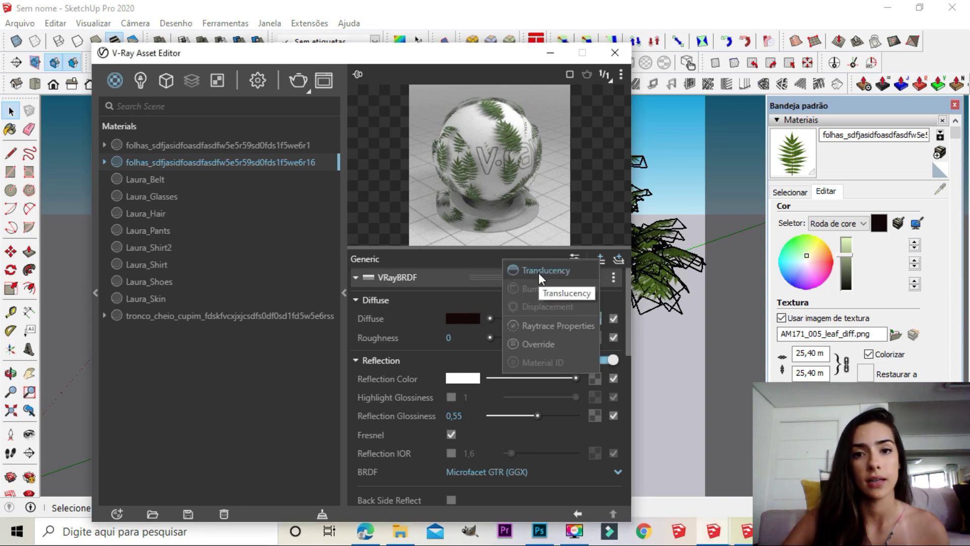
- Expand the Binding settings of the leaf material and check the available texture modes
{"action": "left_click", "coordinate": [377, 302]}
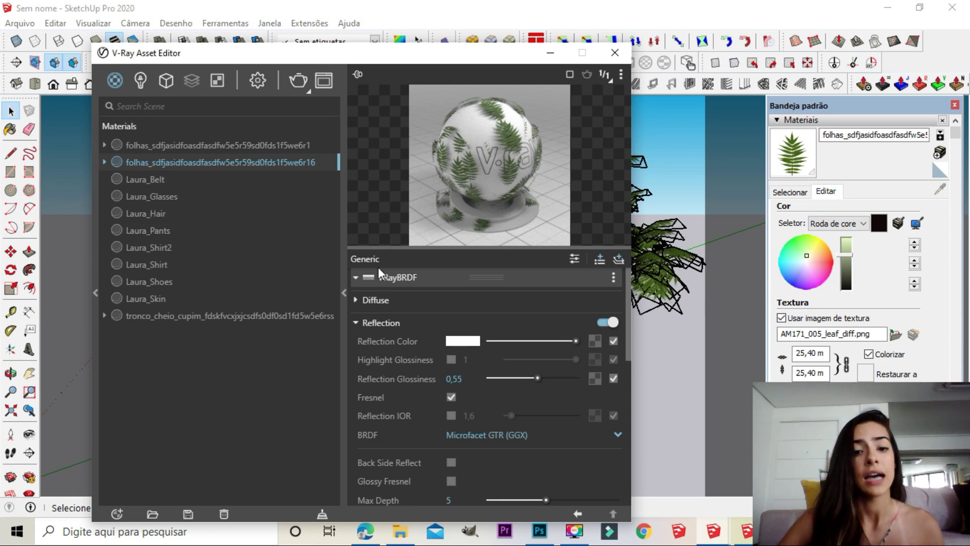
{"action": "left_click", "coordinate": [354, 277]}
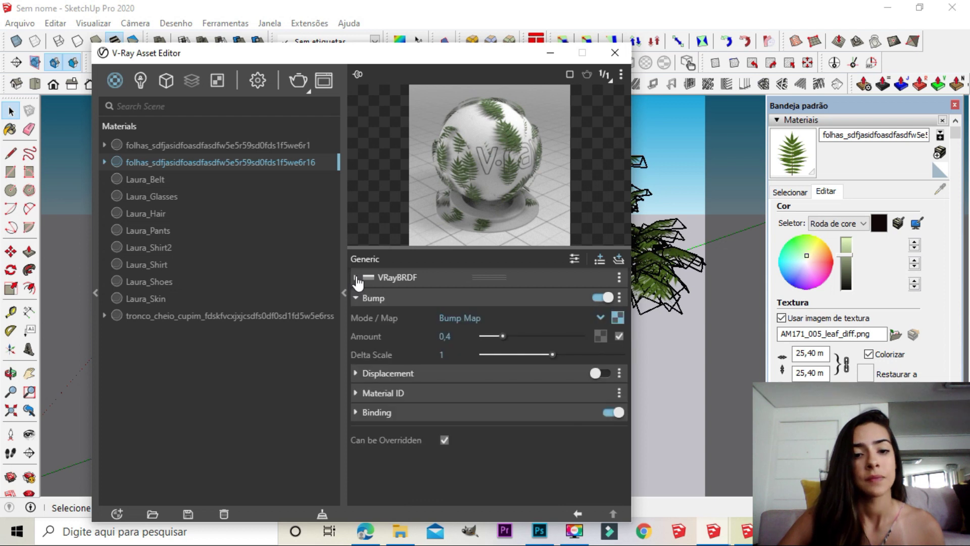
{"action": "left_click", "coordinate": [356, 413]}
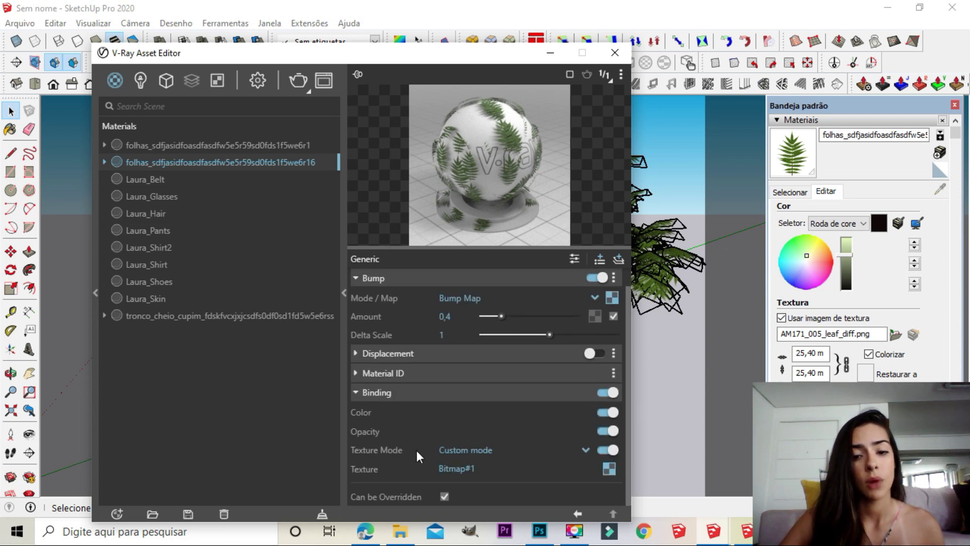
{"action": "left_click", "coordinate": [457, 449]}
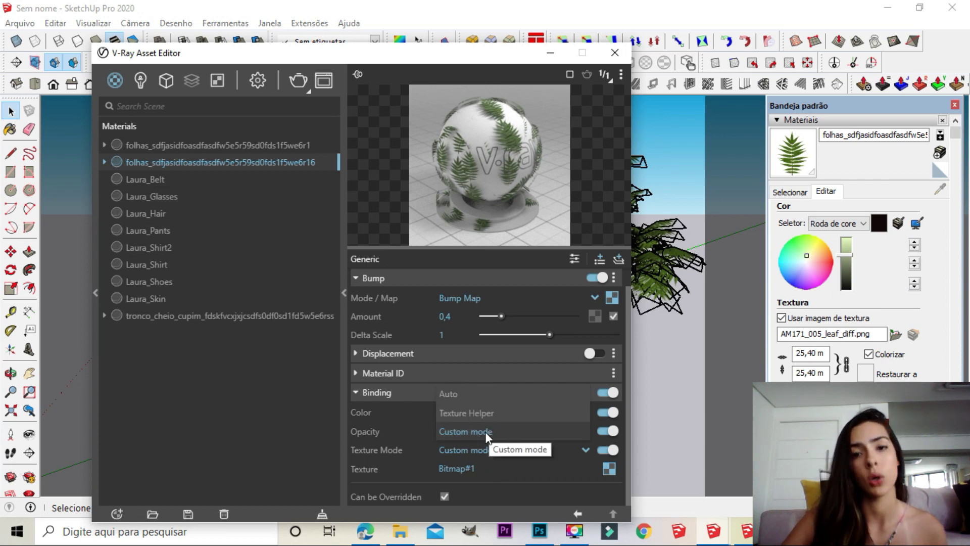
{"action": "left_click", "coordinate": [318, 469]}
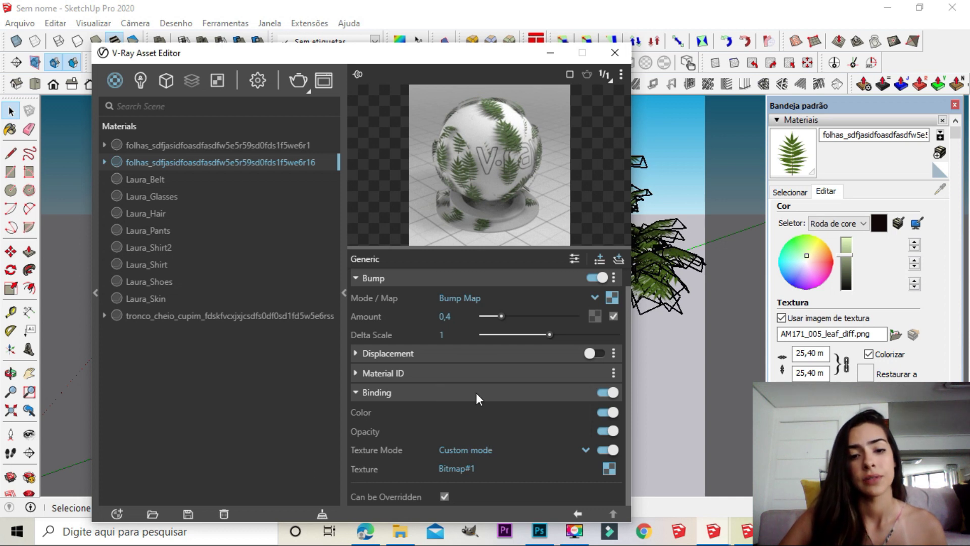
- Copy the leaf material's Diffuse texture and paste it as a copy into the Binding texture slot
{"action": "scroll", "coordinate": [424, 341], "scroll_direction": "up", "scroll_amount": 1}
{"action": "left_click", "coordinate": [357, 277]}
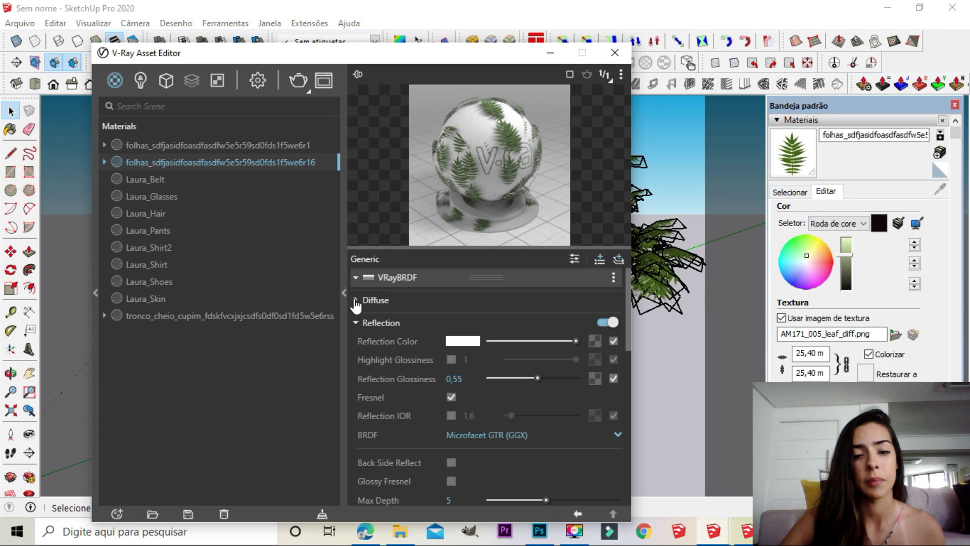
{"action": "left_click", "coordinate": [354, 300]}
{"action": "right_click", "coordinate": [600, 324]}
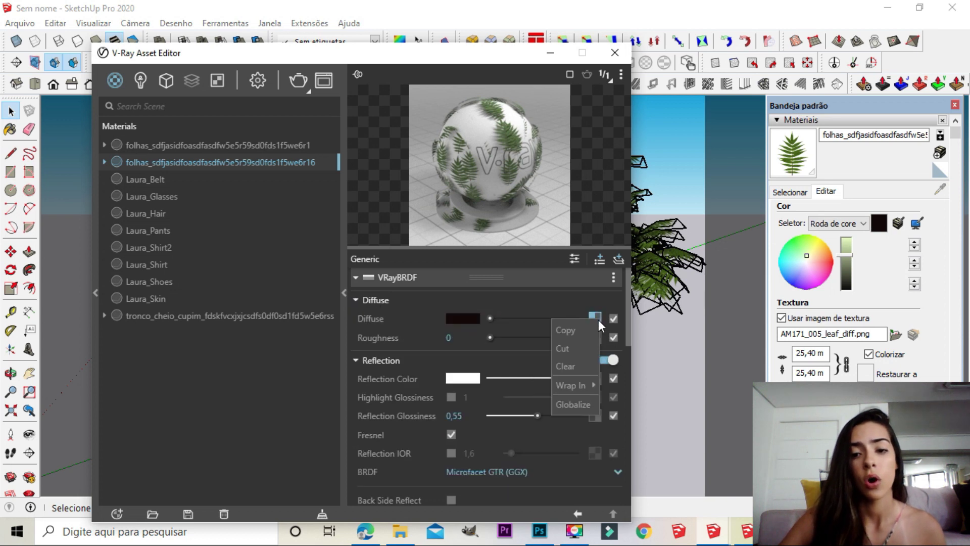
{"action": "left_click", "coordinate": [582, 349]}
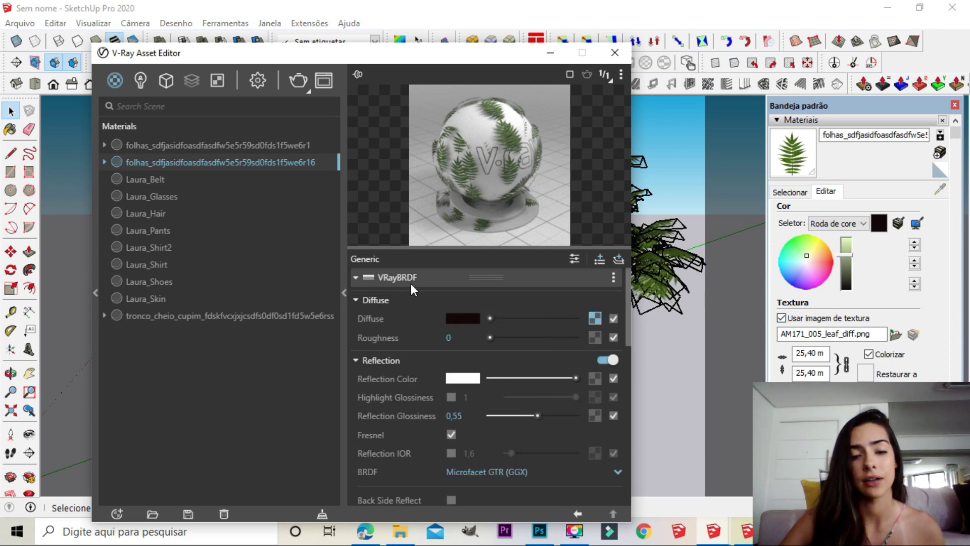
{"action": "left_click", "coordinate": [355, 277]}
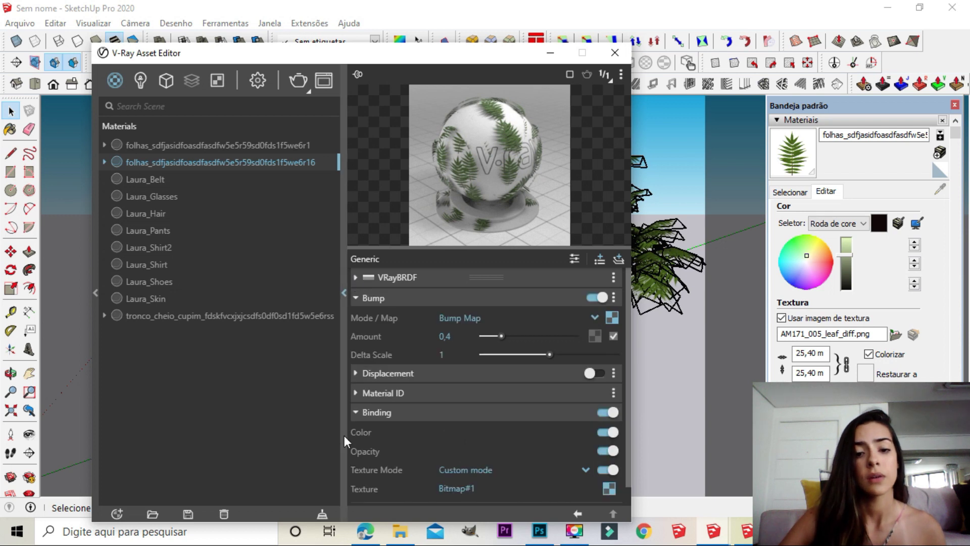
{"action": "right_click", "coordinate": [609, 490]}
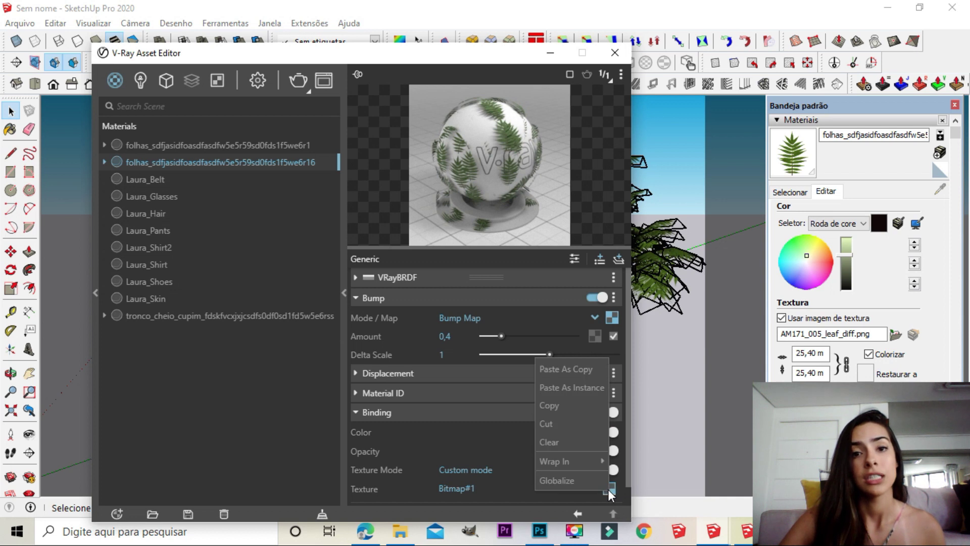
{"action": "left_click", "coordinate": [572, 371]}
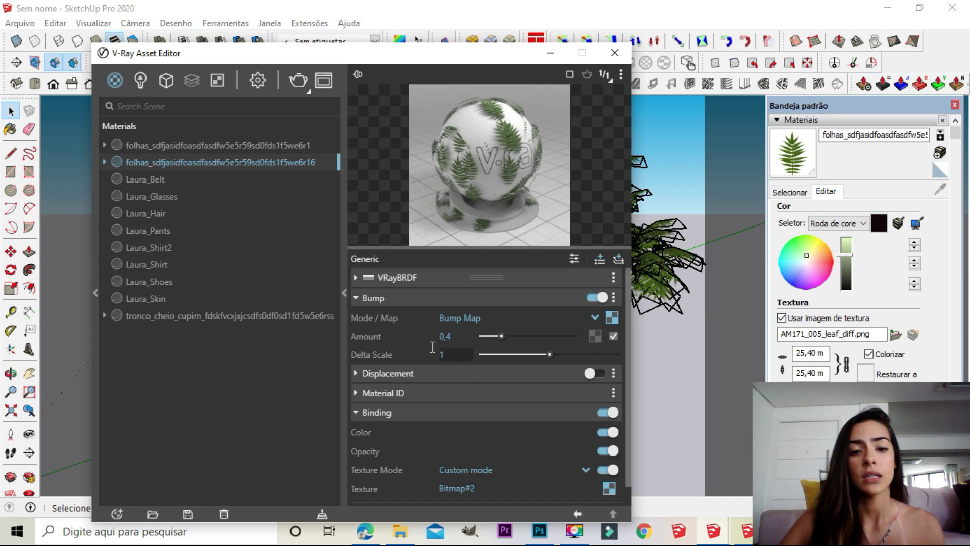
- Collapse the Bump and Binding settings and add a Translucency layer to the leaf material
{"action": "left_click", "coordinate": [362, 298]}
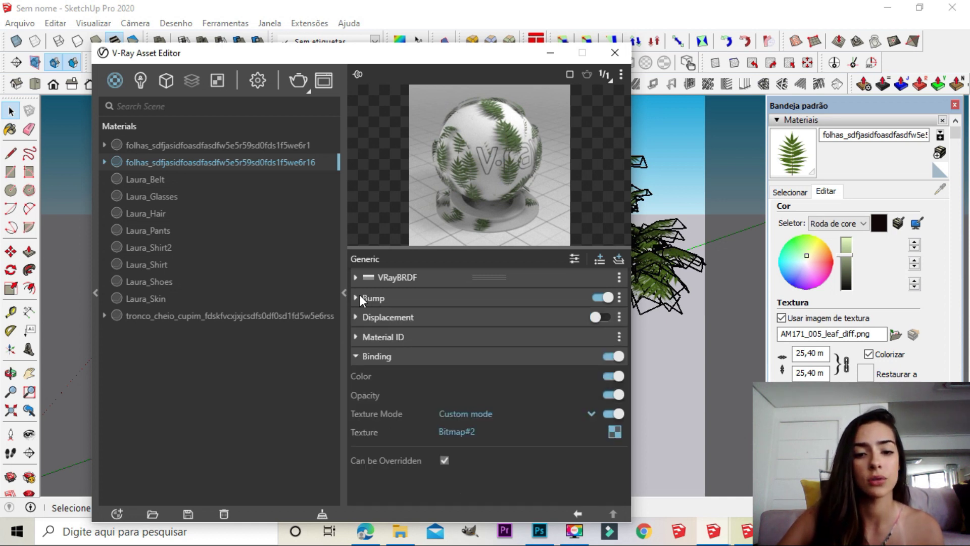
{"action": "left_click", "coordinate": [366, 356]}
{"action": "left_click", "coordinate": [604, 259]}
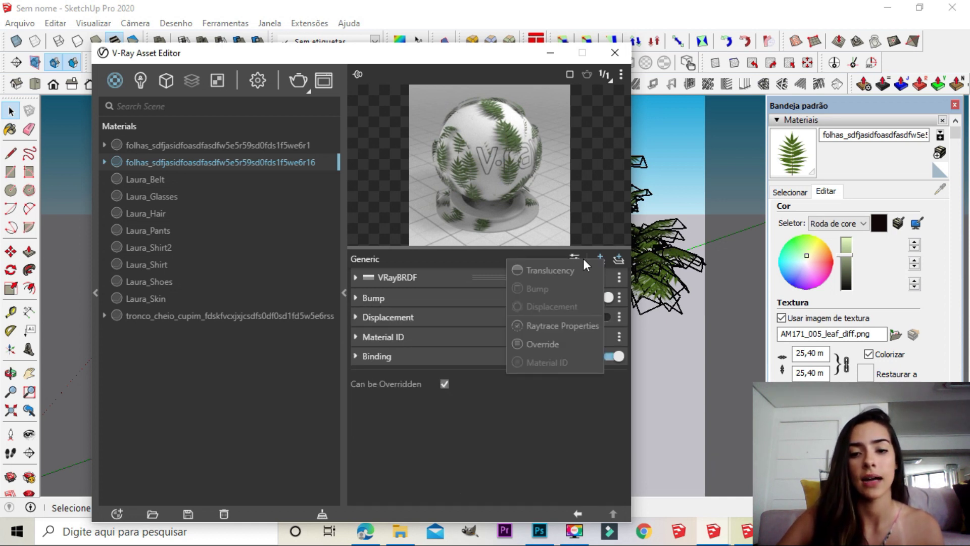
{"action": "left_click", "coordinate": [554, 268]}
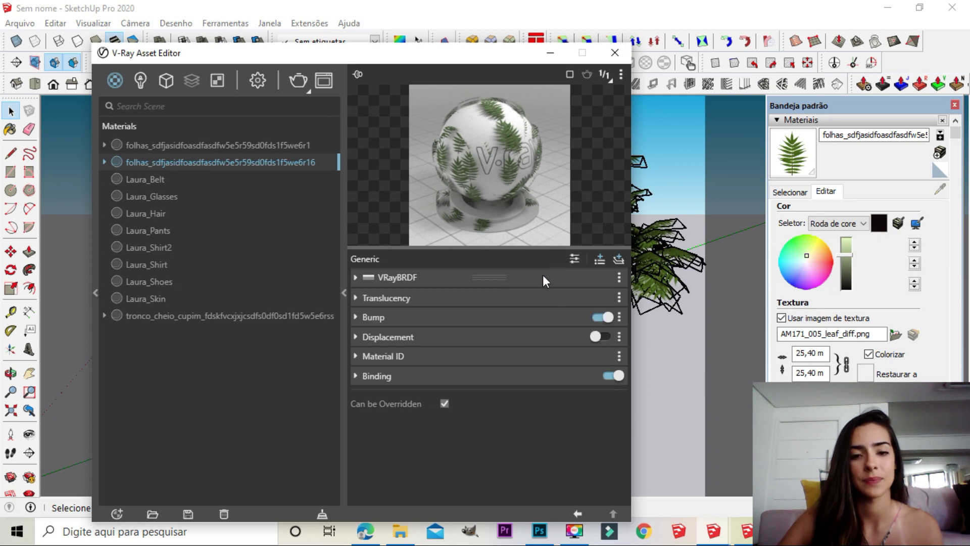
- Reduce the leaf material's Translucency color to a medium grey, leaving the back material as None, and collapse the layer
{"action": "left_click", "coordinate": [356, 298]}
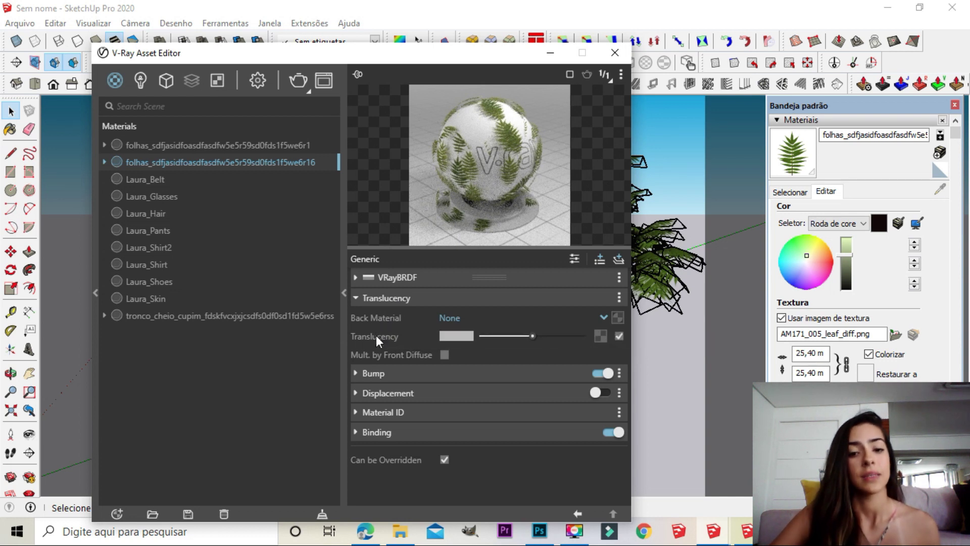
{"action": "left_click_drag", "start_coordinate": [531, 336], "coordinate": [488, 334]}
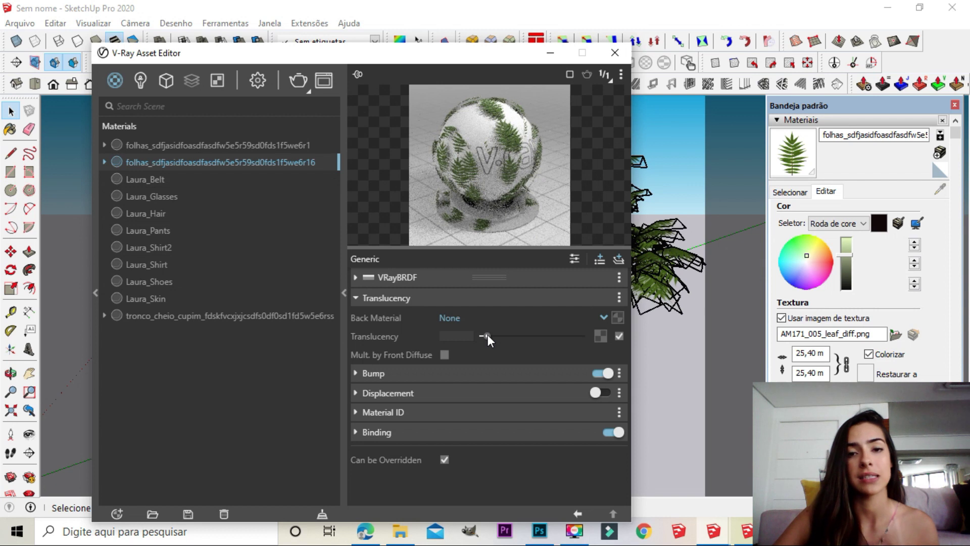
{"action": "mouse_move", "coordinate": [487, 335]}
{"action": "left_mouse_down"}
{"action": "mouse_move", "coordinate": [559, 340]}
{"action": "mouse_move", "coordinate": [519, 334]}
{"action": "mouse_move", "coordinate": [490, 343]}
{"action": "mouse_move", "coordinate": [497, 347]}
{"action": "left_mouse_up"}
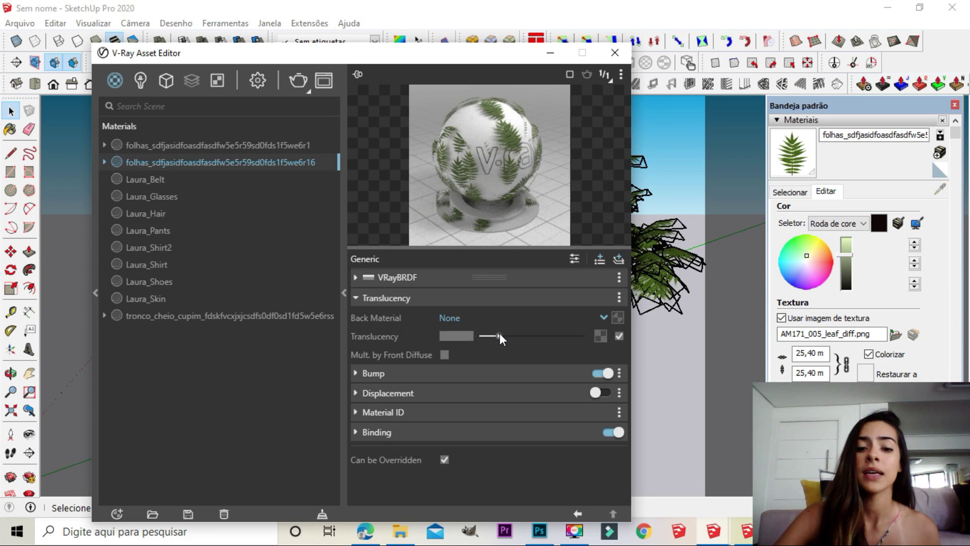
{"action": "left_click_drag", "start_coordinate": [501, 336], "coordinate": [498, 338]}
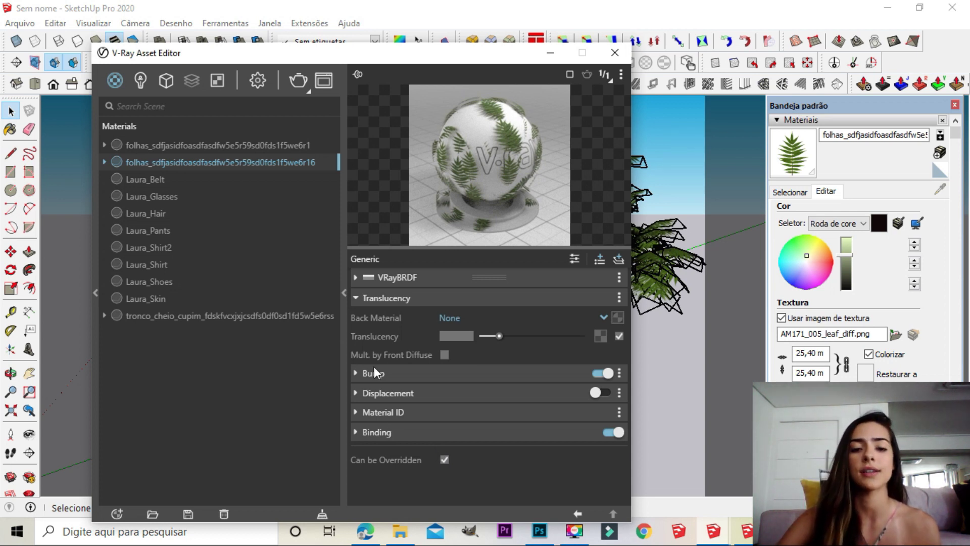
{"action": "left_click", "coordinate": [355, 299]}
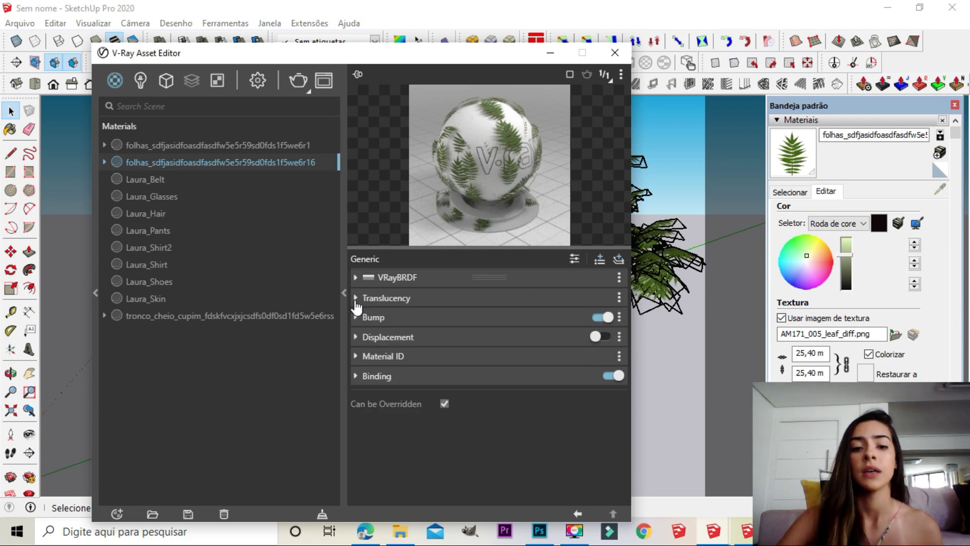
- Enable Fog Scattering in the advanced Refraction settings of the leaf material's VRayBRDF and expand its options
{"action": "left_click", "coordinate": [356, 279]}
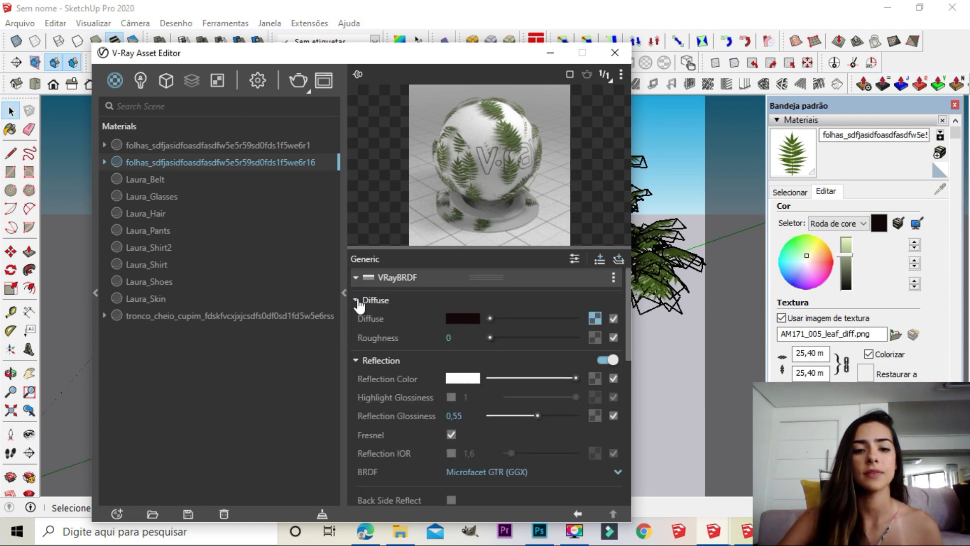
{"action": "left_click", "coordinate": [358, 302]}
{"action": "left_click", "coordinate": [356, 324]}
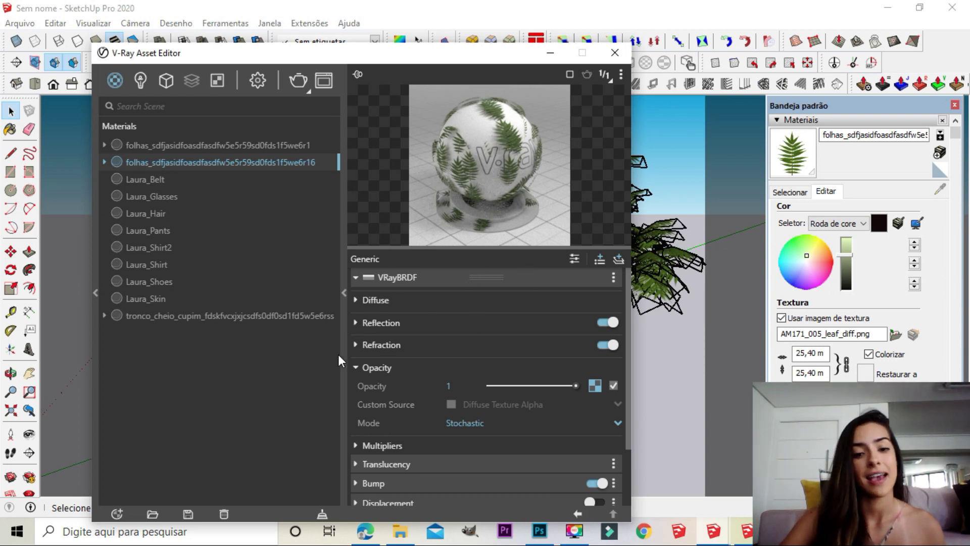
{"action": "left_click", "coordinate": [356, 346]}
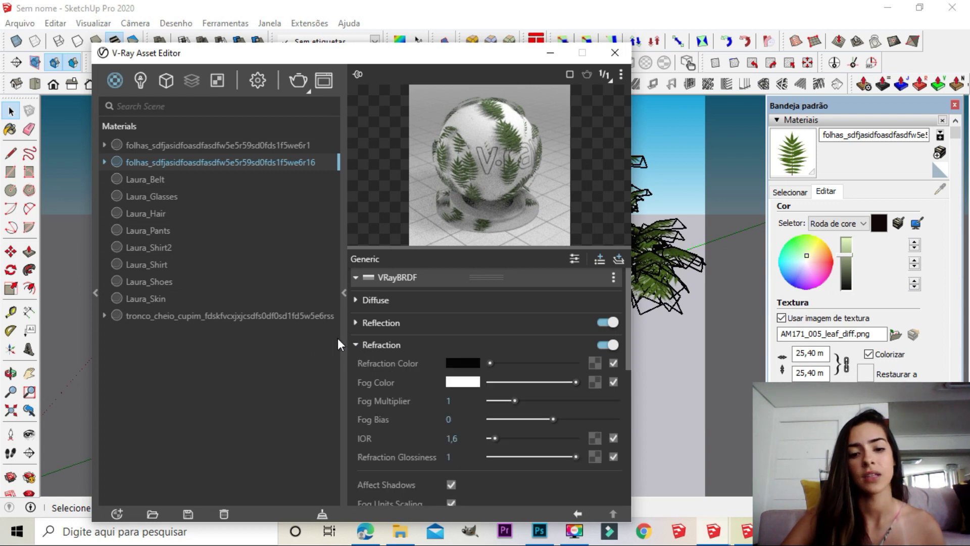
{"action": "scroll", "coordinate": [415, 336], "scroll_direction": "down", "scroll_amount": 5}
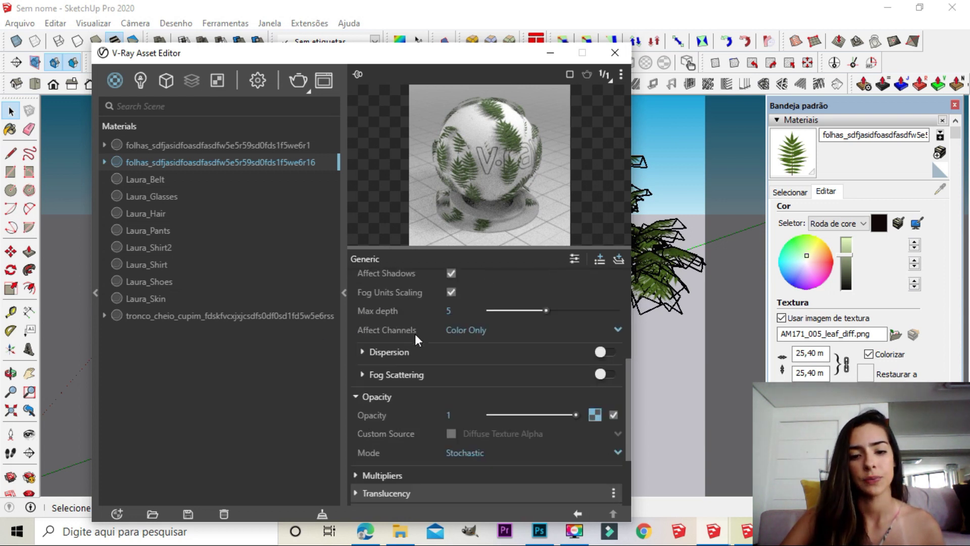
{"action": "scroll", "coordinate": [416, 335], "scroll_direction": "down", "scroll_amount": 3}
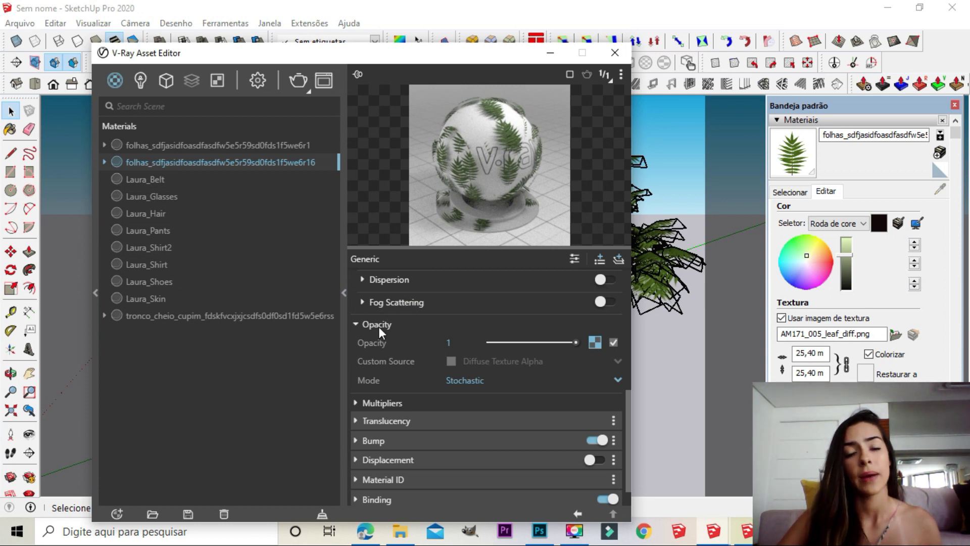
{"action": "left_click", "coordinate": [574, 259]}
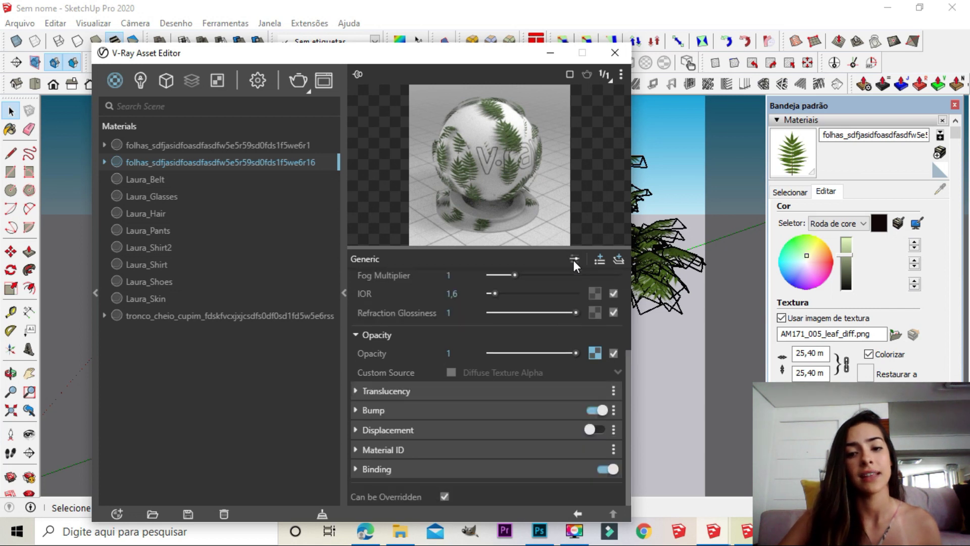
{"action": "left_click", "coordinate": [575, 260]}
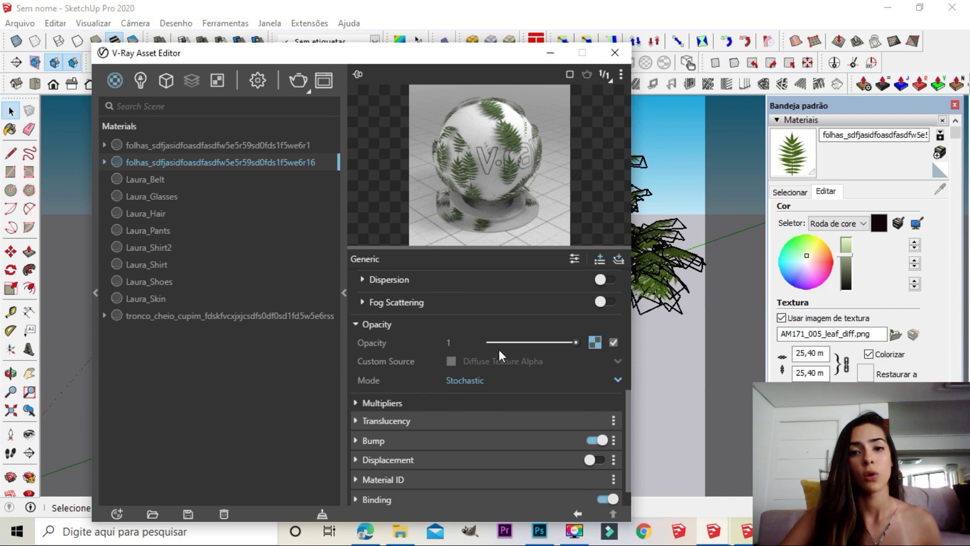
{"action": "scroll", "coordinate": [496, 374], "scroll_direction": "up", "scroll_amount": 2}
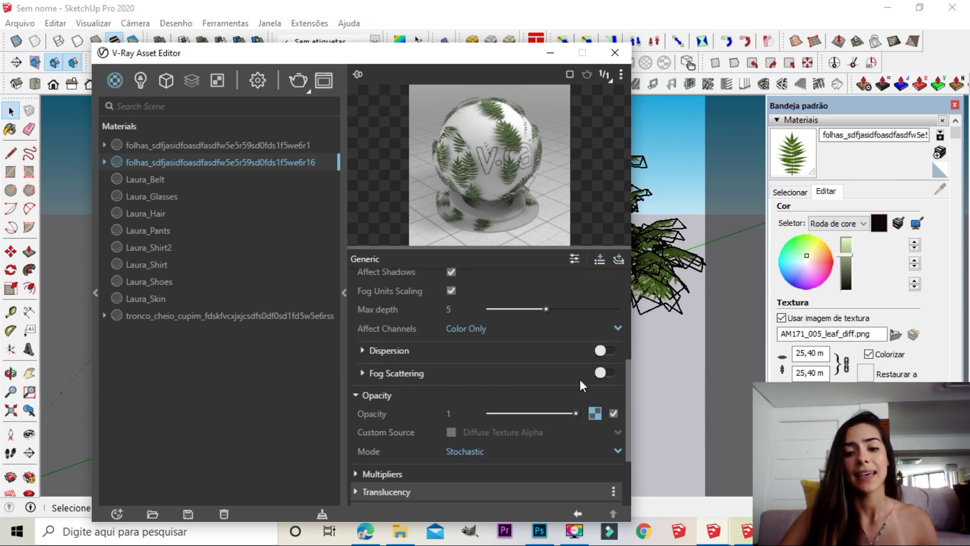
{"action": "left_click", "coordinate": [609, 373]}
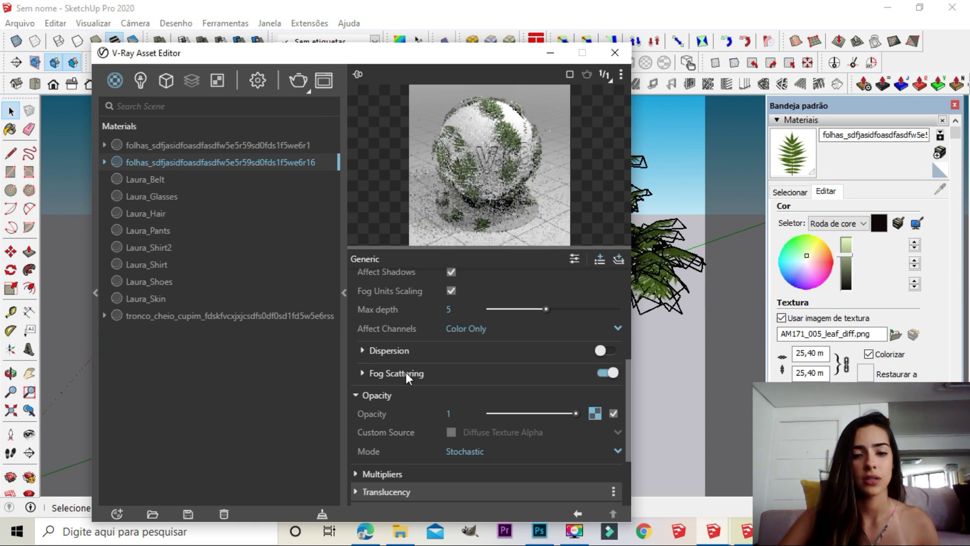
{"action": "left_click", "coordinate": [362, 375]}
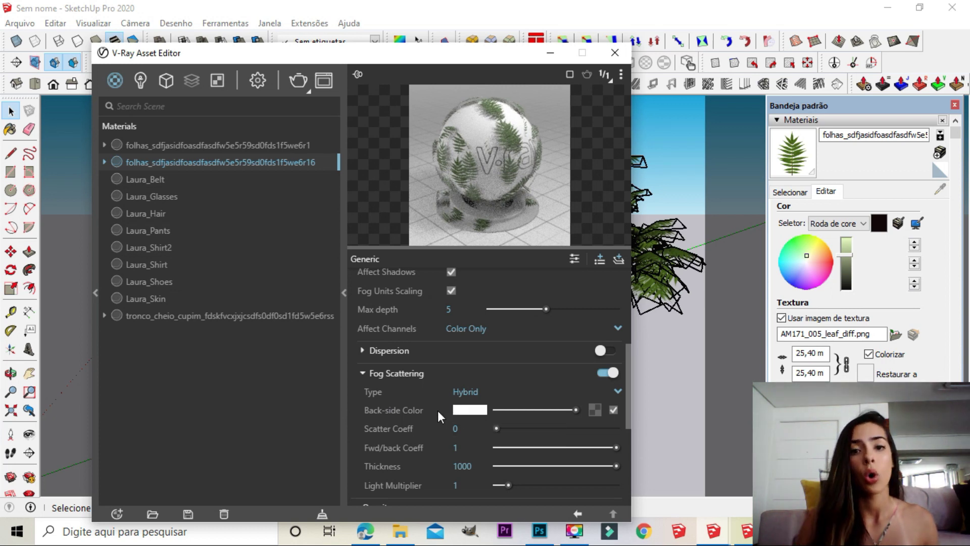
{"action": "mouse_move", "coordinate": [437, 410]}
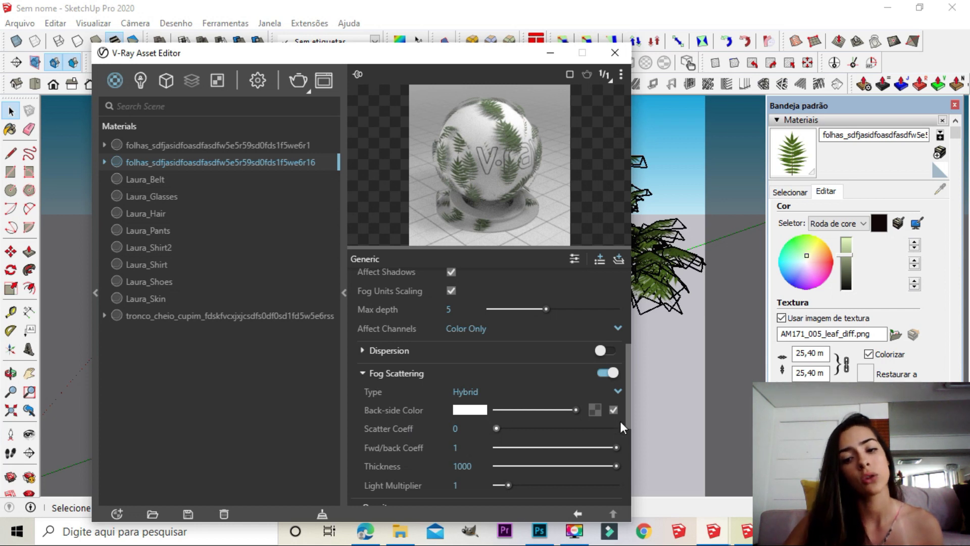
{"action": "left_click", "coordinate": [595, 410]}
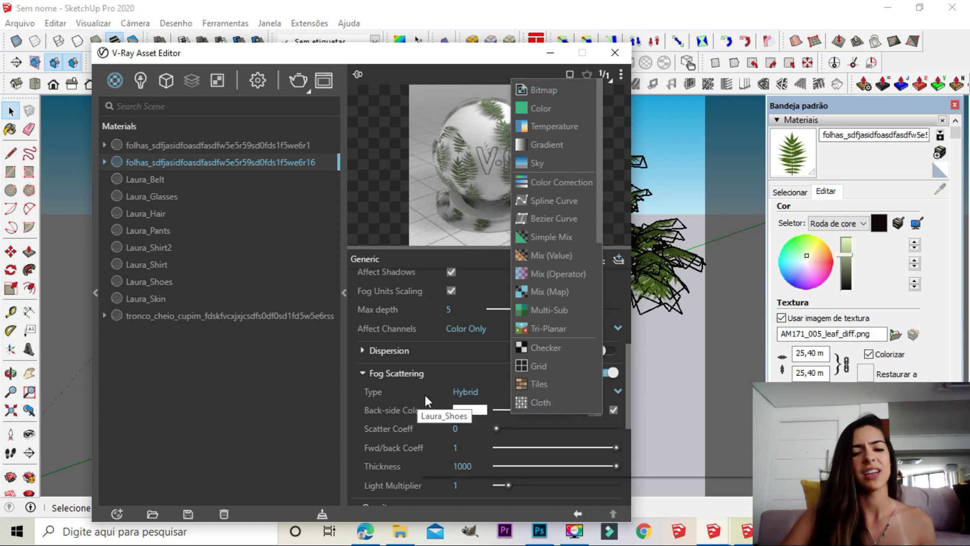
{"action": "left_click", "coordinate": [467, 363]}
{"action": "left_click", "coordinate": [467, 365]}
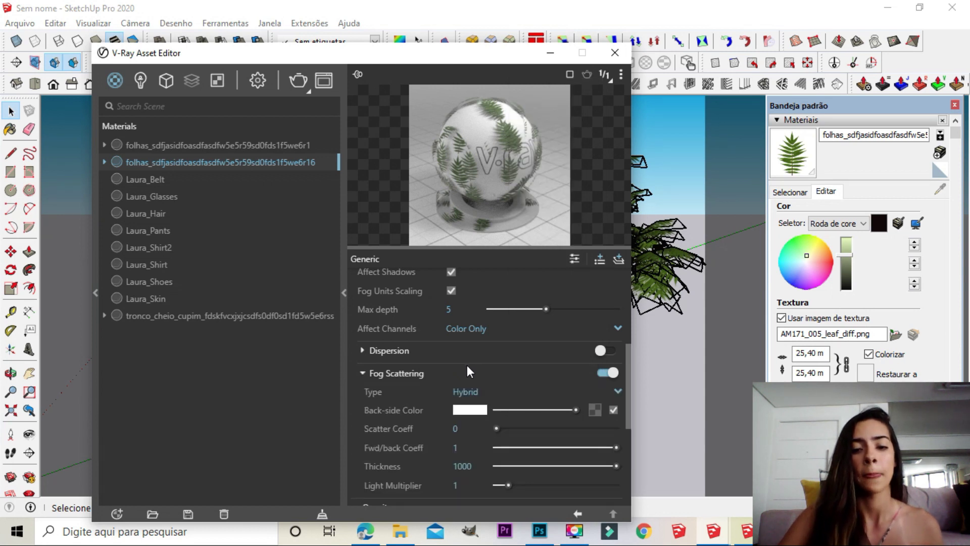
- Set the Fog Scattering back-side color to yellow-green (R 0,81, G 0,851, B 0,365) and collapse the Fog Scattering settings
{"action": "left_click", "coordinate": [468, 411]}
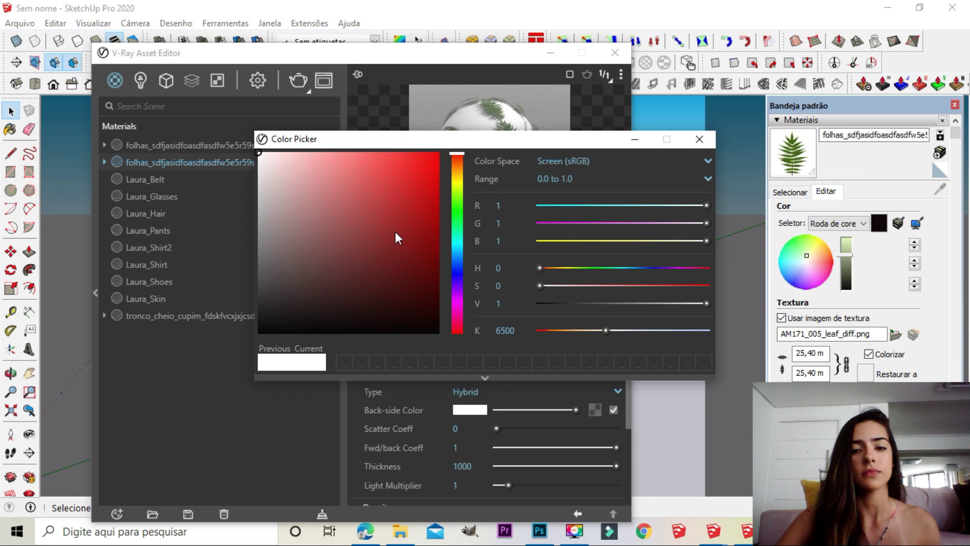
{"action": "left_click_drag", "start_coordinate": [457, 154], "coordinate": [456, 185]}
{"action": "mouse_move", "coordinate": [278, 165]}
{"action": "left_mouse_down"}
{"action": "mouse_move", "coordinate": [373, 182]}
{"action": "mouse_move", "coordinate": [362, 179]}
{"action": "left_mouse_up"}
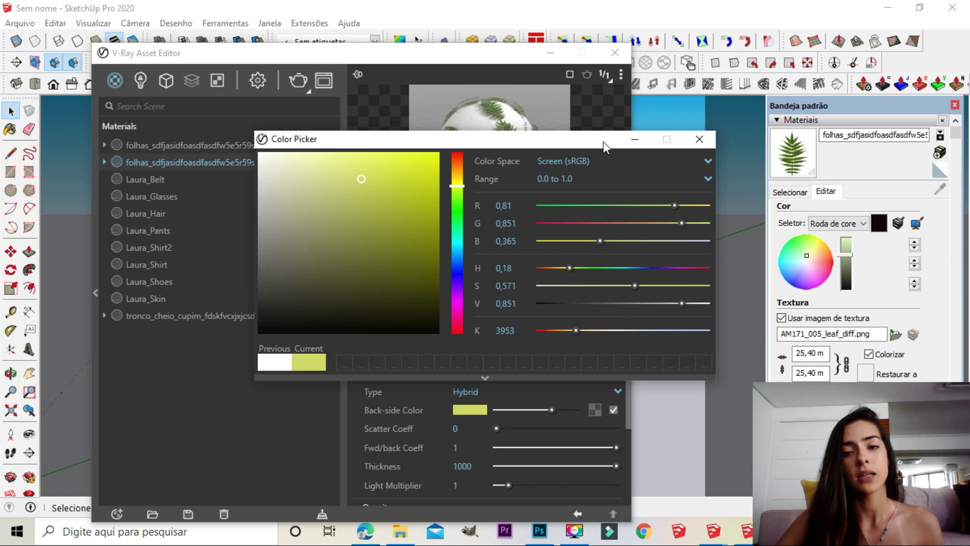
{"action": "left_click", "coordinate": [634, 138]}
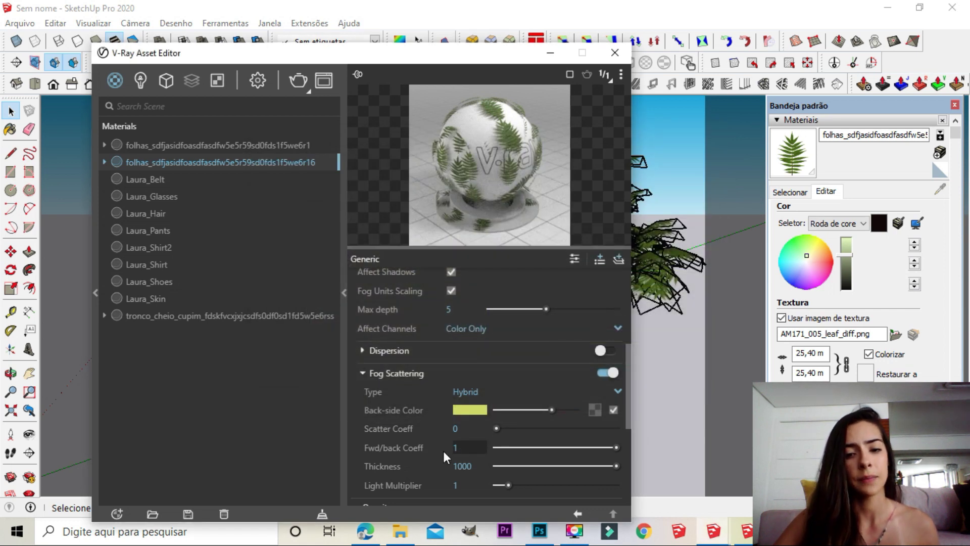
{"action": "left_click", "coordinate": [363, 374]}
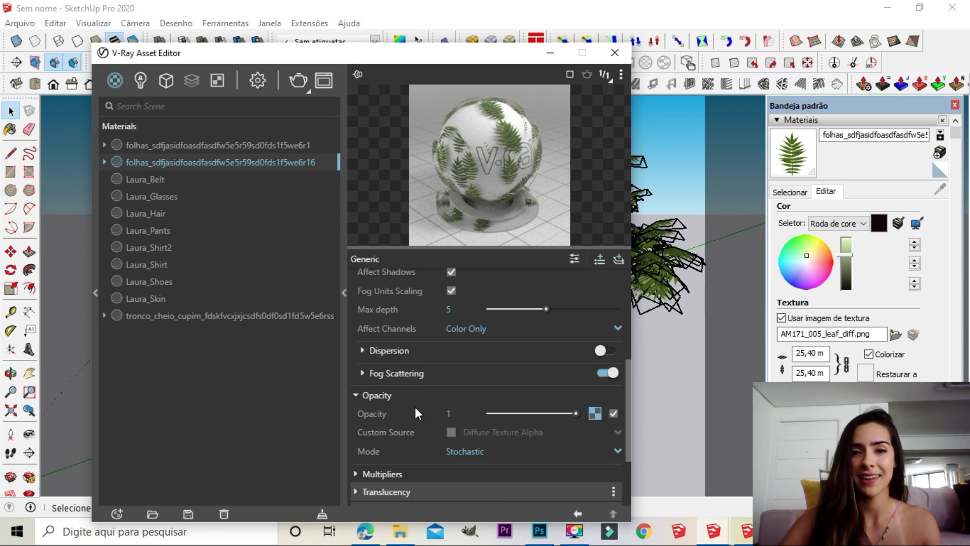
- Render the tree and examine the leaves' edges and shading both up close and in the whole image
{"action": "left_click", "coordinate": [299, 79]}
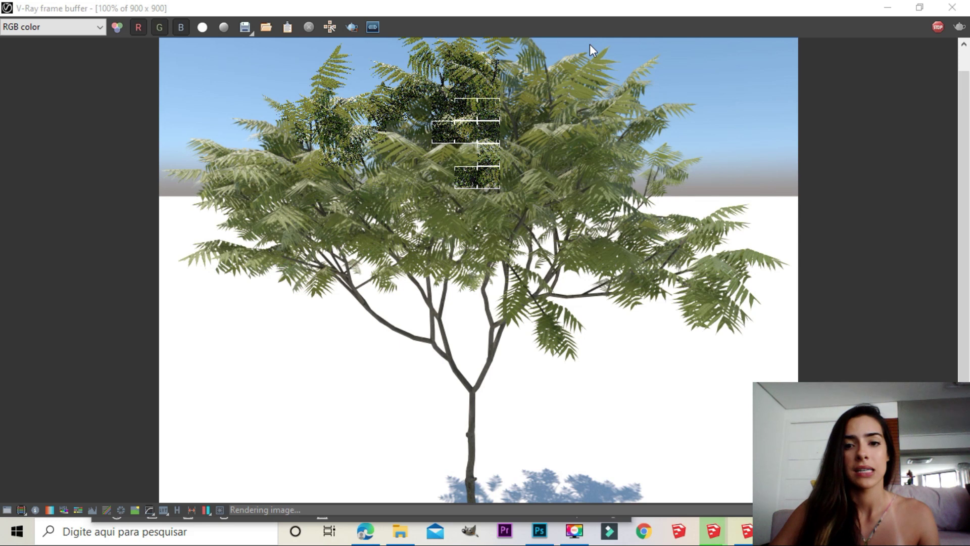
{"action": "scroll", "coordinate": [587, 95], "scroll_direction": "up", "scroll_amount": 2}
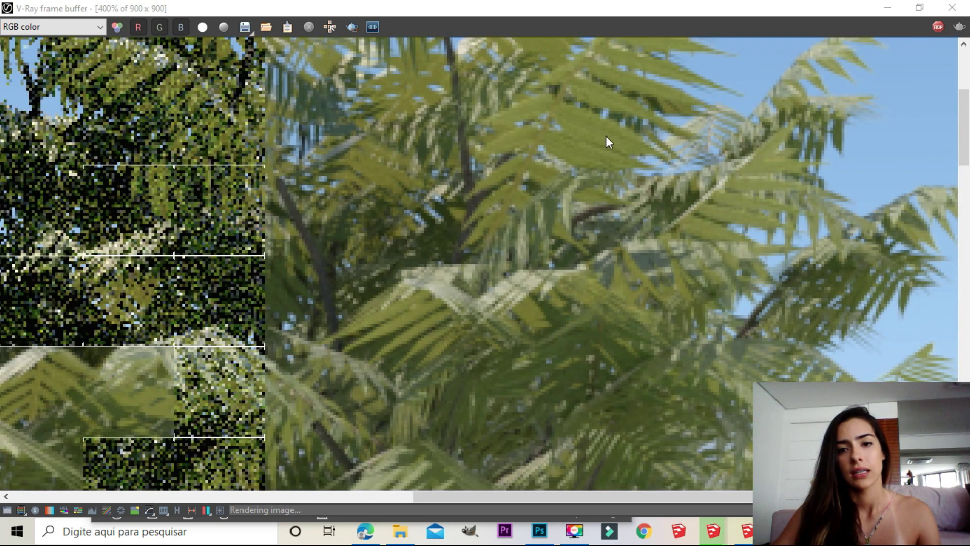
{"action": "scroll", "coordinate": [589, 138], "scroll_direction": "down", "scroll_amount": 2}
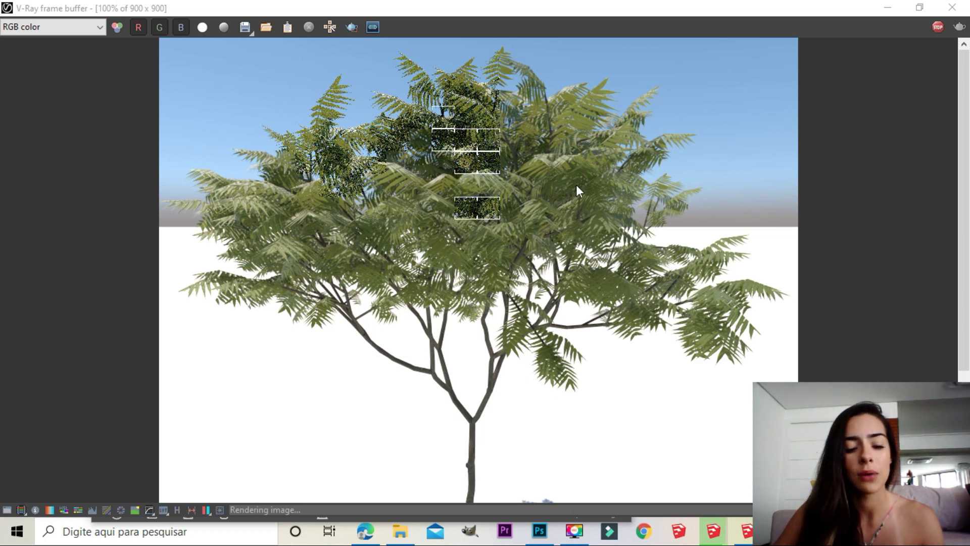
{"action": "scroll", "coordinate": [587, 186], "scroll_direction": "up", "scroll_amount": 2}
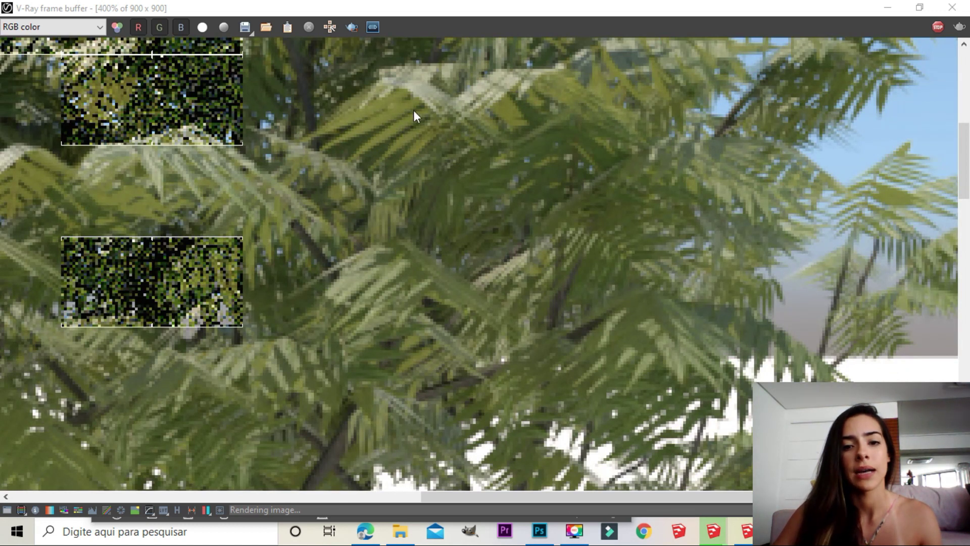
{"action": "scroll", "coordinate": [487, 241], "scroll_direction": "down", "scroll_amount": 3}
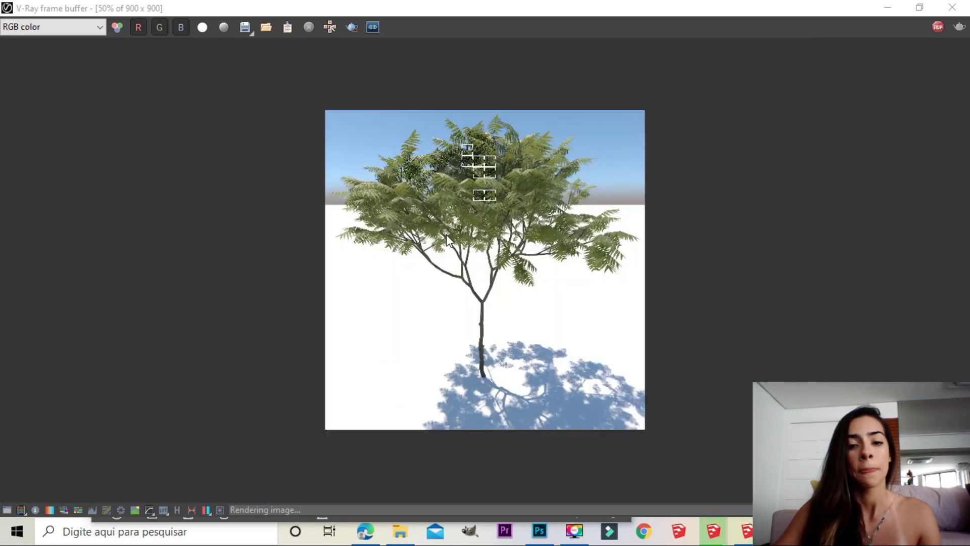
{"action": "scroll", "coordinate": [526, 226], "scroll_direction": "up", "scroll_amount": 1}
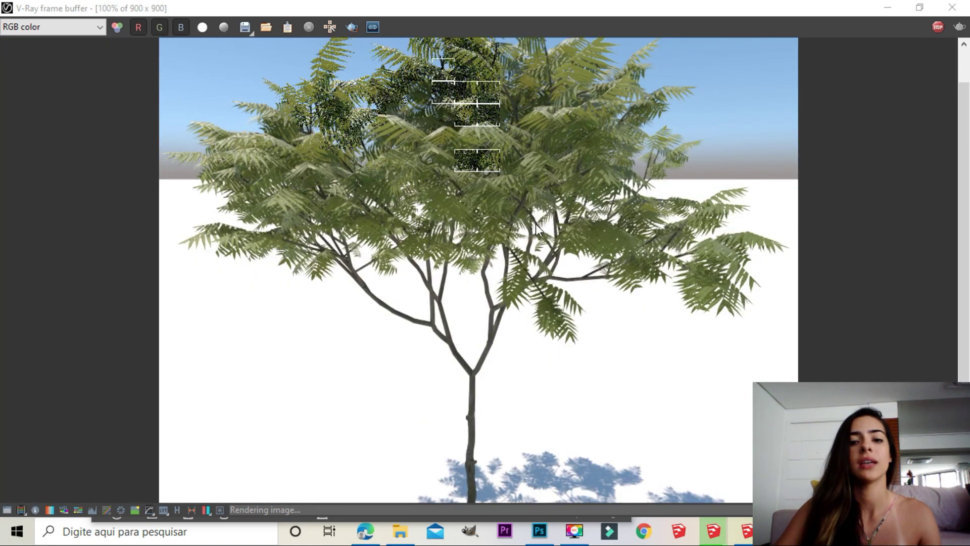
{"action": "scroll", "coordinate": [537, 228], "scroll_direction": "down", "scroll_amount": 1}
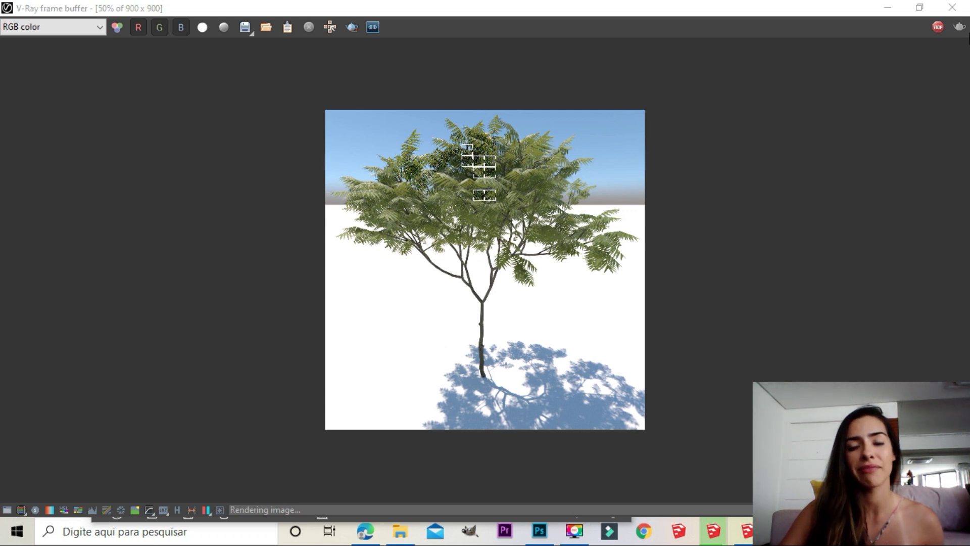
- Stop the render and put away the frame buffer and Asset Editor windows to return to the tree model
{"action": "left_click", "coordinate": [936, 29]}
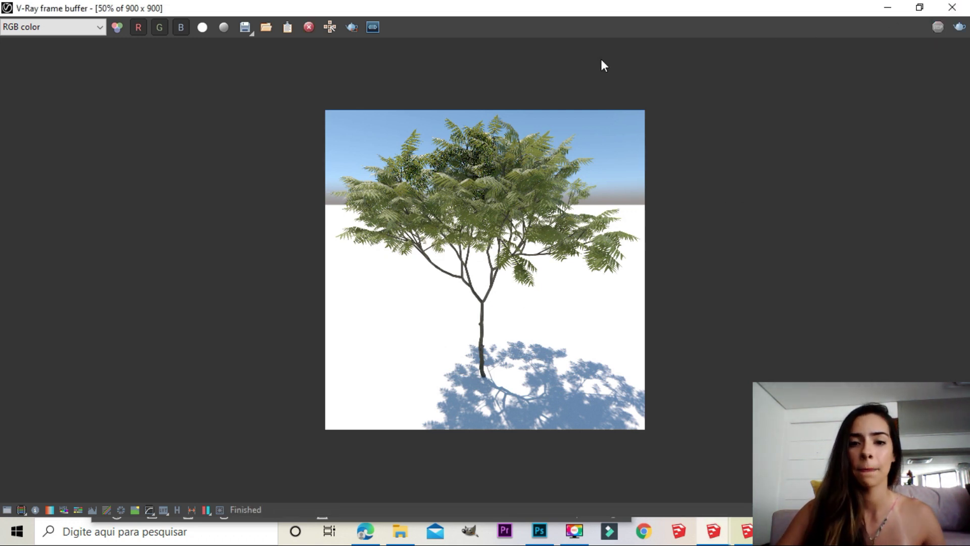
{"action": "left_click", "coordinate": [953, 7]}
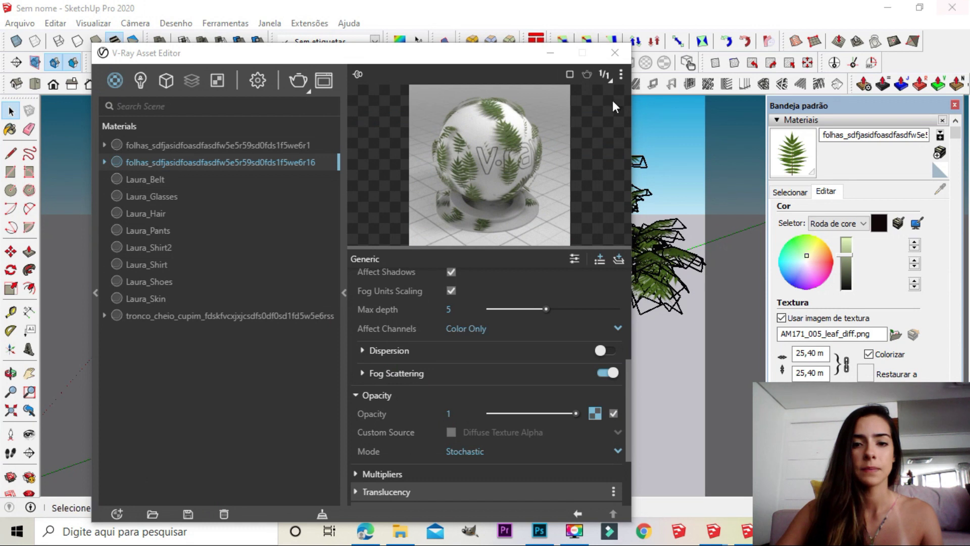
{"action": "left_click", "coordinate": [550, 52]}
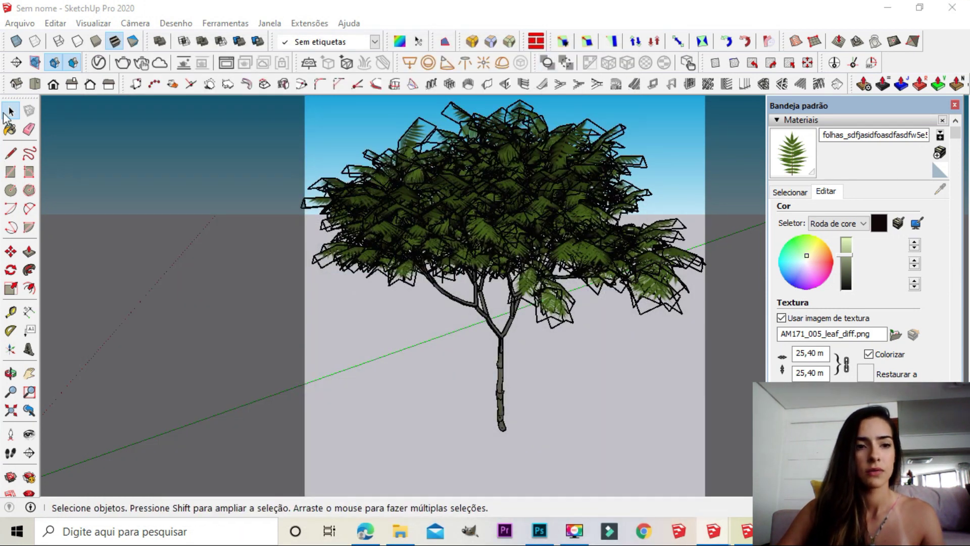
- Sample the material of the tree trunk and open its texture image AM171_005_trunk_diff.jpg in the external image viewer
{"action": "left_click", "coordinate": [10, 129]}
{"action": "key", "text": "alt"}
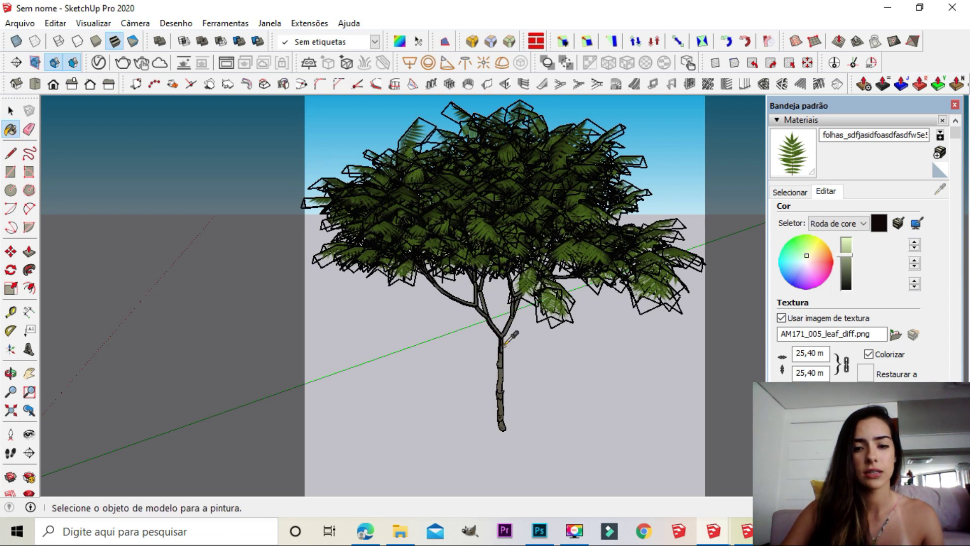
{"action": "left_click", "coordinate": [501, 362], "text": "alt"}
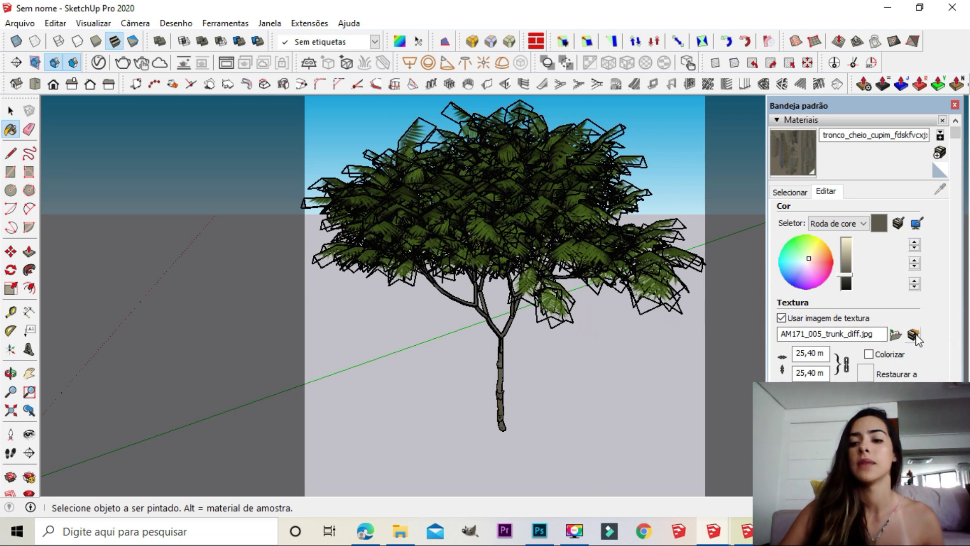
{"action": "left_click_drag", "start_coordinate": [792, 108], "coordinate": [258, 101]}
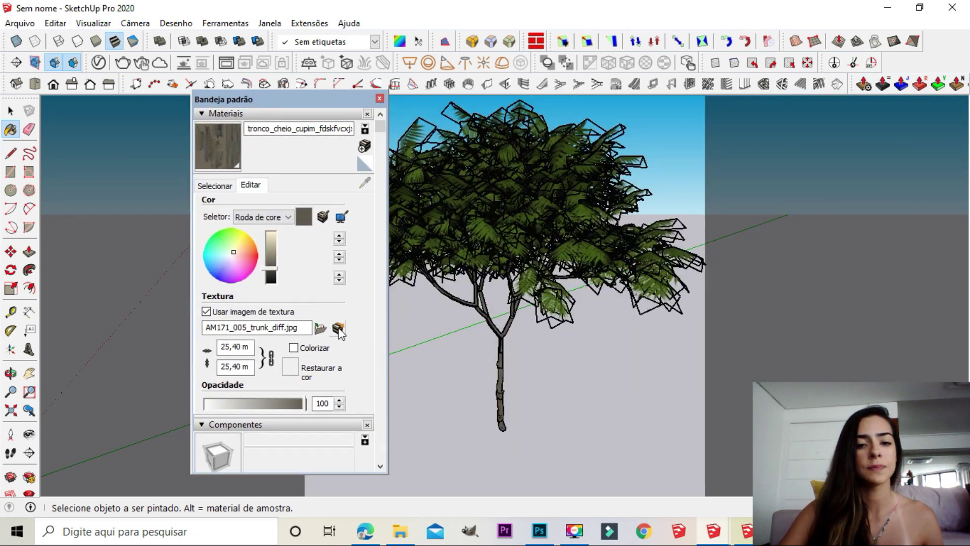
{"action": "left_click", "coordinate": [338, 329]}
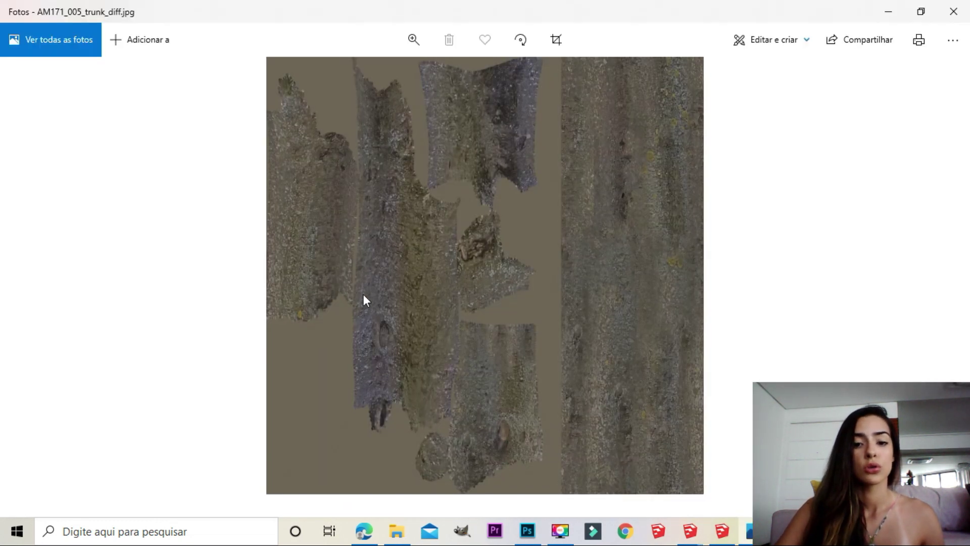
- Save a JPG copy of the trunk texture as AM171_005_trunk_diff in the VÍDEO VEGETAÇÃO EM PROXY folder and close the image
{"action": "right_click", "coordinate": [466, 195]}
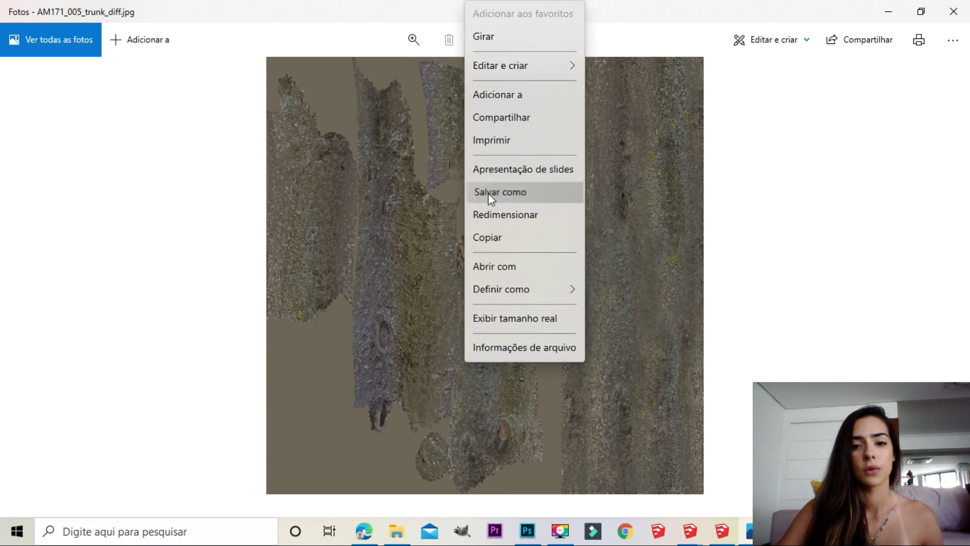
{"action": "left_click", "coordinate": [489, 193]}
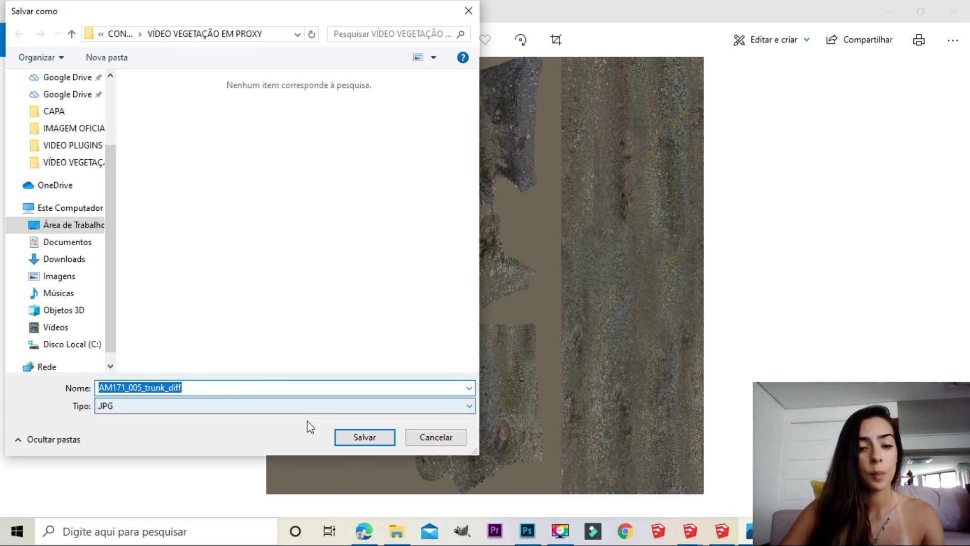
{"action": "left_click", "coordinate": [364, 438]}
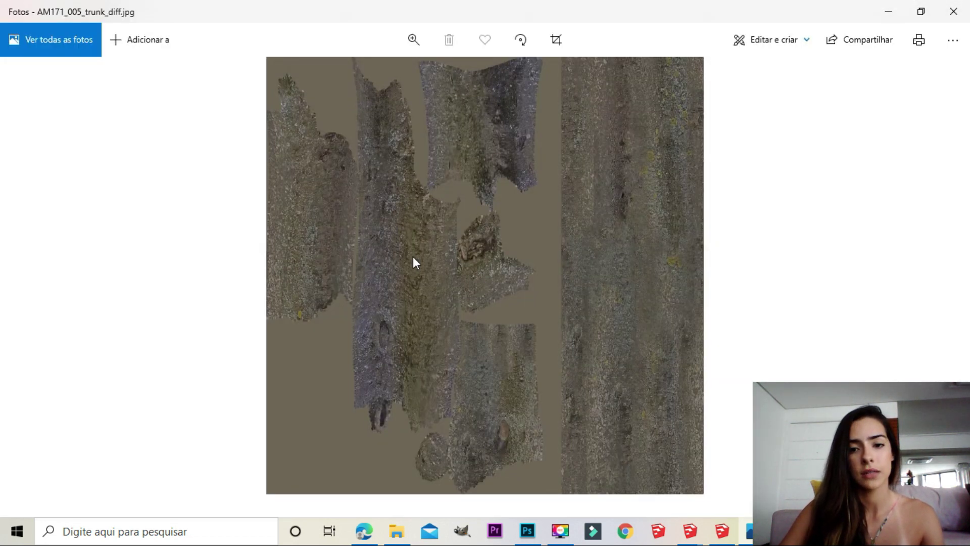
{"action": "left_click", "coordinate": [954, 11]}
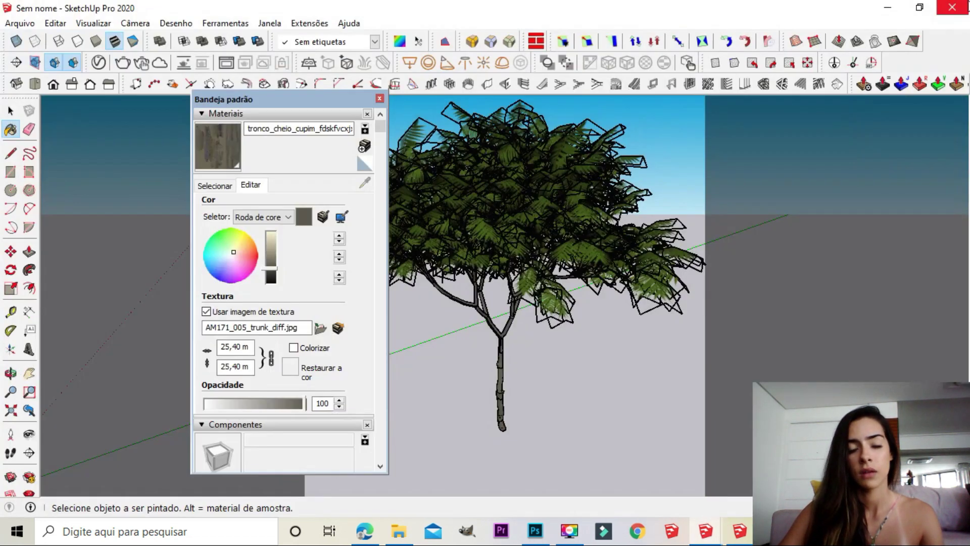
- Bring up the trunk material in the V-Ray Asset Editor and set its Reflection Color to full white
{"action": "left_click_drag", "start_coordinate": [335, 101], "coordinate": [910, 99]}
{"action": "left_click", "coordinate": [99, 62]}
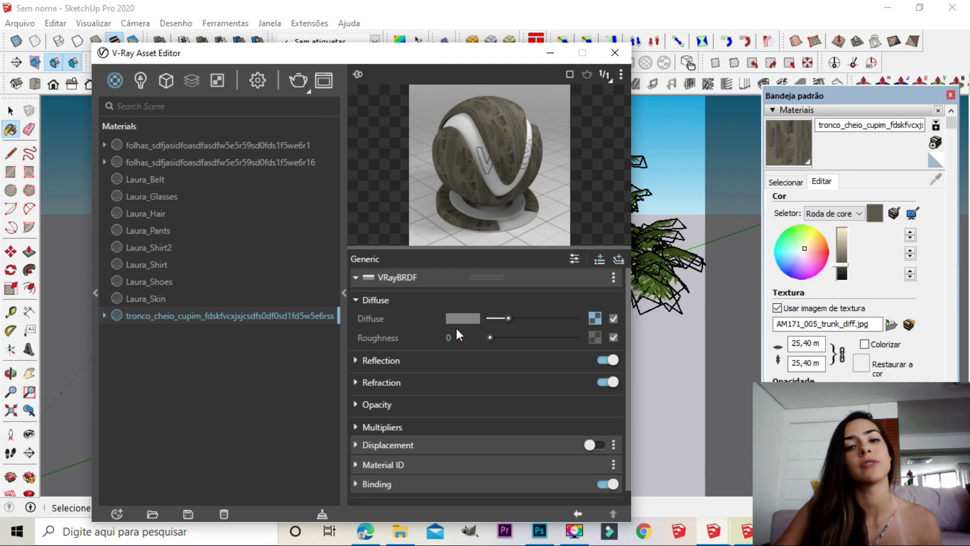
{"action": "left_click", "coordinate": [393, 362]}
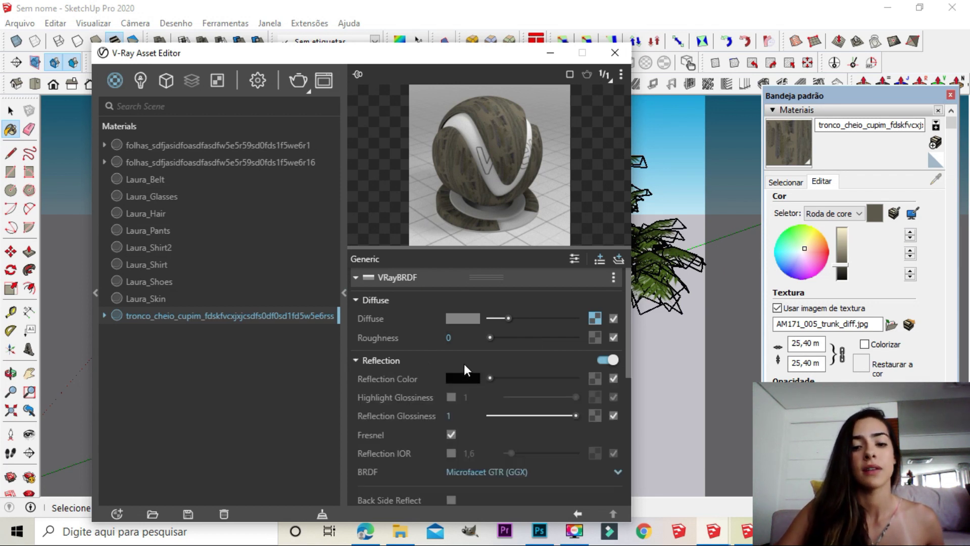
{"action": "left_click_drag", "start_coordinate": [490, 378], "coordinate": [576, 378]}
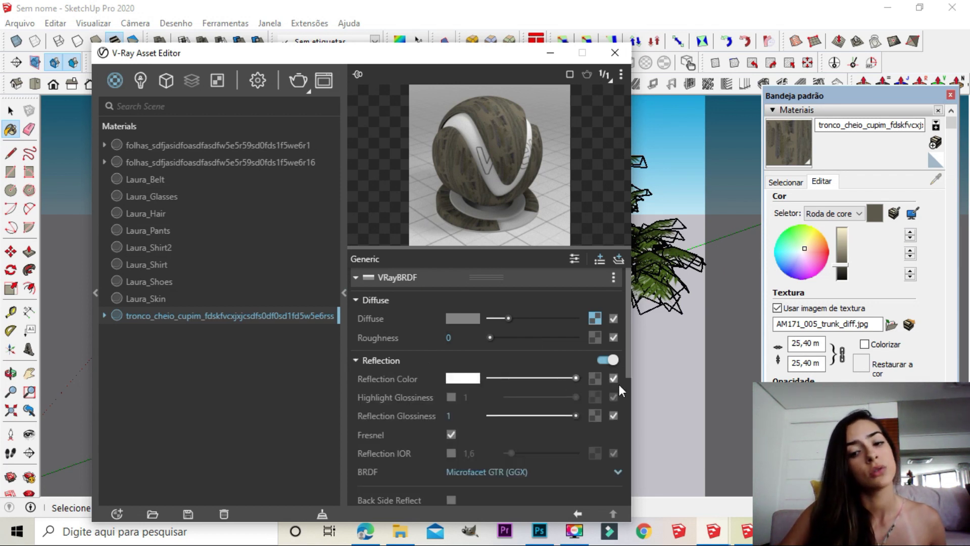
{"action": "left_click", "coordinate": [377, 300]}
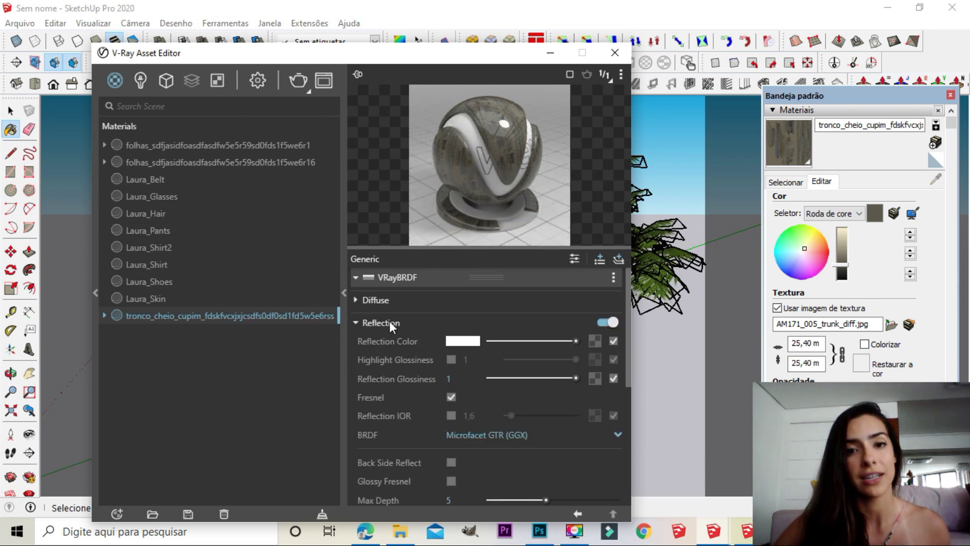
{"action": "left_click", "coordinate": [374, 302]}
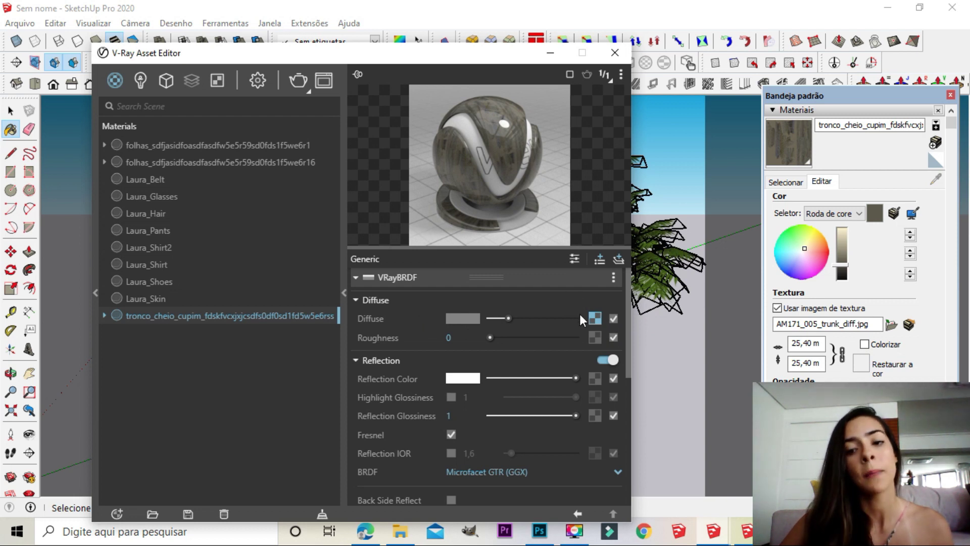
- Map the trunk's Reflection Glossiness with a copy of the Diffuse texture through a Color Correction, with Saturation -1 and Brightness 0,063
{"action": "right_click", "coordinate": [595, 318]}
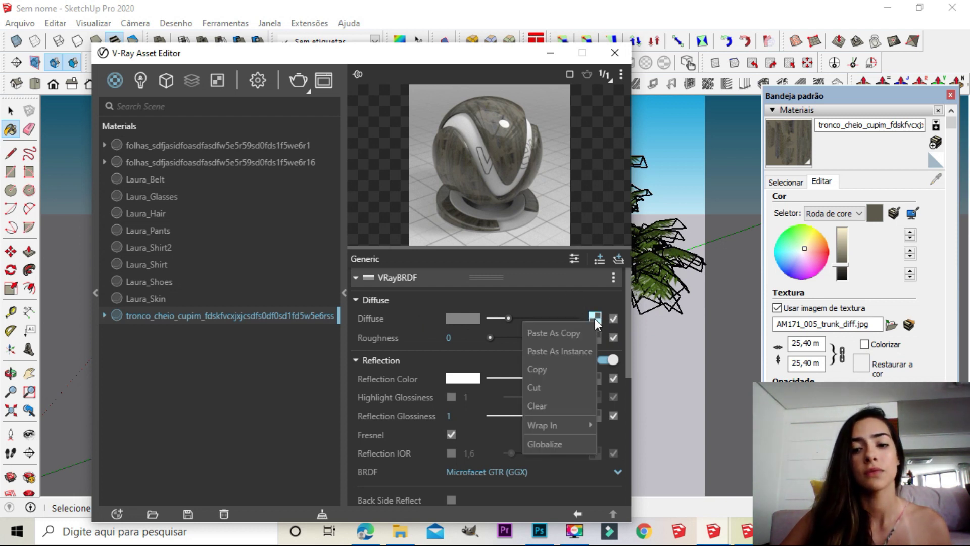
{"action": "left_click", "coordinate": [537, 370]}
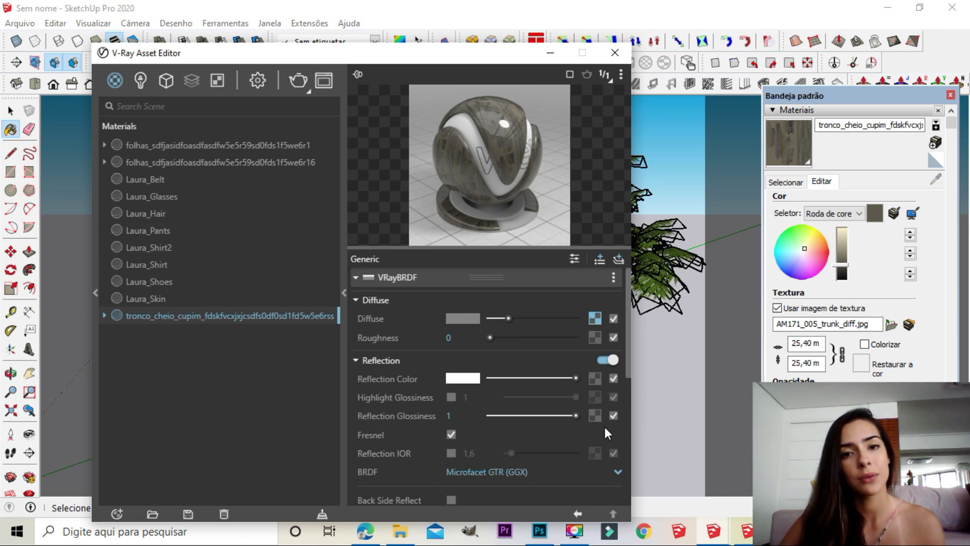
{"action": "left_click", "coordinate": [595, 416]}
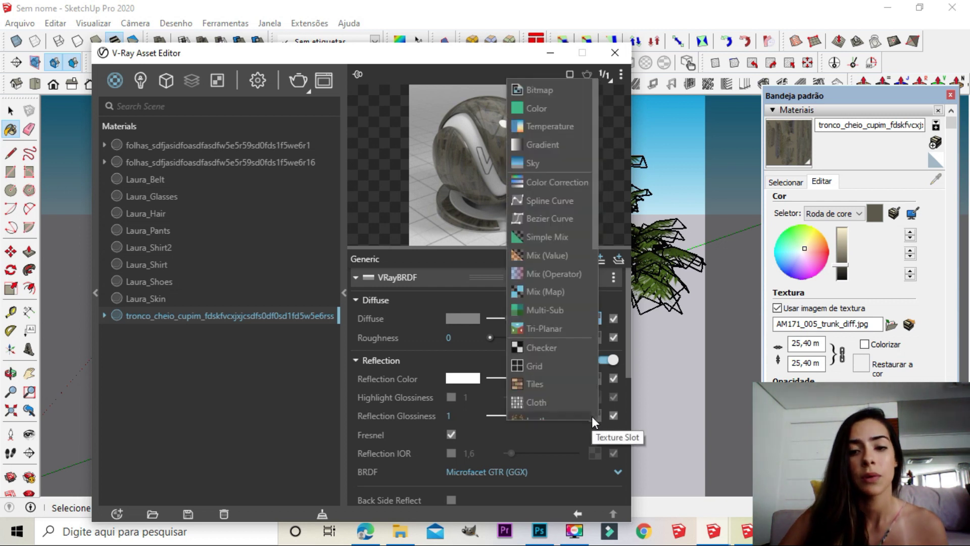
{"action": "key", "text": "Escape"}
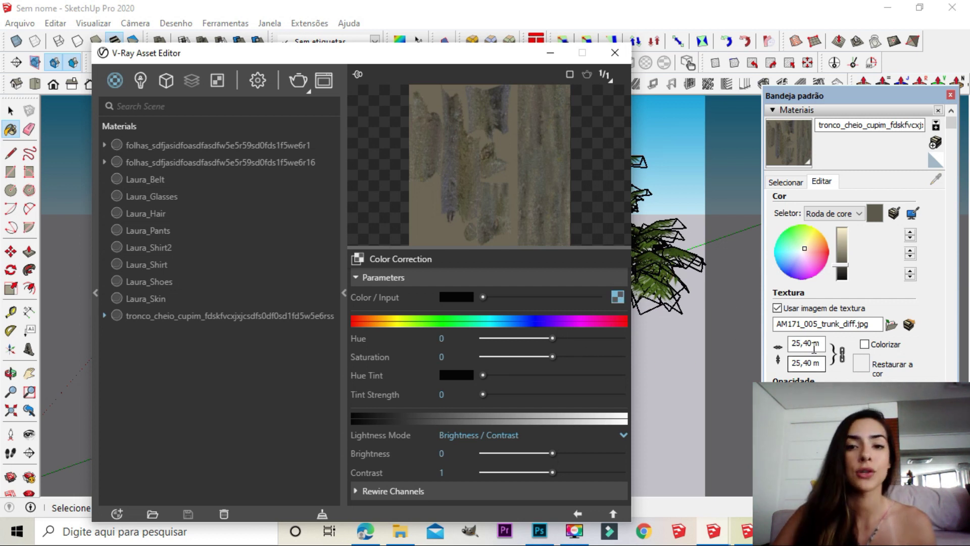
{"action": "left_click_drag", "start_coordinate": [552, 356], "coordinate": [433, 364]}
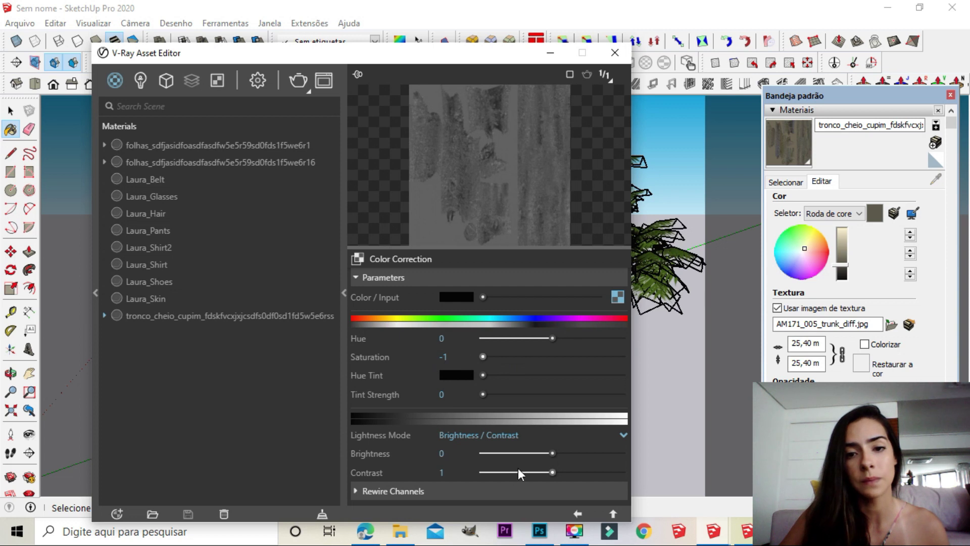
{"action": "left_click_drag", "start_coordinate": [553, 454], "coordinate": [559, 458]}
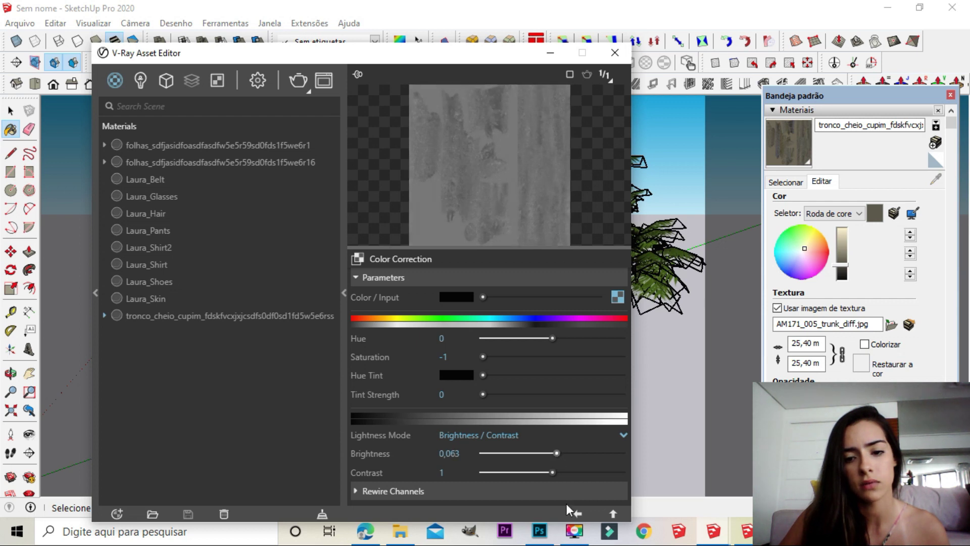
{"action": "left_click", "coordinate": [578, 513]}
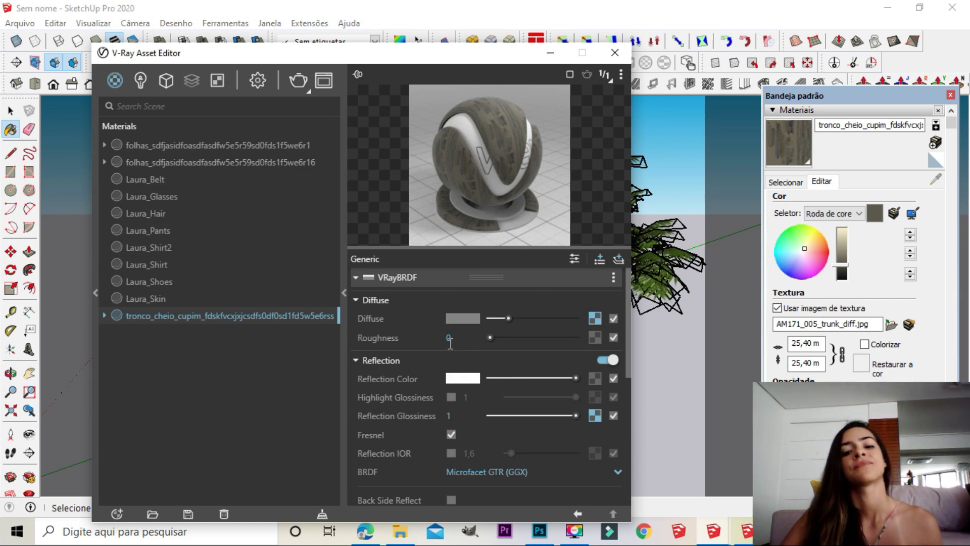
- Add a Bump attribute to the trunk material and paste the Diffuse texture as a copy into its Bump Map
{"action": "scroll", "coordinate": [450, 354], "scroll_direction": "down", "scroll_amount": 4}
{"action": "scroll", "coordinate": [435, 404], "scroll_direction": "up", "scroll_amount": 4}
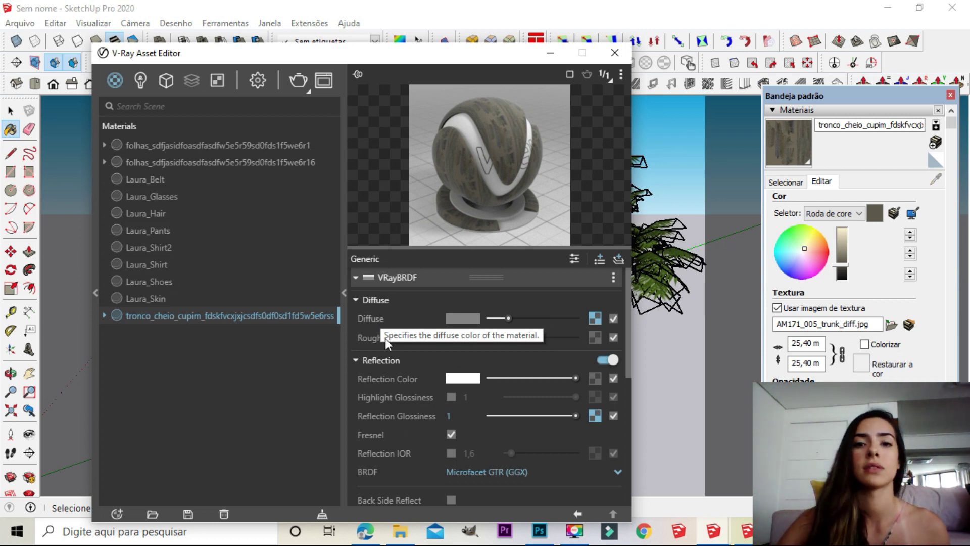
{"action": "right_click", "coordinate": [598, 322]}
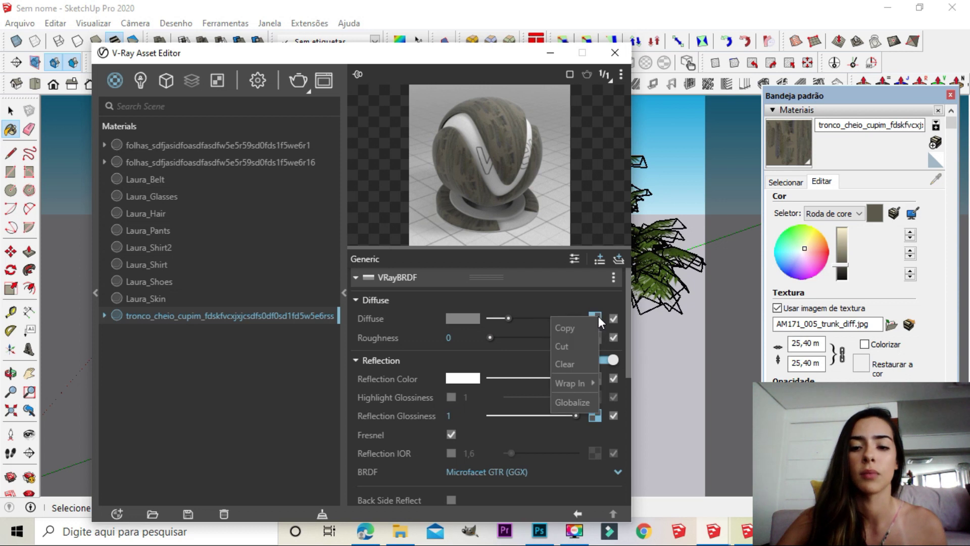
{"action": "left_click", "coordinate": [570, 331]}
{"action": "scroll", "coordinate": [460, 329], "scroll_direction": "down", "scroll_amount": 6}
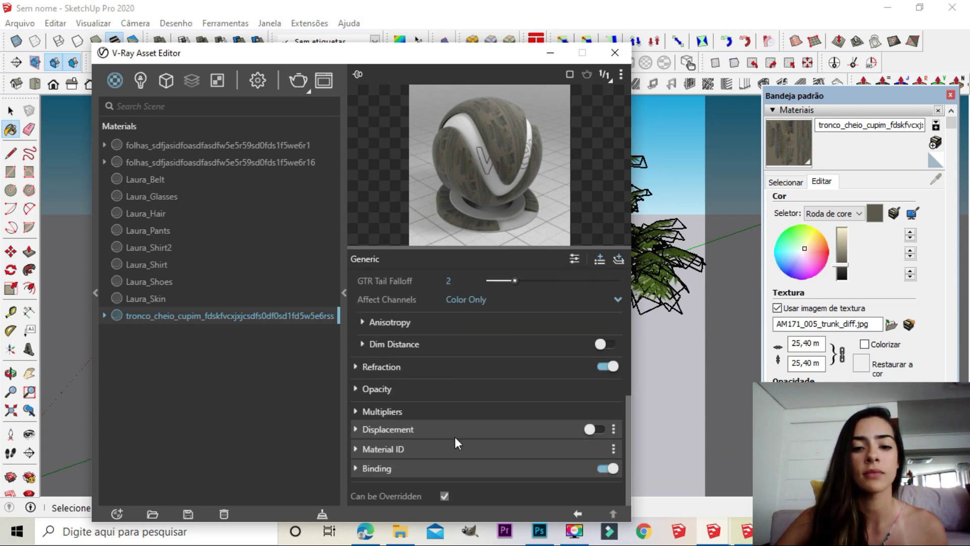
{"action": "left_click", "coordinate": [599, 259]}
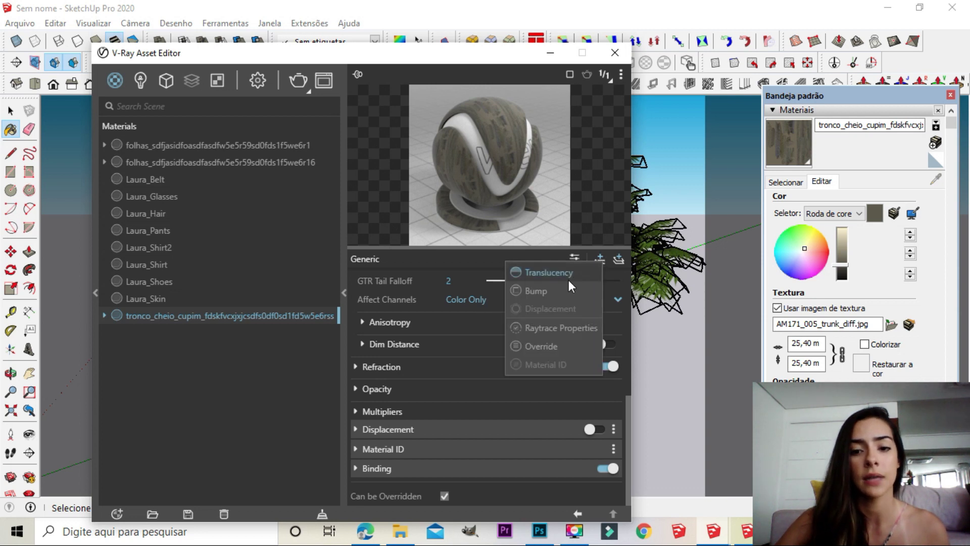
{"action": "left_click", "coordinate": [531, 289]}
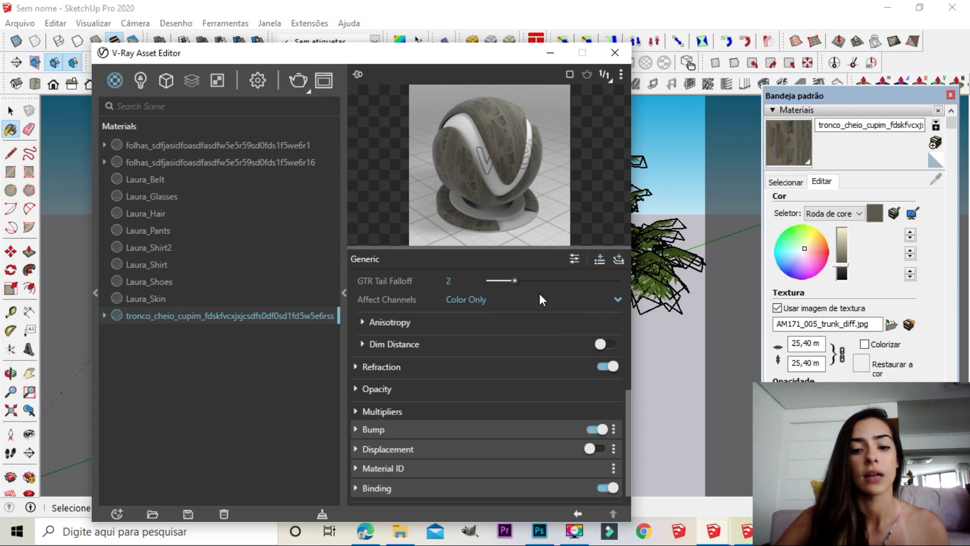
{"action": "left_click", "coordinate": [355, 429]}
{"action": "scroll", "coordinate": [556, 448], "scroll_direction": "down", "scroll_amount": 2}
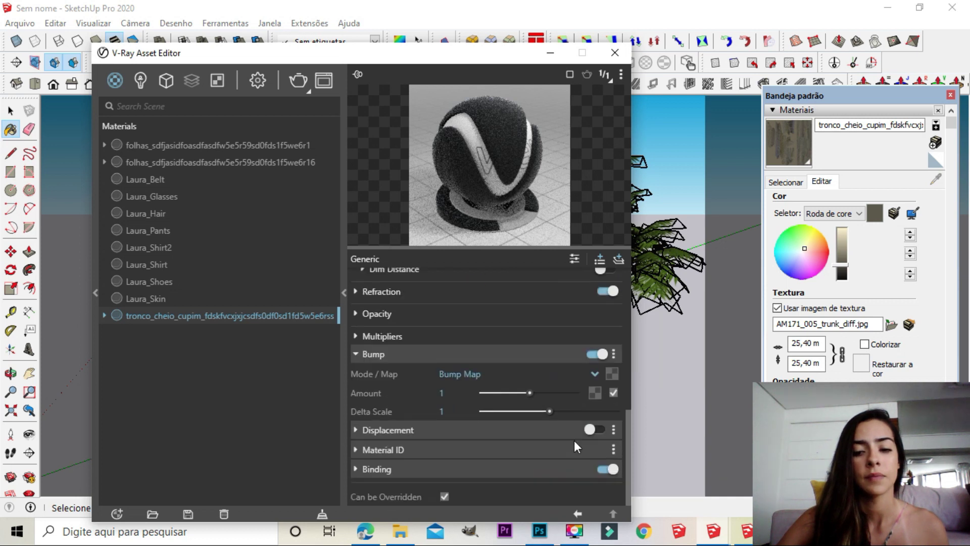
{"action": "right_click", "coordinate": [612, 375]}
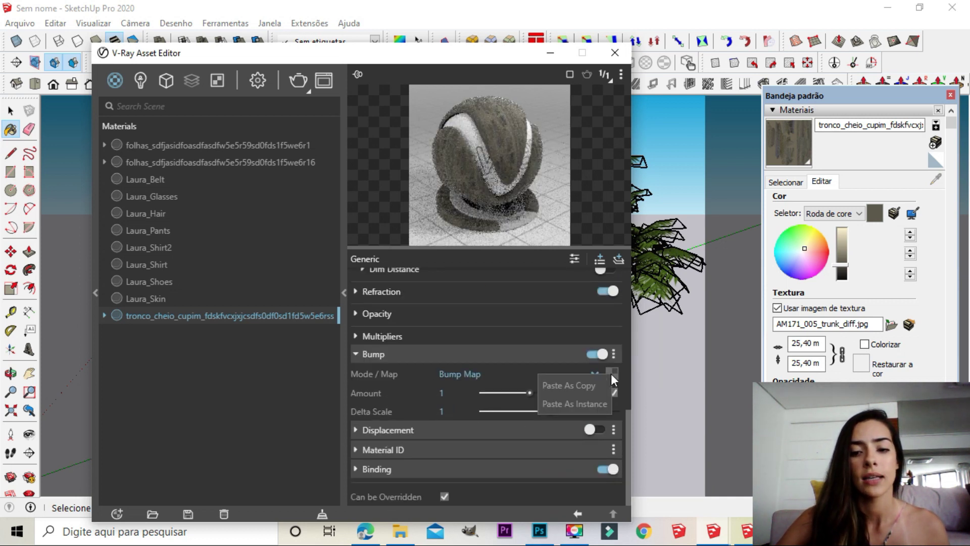
{"action": "left_click", "coordinate": [570, 386]}
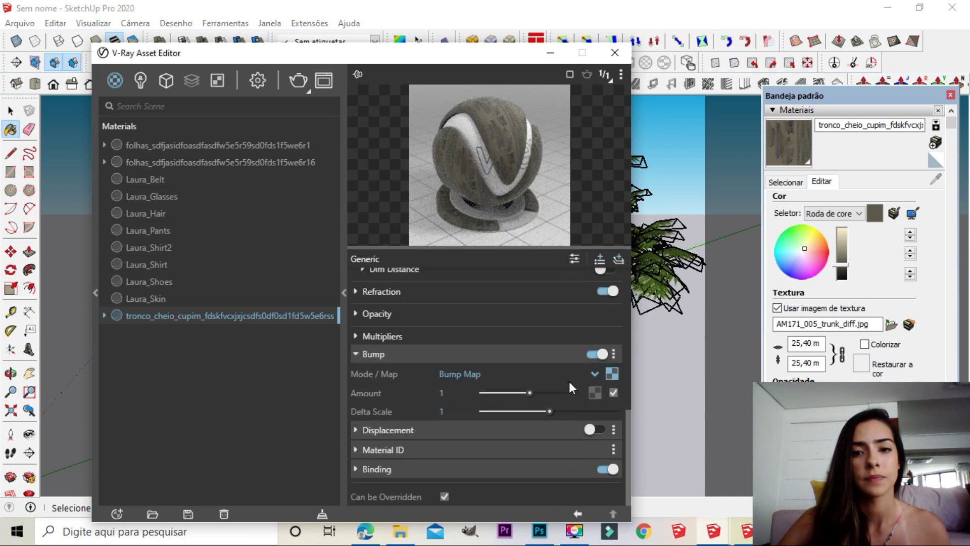
- Wrap the trunk's bump texture in a Color Correction, setting Saturation to -1 and Brightness to 0,125
{"action": "left_click", "coordinate": [613, 376]}
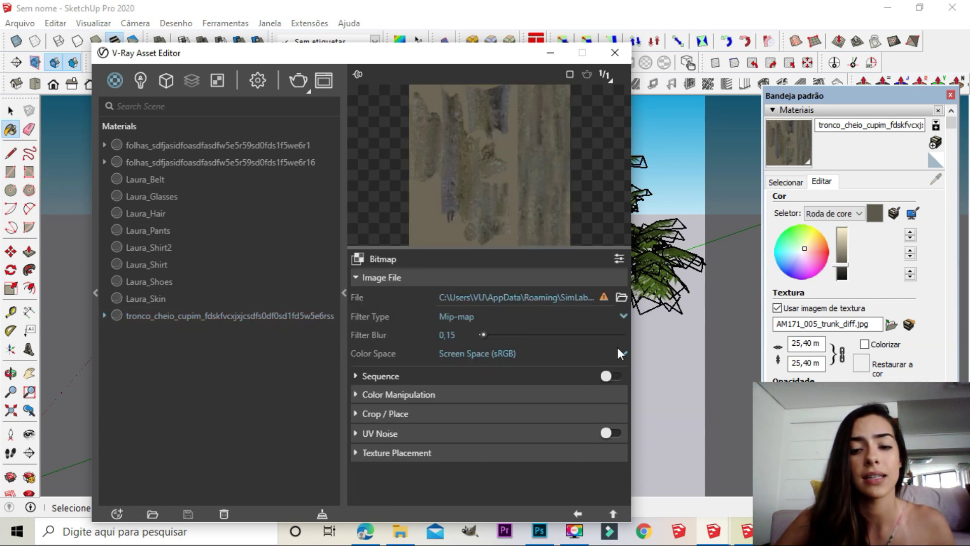
{"action": "left_click", "coordinate": [577, 513]}
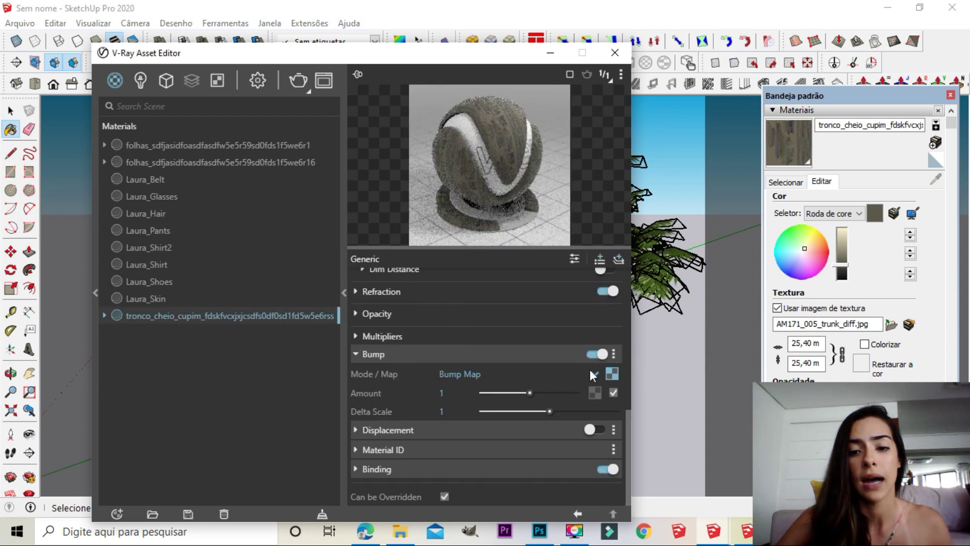
{"action": "right_click", "coordinate": [612, 374]}
{"action": "mouse_move", "coordinate": [561, 477]}
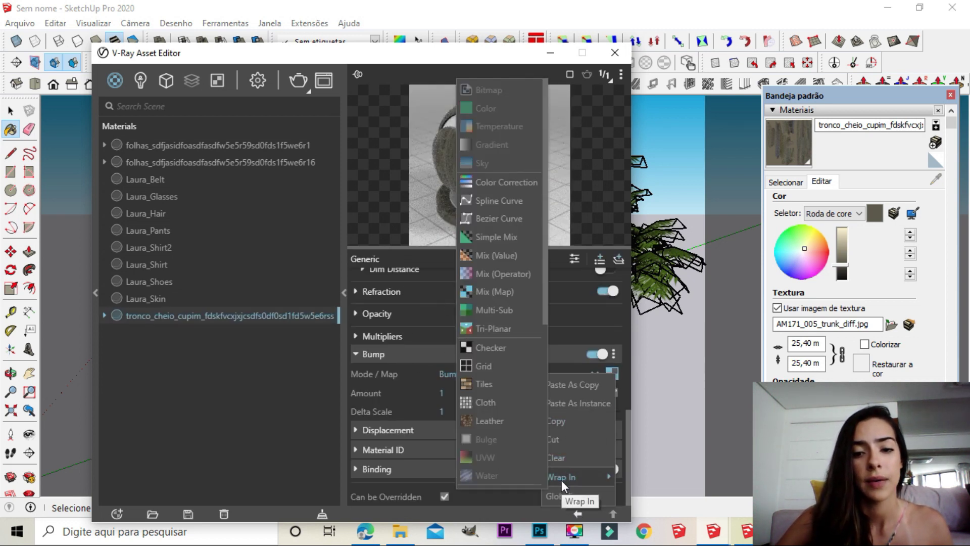
{"action": "left_click", "coordinate": [503, 182]}
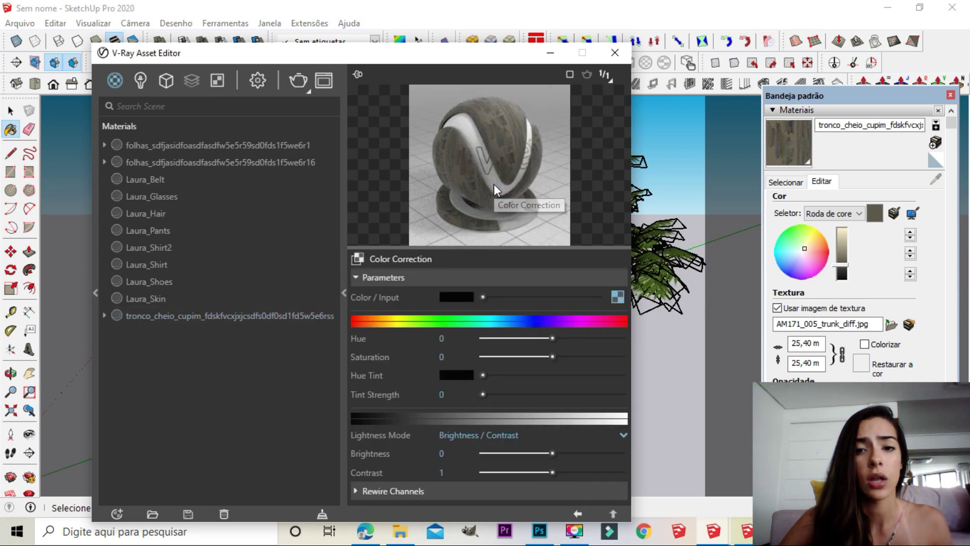
{"action": "left_click_drag", "start_coordinate": [555, 358], "coordinate": [476, 354]}
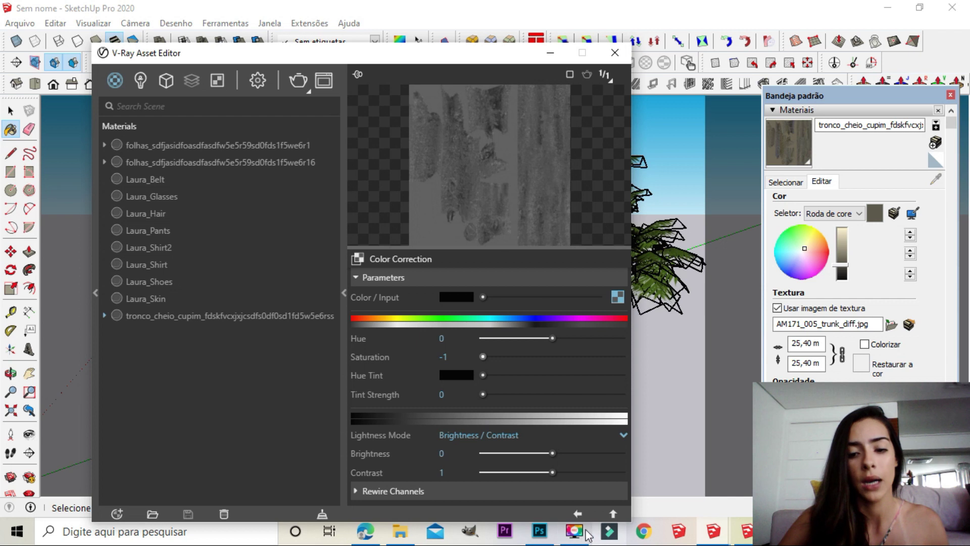
{"action": "left_click_drag", "start_coordinate": [553, 453], "coordinate": [561, 455]}
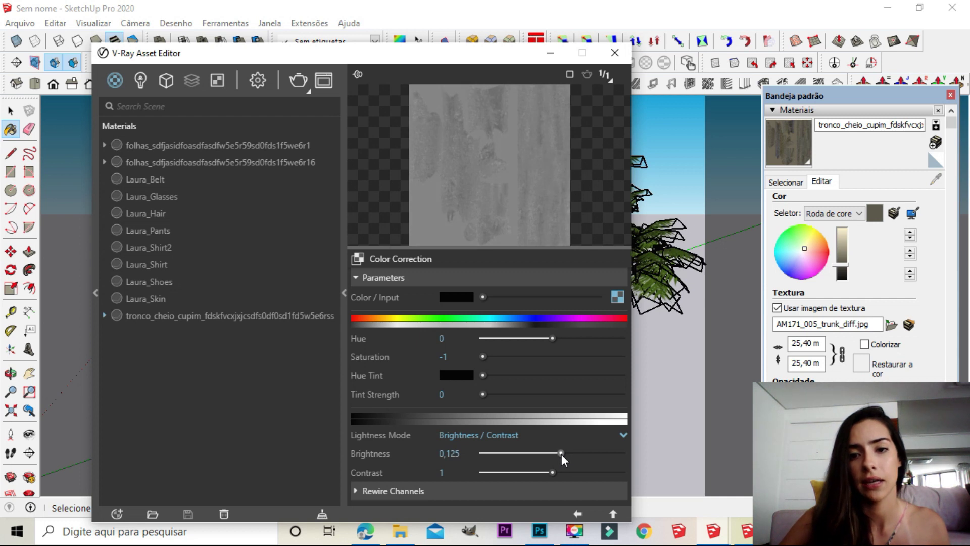
{"action": "left_click", "coordinate": [578, 513]}
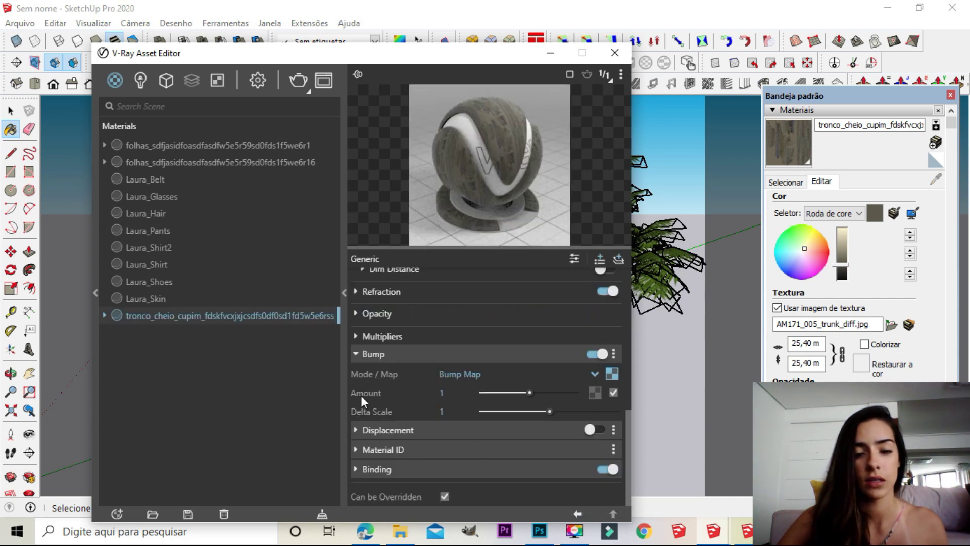
- Lower the trunk material's Bump Amount and inspect the rendered tree's leaves and trunk up close
{"action": "left_click", "coordinate": [454, 394]}
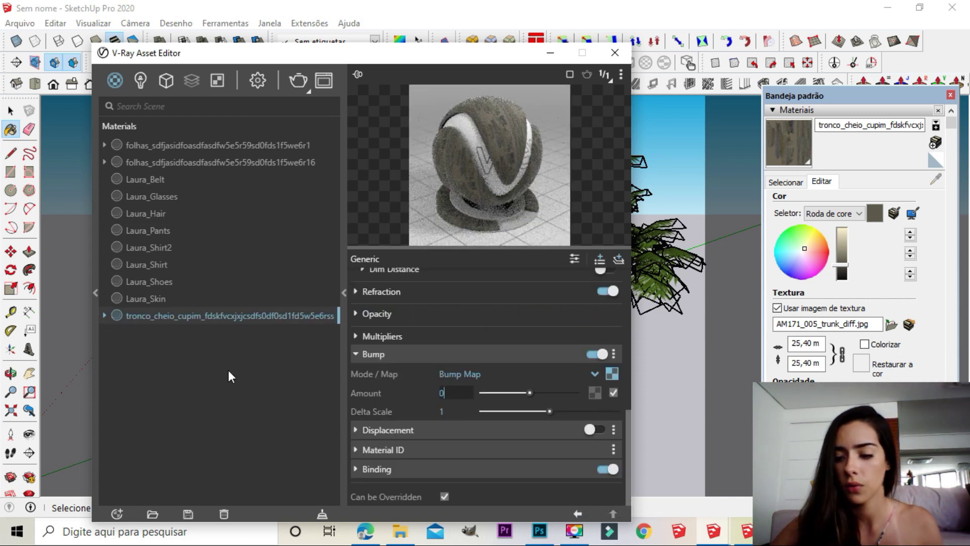
{"action": "key", "text": "Return"}
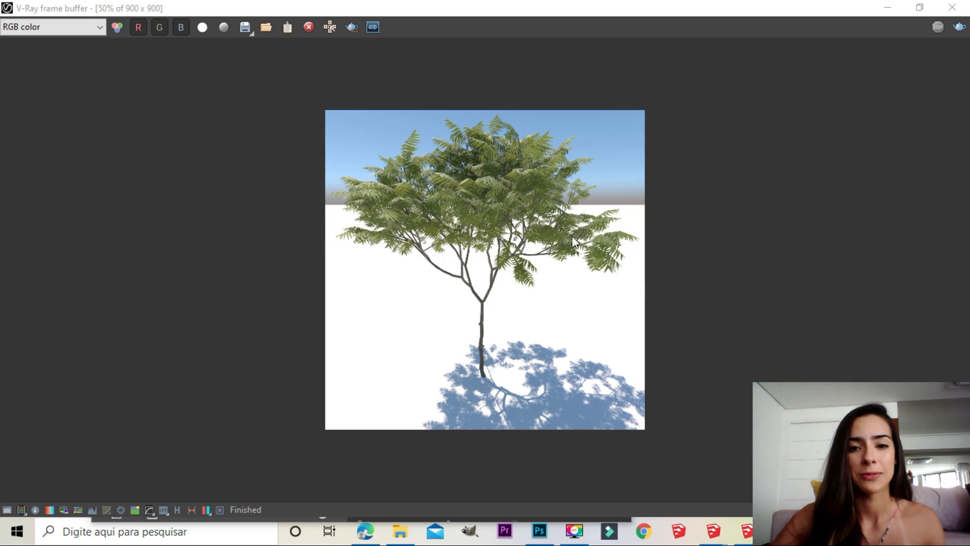
{"action": "scroll", "coordinate": [471, 191], "scroll_direction": "up", "scroll_amount": 2}
{"action": "scroll", "coordinate": [522, 304], "scroll_direction": "down", "scroll_amount": 1}
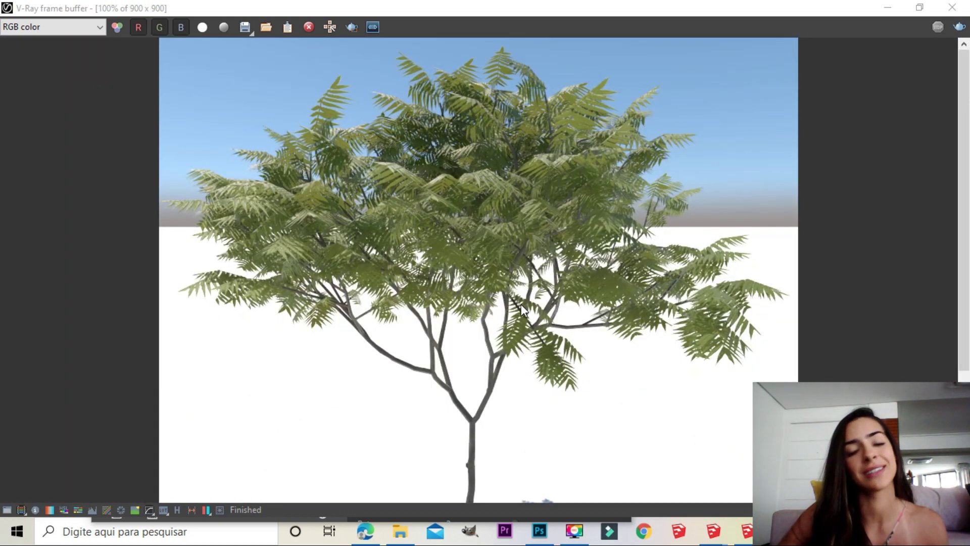
{"action": "scroll", "coordinate": [511, 329], "scroll_direction": "down", "scroll_amount": 2}
{"action": "scroll", "coordinate": [509, 335], "scroll_direction": "up", "scroll_amount": 2}
{"action": "scroll", "coordinate": [509, 341], "scroll_direction": "down", "scroll_amount": 1}
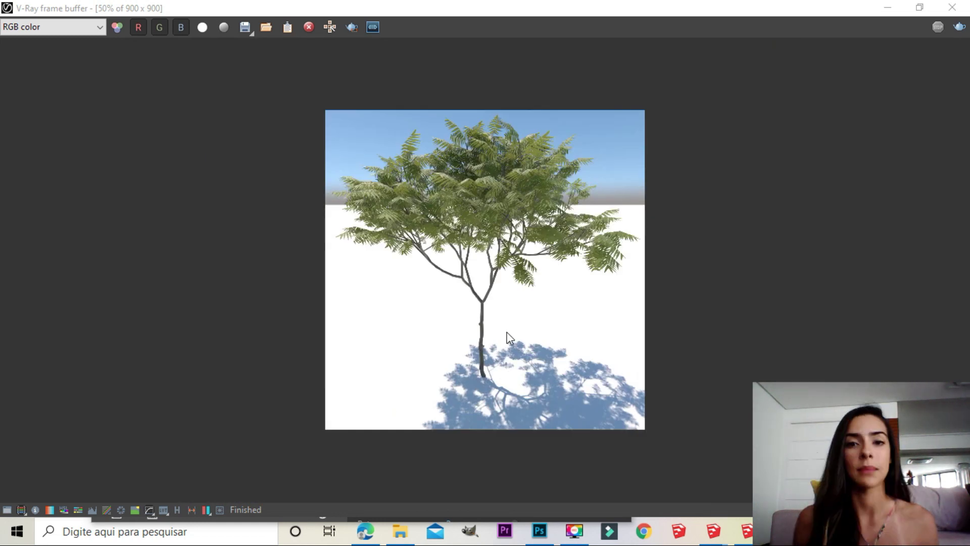
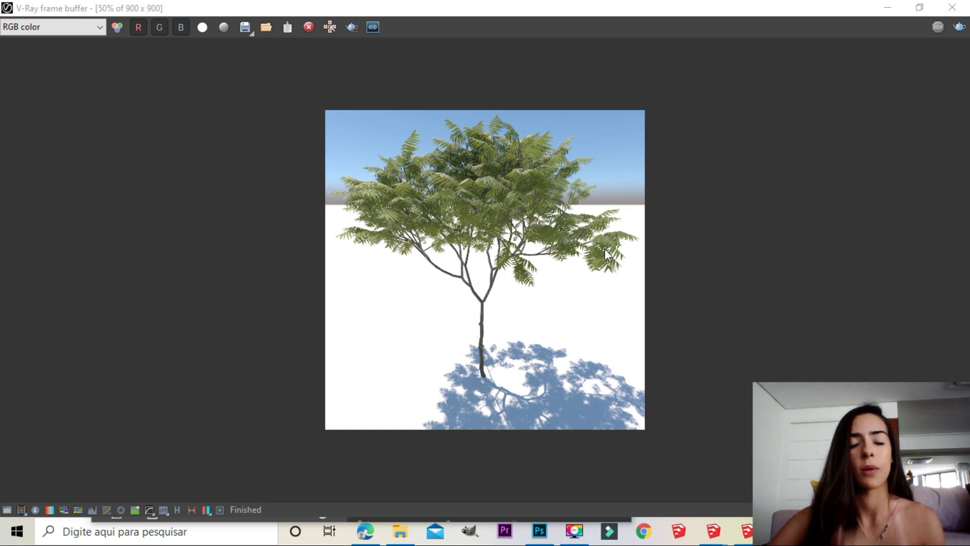
- Put the render away, select the tree group in the model and start a V-Ray proxy export of it
{"action": "left_click", "coordinate": [887, 7]}
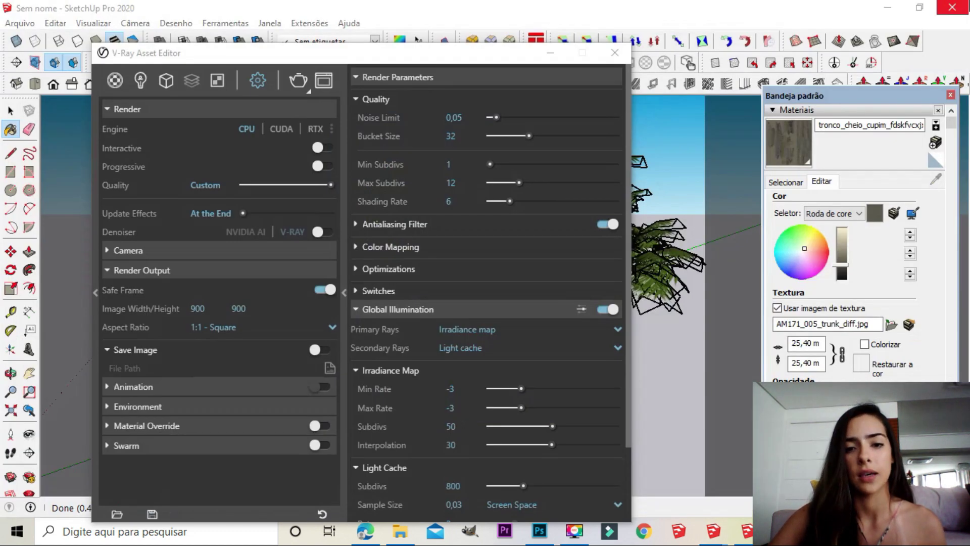
{"action": "key", "text": "space"}
{"action": "left_click", "coordinate": [505, 192]}
{"action": "middle_click_drag", "start_coordinate": [505, 192], "coordinate": [462, 188]}
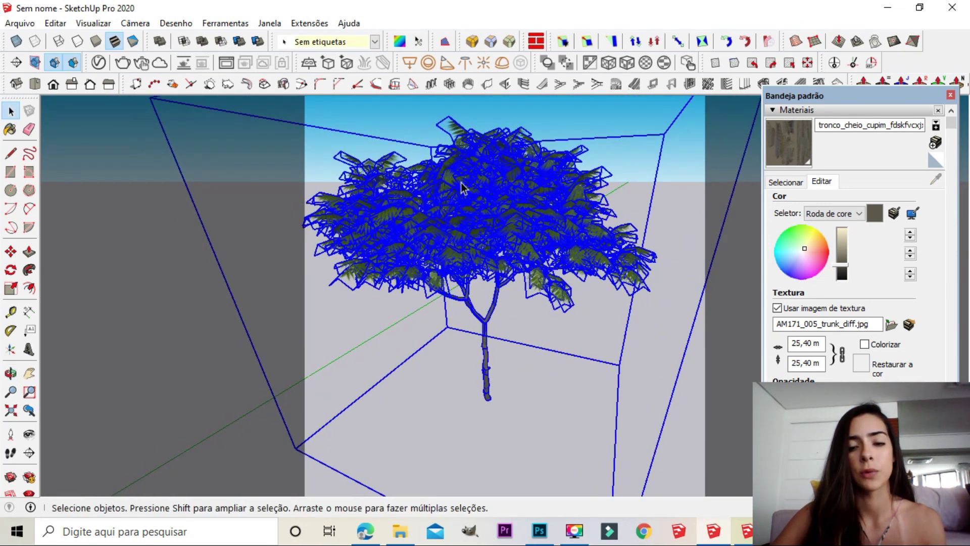
{"action": "middle_click_drag", "start_coordinate": [470, 268], "coordinate": [528, 302]}
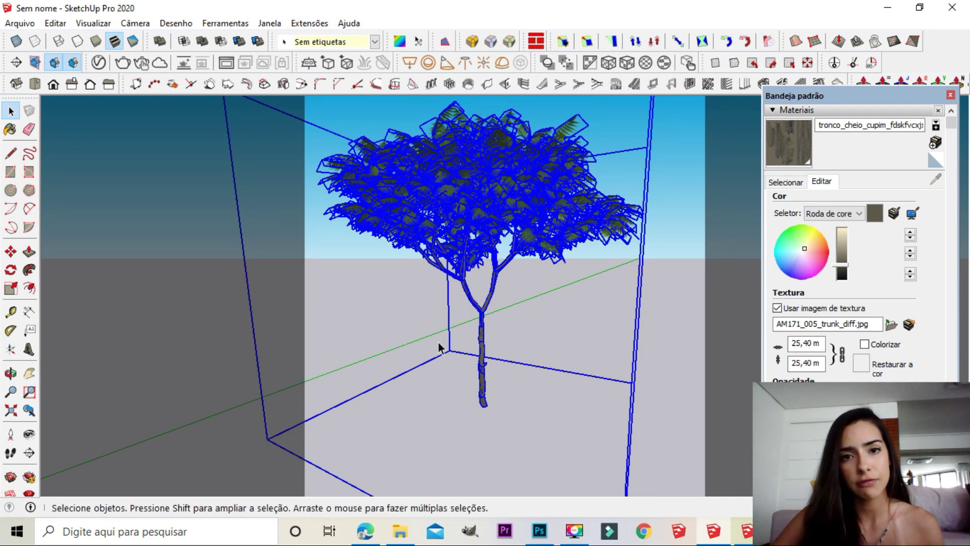
{"action": "left_click", "coordinate": [329, 63]}
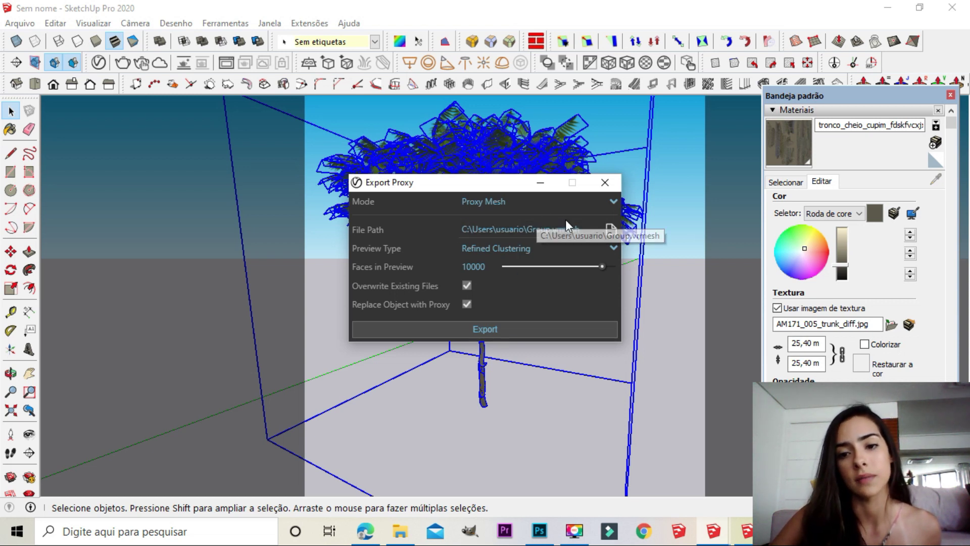
- For the proxy's file path, create and open a folder named VEGETAÇÃO PROXY CONFIGURADA inside VÍDEO VEGETAÇÃO EM PROXY
{"action": "left_click", "coordinate": [611, 229]}
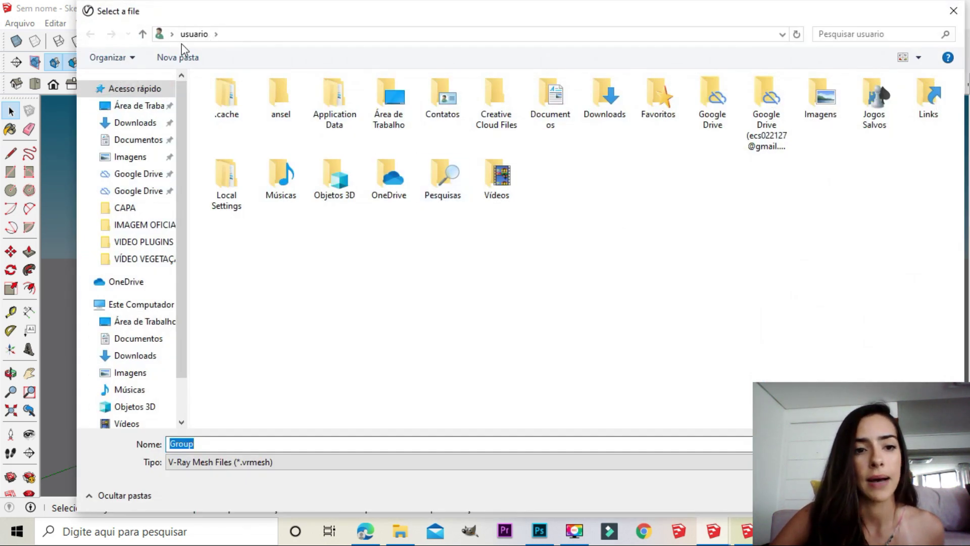
{"action": "left_click", "coordinate": [152, 259]}
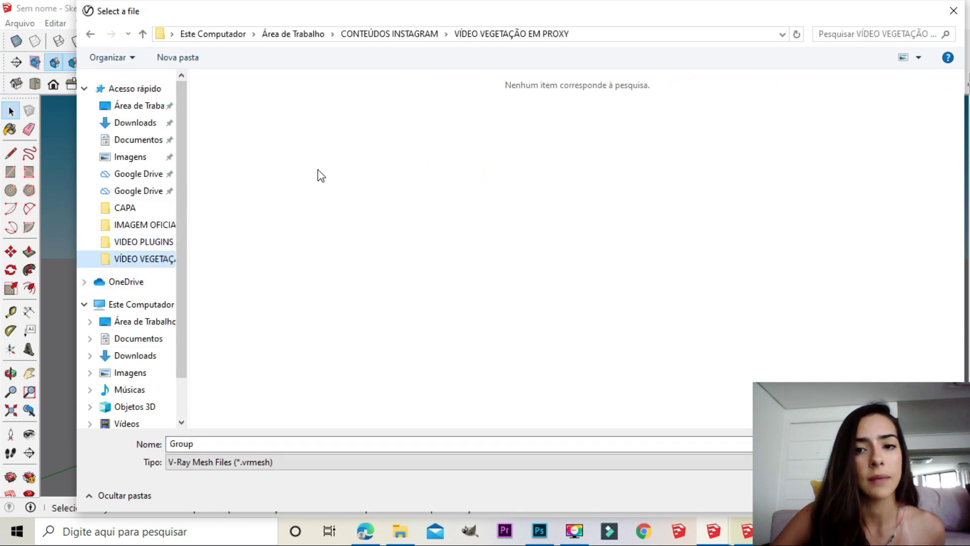
{"action": "right_click", "coordinate": [377, 156]}
{"action": "mouse_move", "coordinate": [410, 306]}
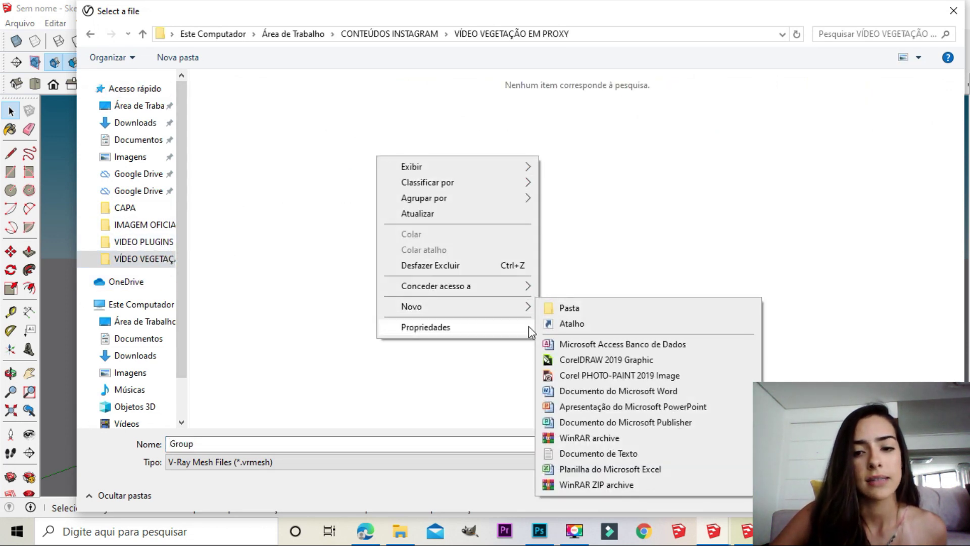
{"action": "left_click", "coordinate": [569, 308]}
{"action": "type", "text": "VEGETA~]A"}
{"action": "key", "text": "BackSpace"}
{"action": "key", "text": "BackSpace"}
{"action": "key", "text": "BackSpace"}
{"action": "type", "text": "ÇÃO PROXY CONF"}
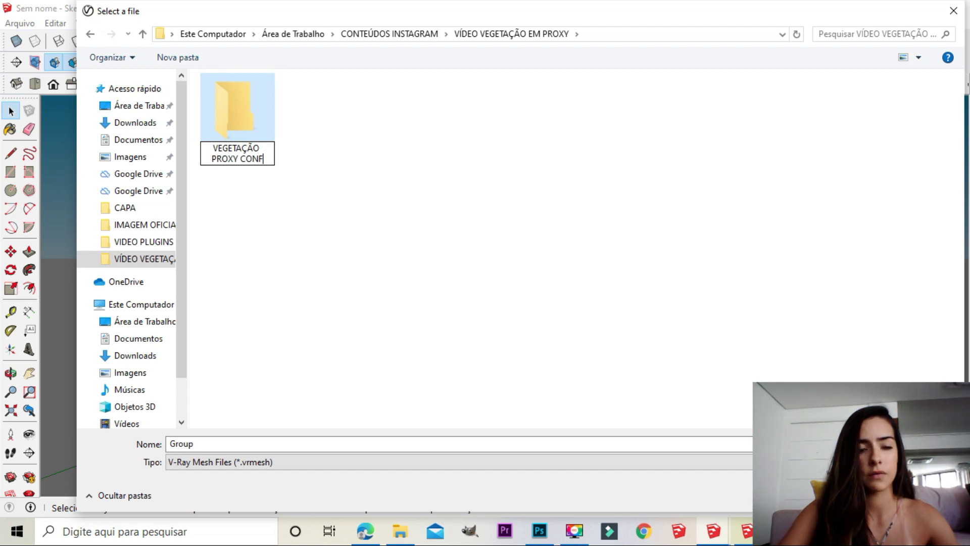
{"action": "type", "text": "IGURADA"}
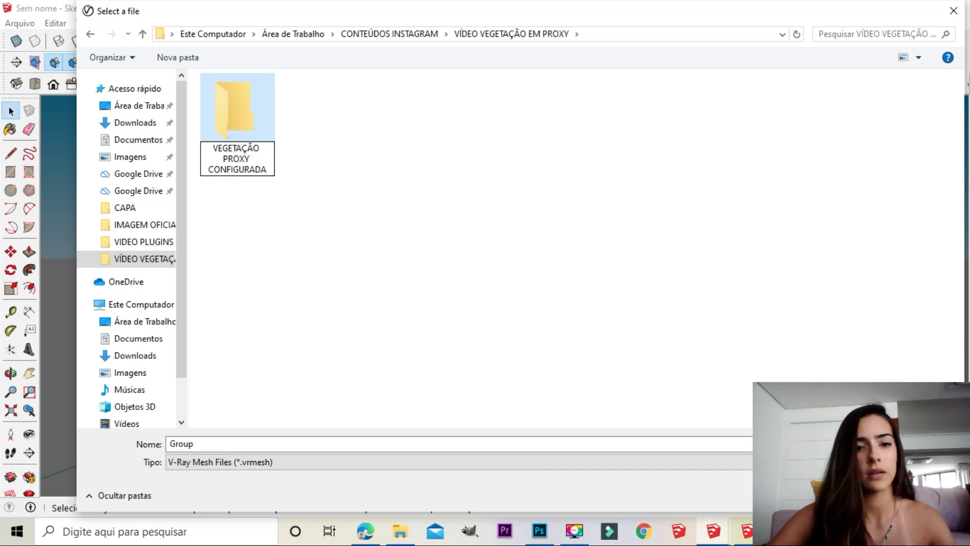
{"action": "key", "text": "Return"}
{"action": "double_click", "coordinate": [232, 121]}
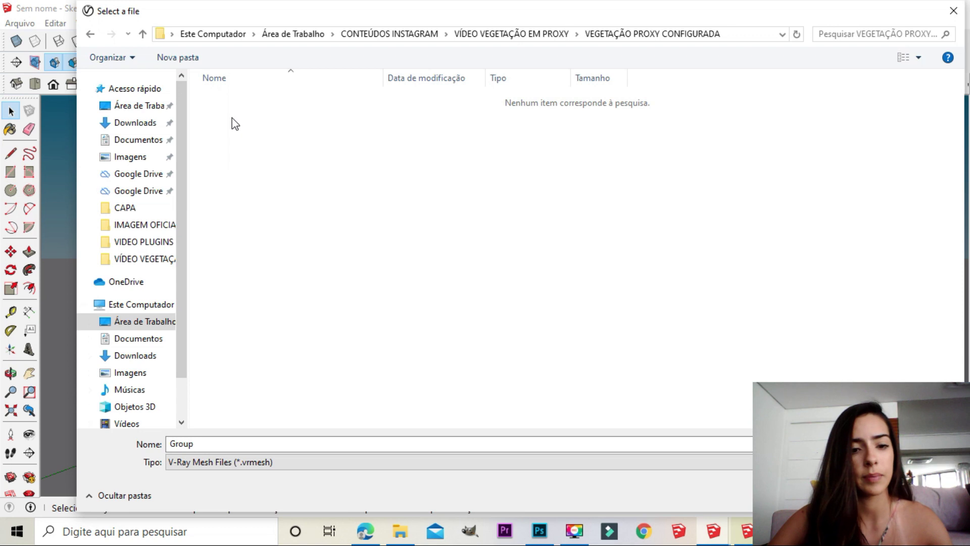
- Name the proxy mesh file Arvore 1 and accept it as the export path
{"action": "left_click", "coordinate": [203, 444]}
{"action": "type", "text": "ARVOR"}
{"action": "key", "text": "BackSpace"}
{"action": "key", "text": "BackSpace"}
{"action": "key", "text": "BackSpace"}
{"action": "key", "text": "BackSpace"}
{"action": "type", "text": "rvore 1"}
{"action": "key", "text": "Return"}
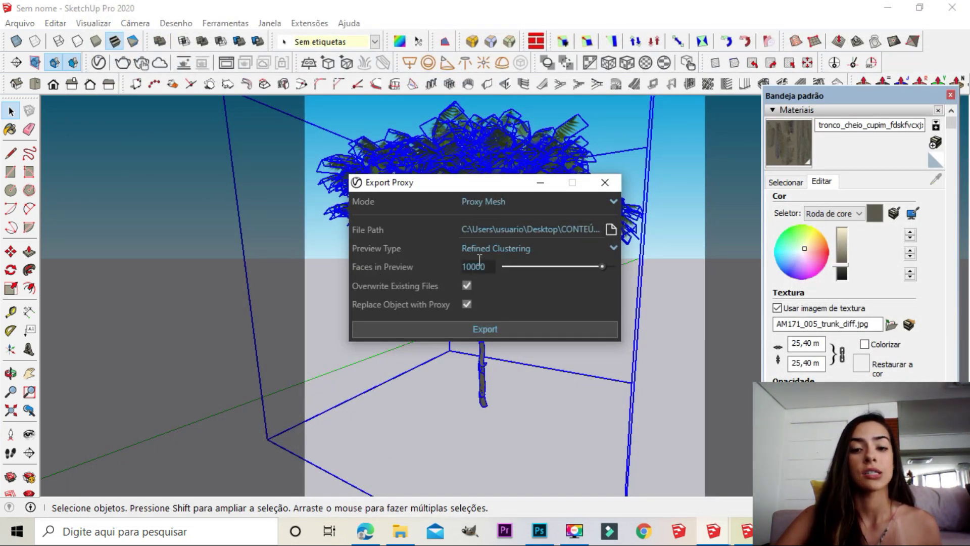
- Set the proxy's Preview Type to Face Skipping with 5000 Faces in Preview, and export it in place of the tree
{"action": "left_click", "coordinate": [499, 249]}
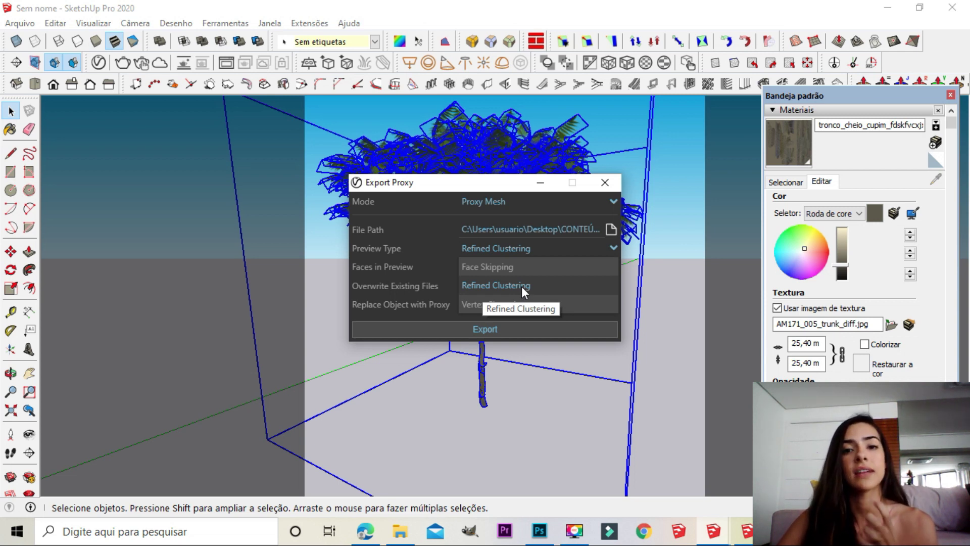
{"action": "left_click", "coordinate": [475, 267]}
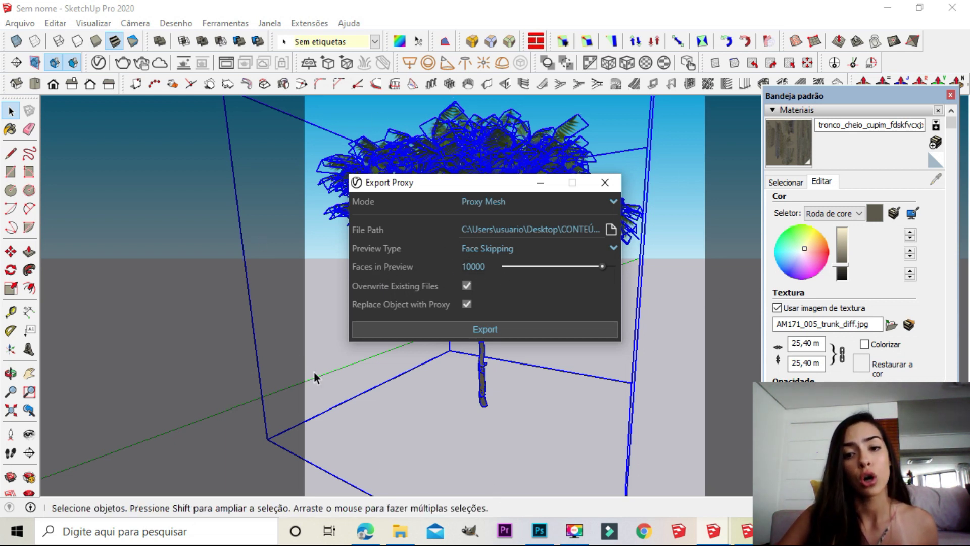
{"action": "double_click", "coordinate": [477, 266]}
{"action": "type", "text": "5000"}
{"action": "key", "text": "Return"}
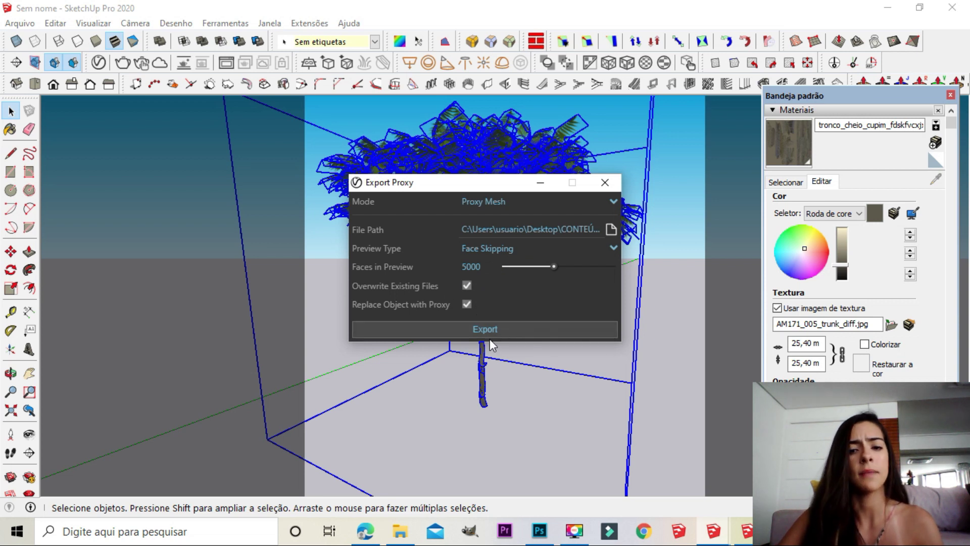
{"action": "left_click", "coordinate": [478, 331]}
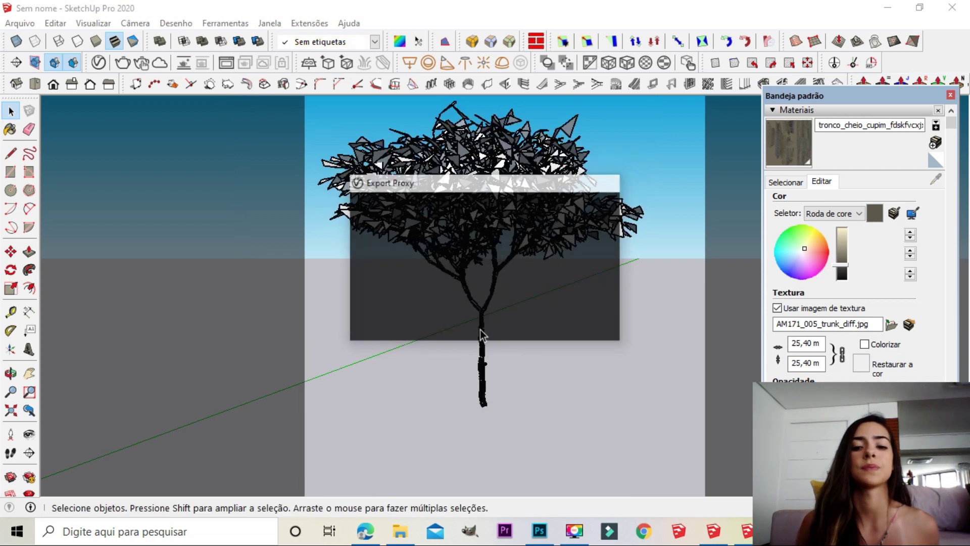
- Examine the proxy tree's simplified leaf and trunk preview from different angles and distances
{"action": "middle_click_drag", "start_coordinate": [467, 313], "coordinate": [518, 311]}
{"action": "left_click", "coordinate": [518, 312]}
{"action": "middle_click_drag", "start_coordinate": [541, 346], "coordinate": [530, 252]}
{"action": "scroll", "coordinate": [470, 278], "scroll_direction": "up", "scroll_amount": 1}
{"action": "scroll", "coordinate": [470, 278], "scroll_direction": "down", "scroll_amount": 1}
{"action": "middle_click_drag", "start_coordinate": [528, 215], "coordinate": [540, 238], "text": "shift"}
{"action": "scroll", "coordinate": [553, 187], "scroll_direction": "up", "scroll_amount": 3}
{"action": "scroll", "coordinate": [573, 192], "scroll_direction": "down", "scroll_amount": 1}
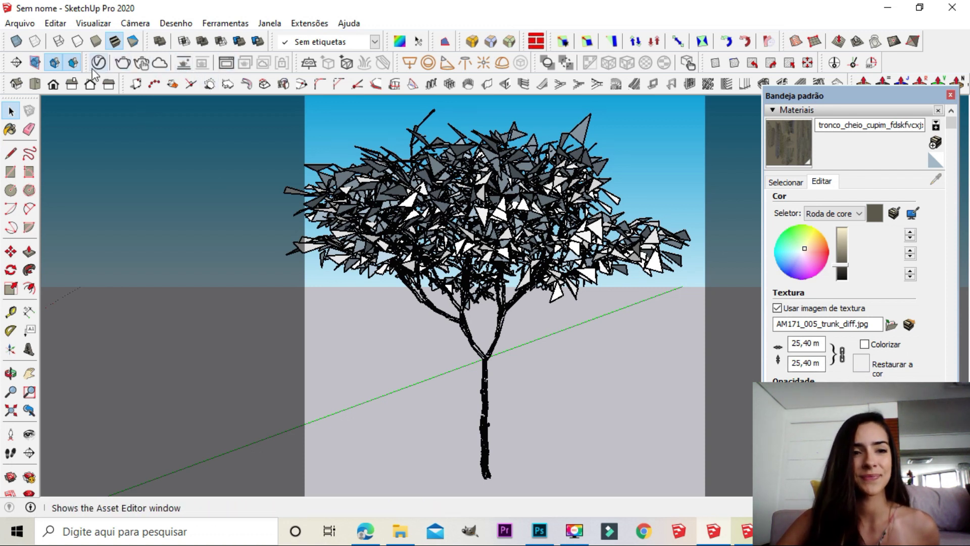
- Render the proxy tree to check its materials, and close the frame buffer
{"action": "left_click", "coordinate": [123, 62]}
{"action": "mouse_move", "coordinate": [353, 12]}
{"action": "left_mouse_down"}
{"action": "mouse_move", "coordinate": [399, 86]}
{"action": "mouse_move", "coordinate": [177, 74]}
{"action": "mouse_move", "coordinate": [287, 64]}
{"action": "left_mouse_up"}
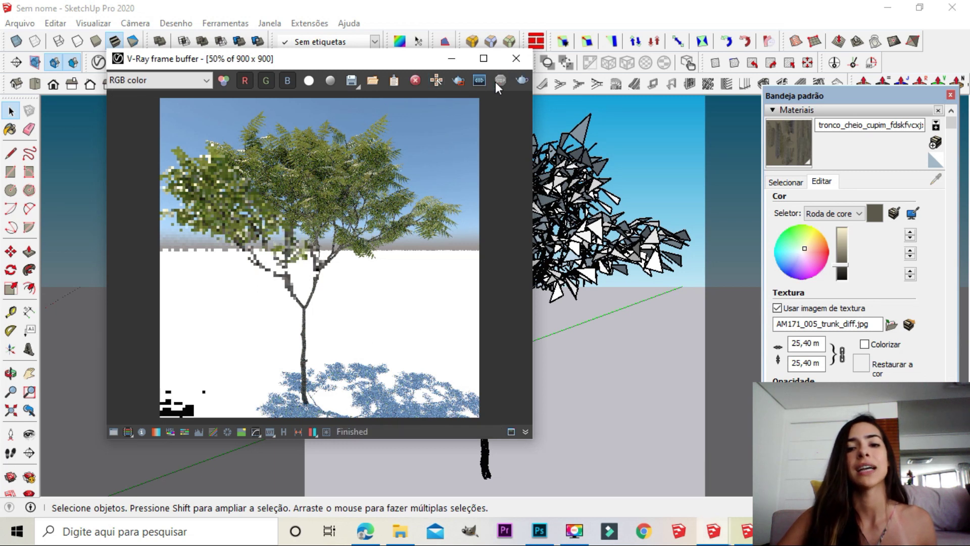
{"action": "left_click", "coordinate": [516, 58]}
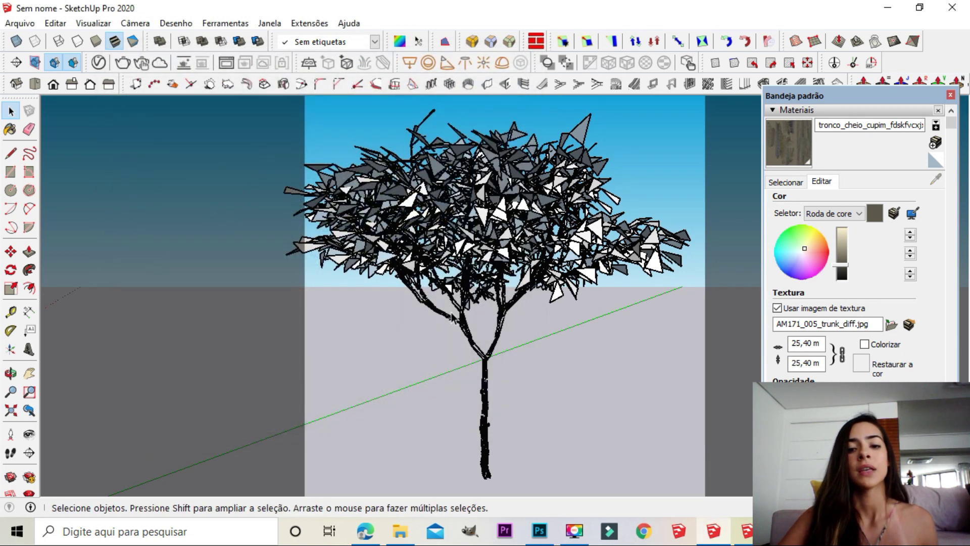
- Select the proxy tree and reveal the asset library beside its Arvore 1 geometry in the V-Ray Asset Editor
{"action": "left_click", "coordinate": [508, 329]}
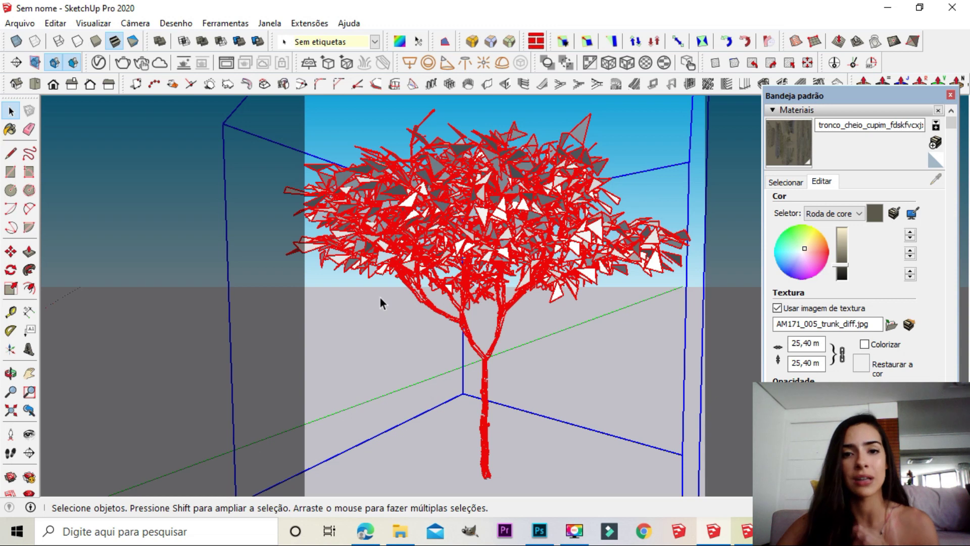
{"action": "left_click", "coordinate": [99, 64]}
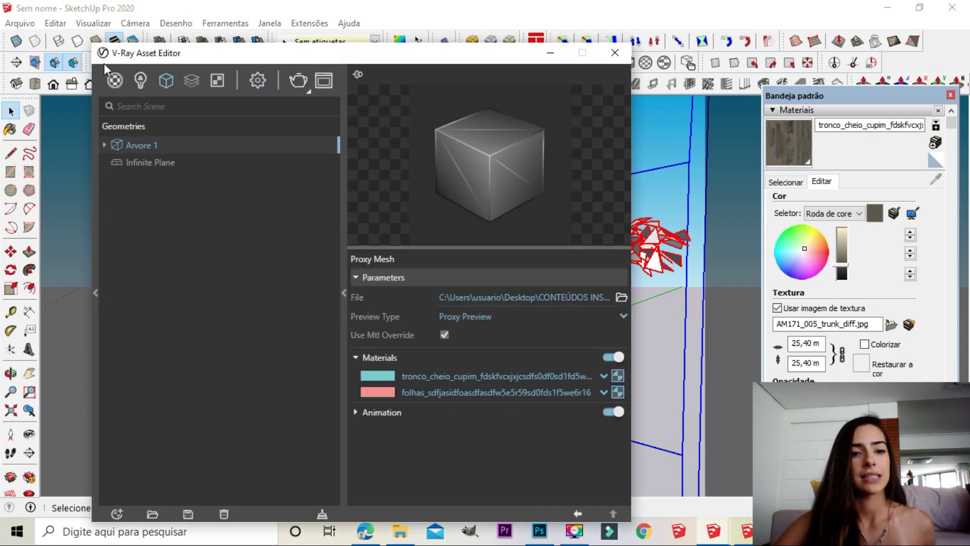
{"action": "left_click_drag", "start_coordinate": [206, 52], "coordinate": [311, 35]}
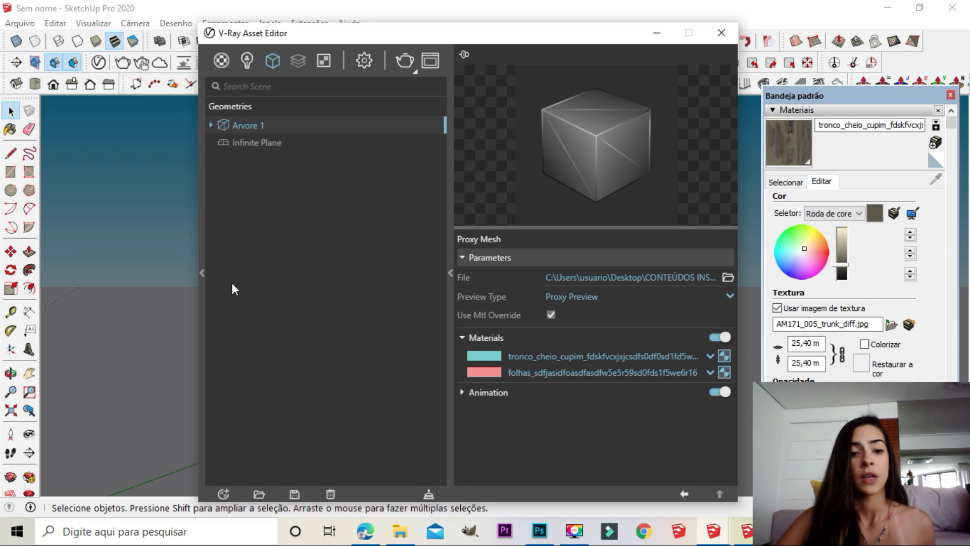
{"action": "left_click", "coordinate": [201, 273]}
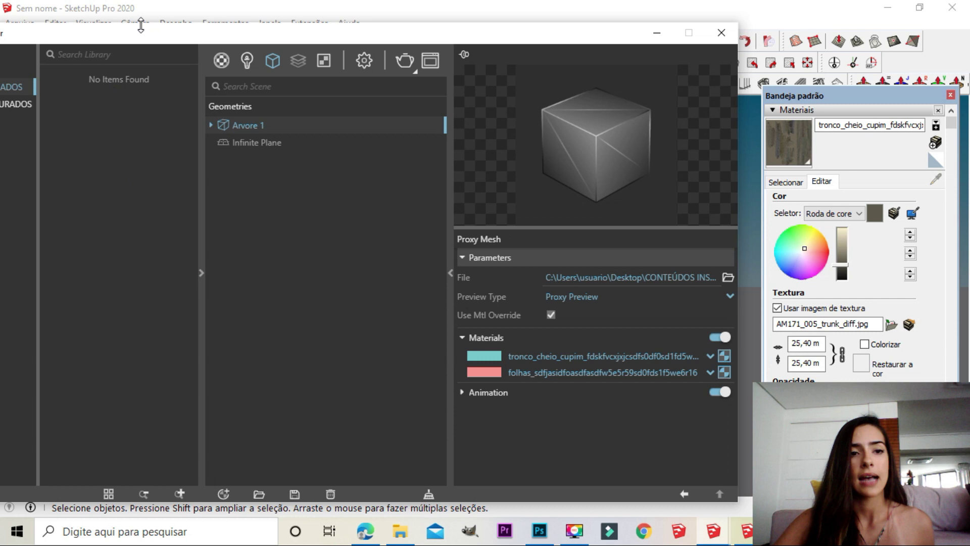
{"action": "left_click_drag", "start_coordinate": [141, 35], "coordinate": [249, 32]}
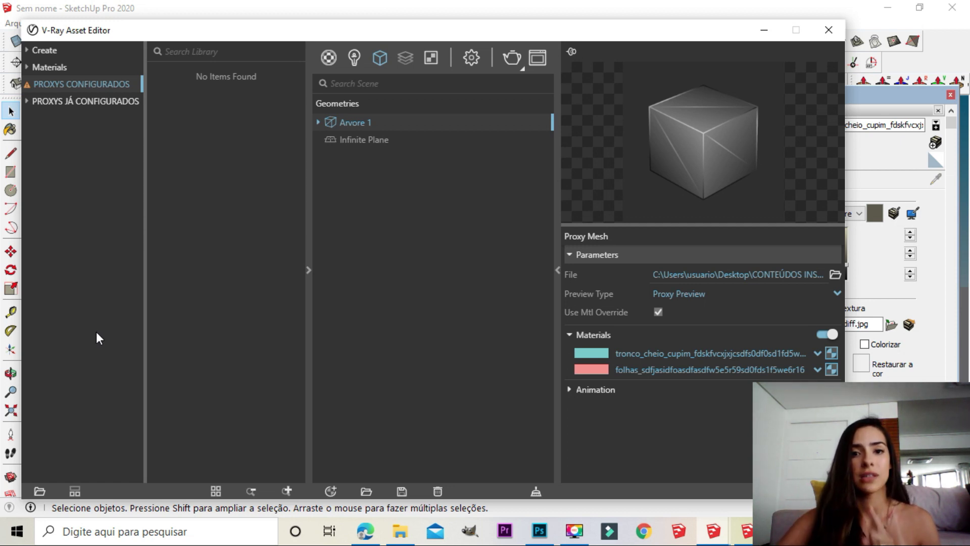
- Add the VEGETAÇÃO PROXY CONFIGURADA folder from VÍDEO VEGETAÇÃO EM PROXY as a location in the asset library
{"action": "left_click", "coordinate": [39, 491]}
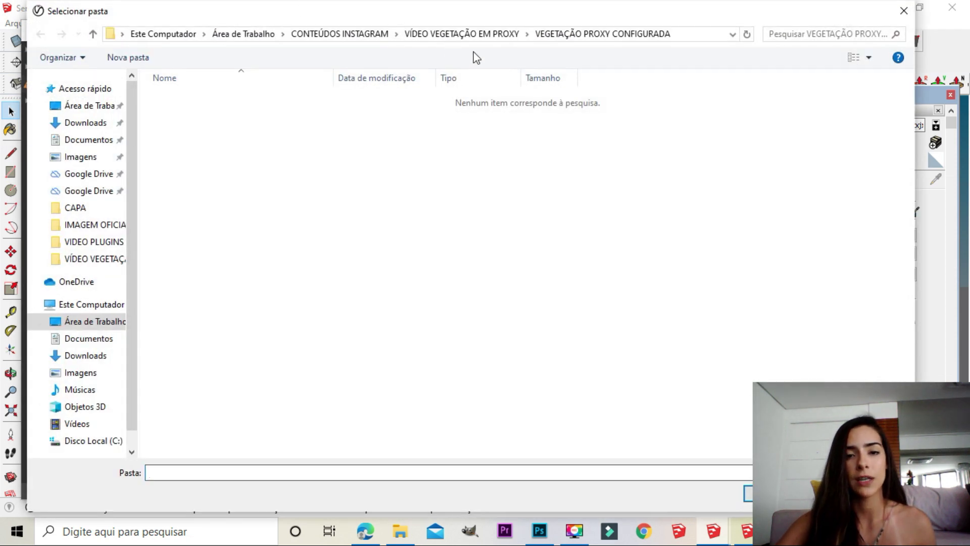
{"action": "left_click", "coordinate": [445, 34]}
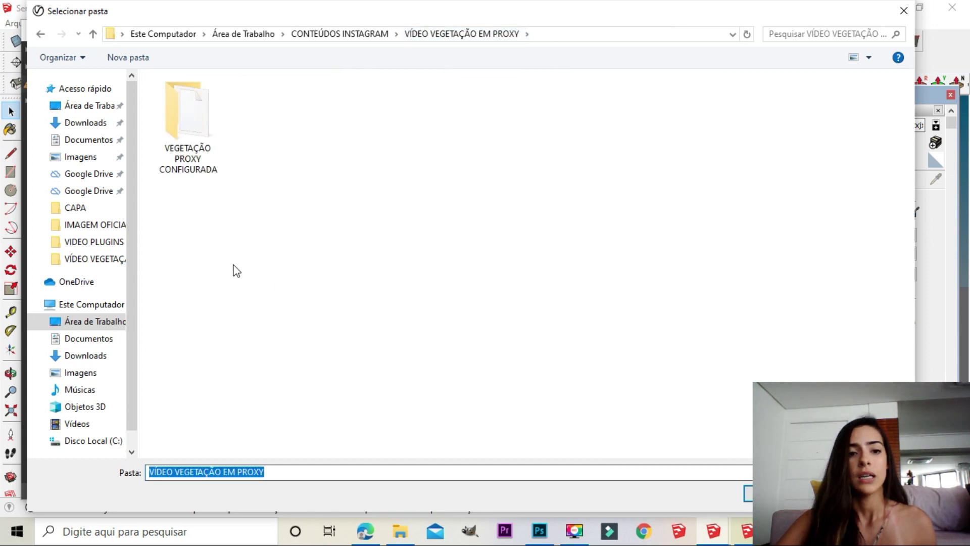
{"action": "left_click", "coordinate": [199, 114]}
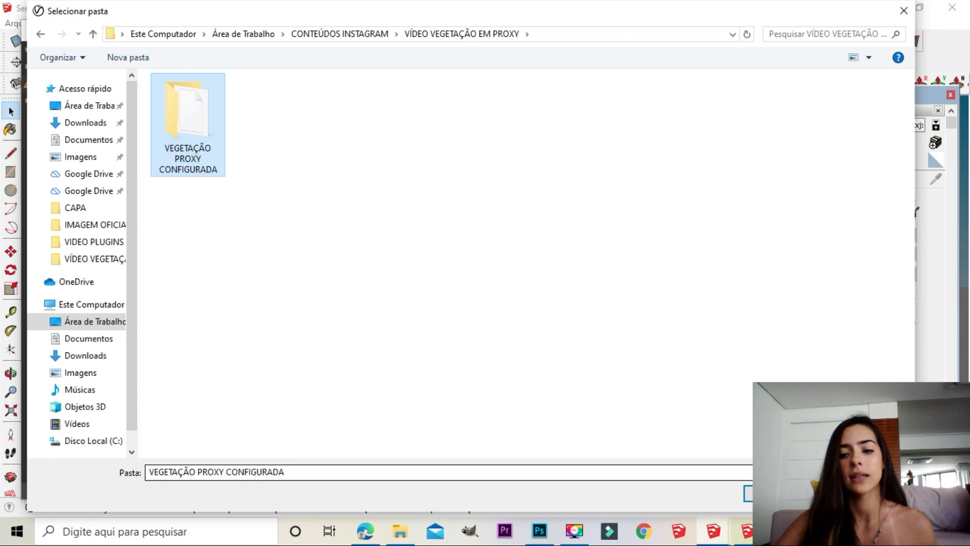
{"action": "key", "text": "Return"}
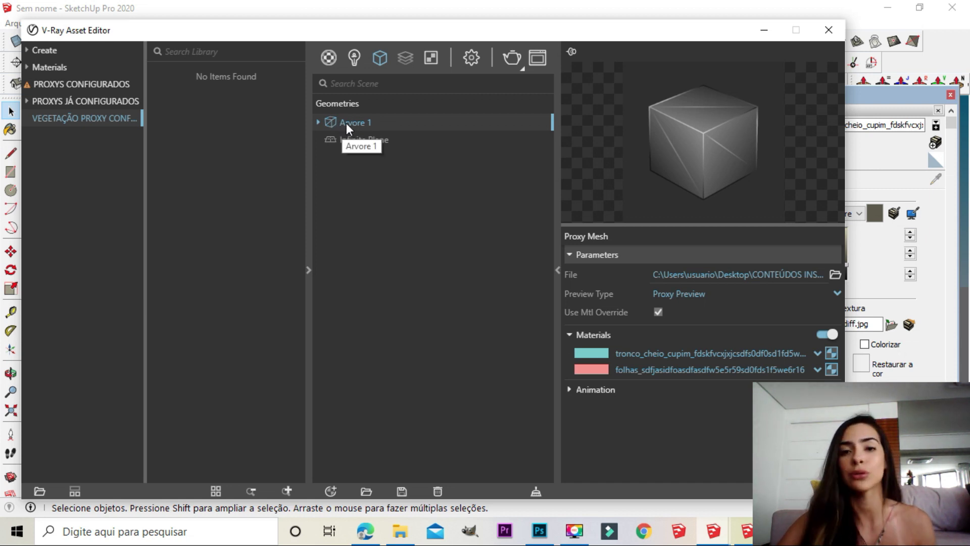
- Store the Arvore 1 proxy in the VEGETAÇÃO PROXY CONFIGURADA library and switch to the blank SketchUp model
{"action": "left_click_drag", "start_coordinate": [366, 123], "coordinate": [239, 78]}
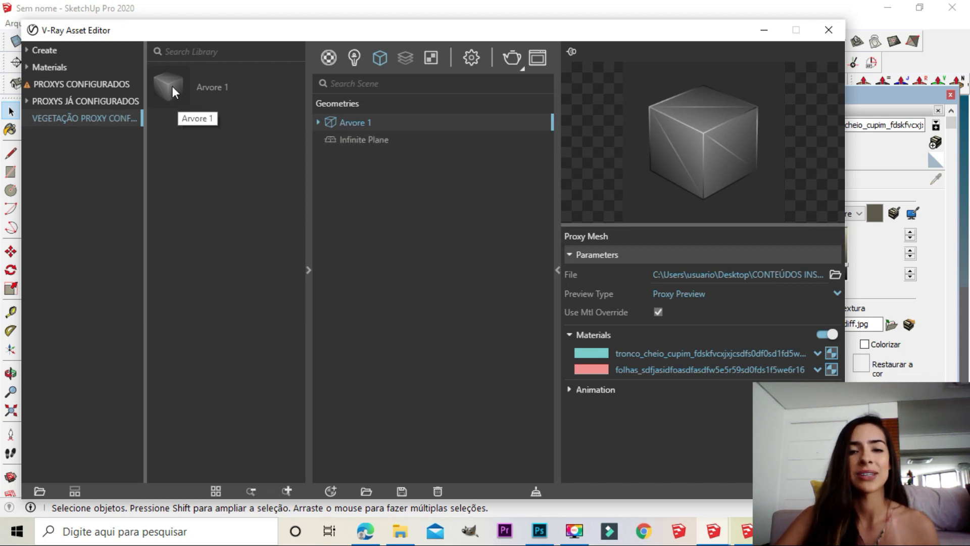
{"action": "left_click_drag", "start_coordinate": [172, 88], "coordinate": [206, 96]}
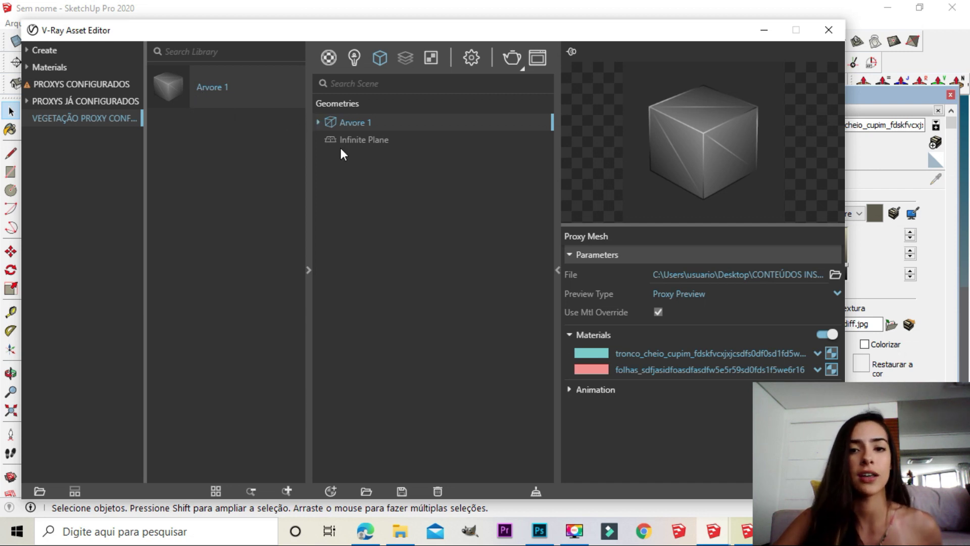
{"action": "left_click", "coordinate": [713, 531]}
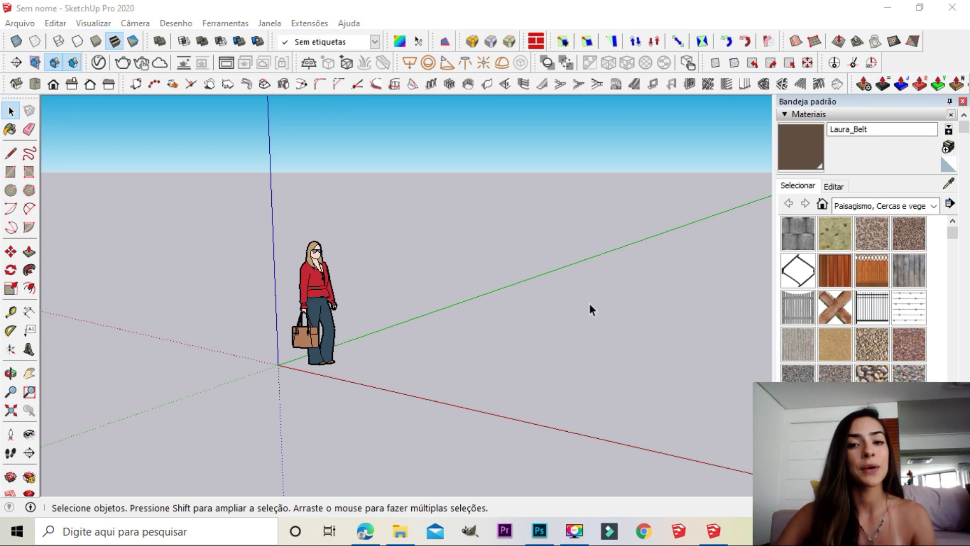
- Bring up the V-Ray Asset Editor in the blank model and reveal the VEGETAÇÃO PROXY CONFIGURADA library
{"action": "left_click", "coordinate": [98, 62]}
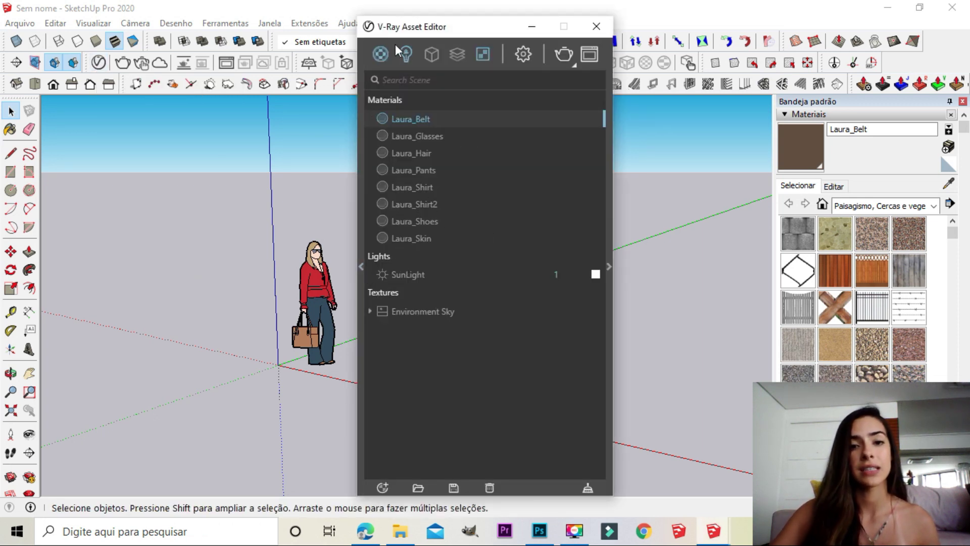
{"action": "left_click_drag", "start_coordinate": [417, 28], "coordinate": [507, 25]}
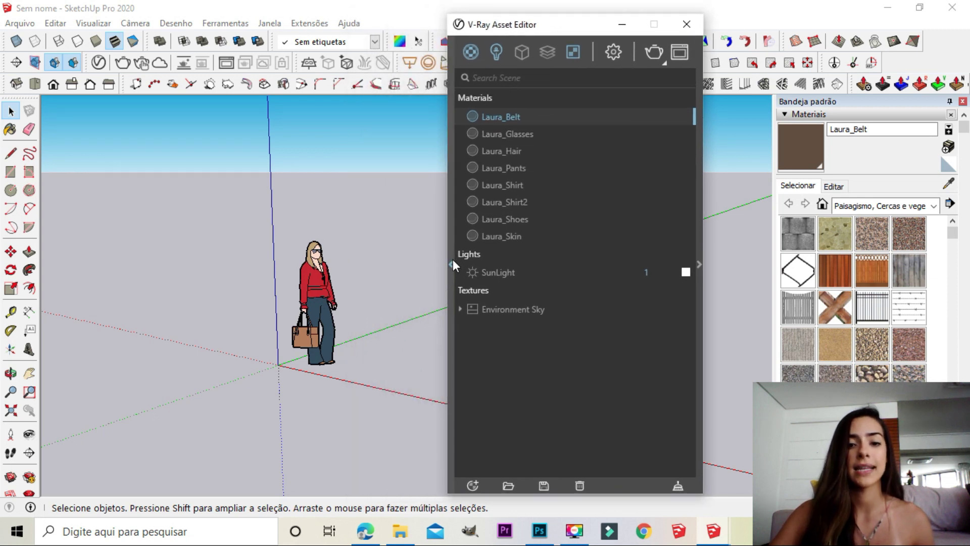
{"action": "left_click", "coordinate": [451, 265]}
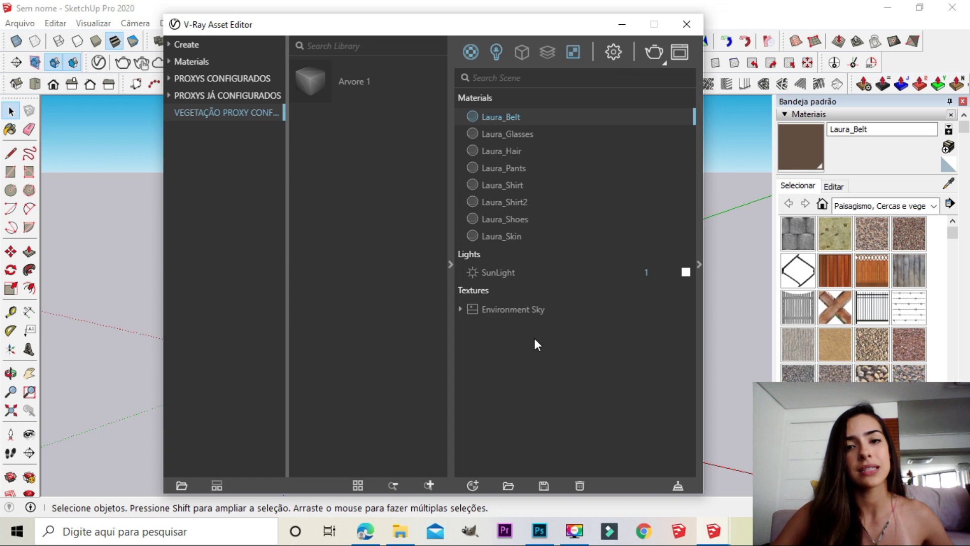
- Add the Arvore 1 proxy from the library to the scene assets and show the scene's geometries
{"action": "left_click", "coordinate": [519, 54]}
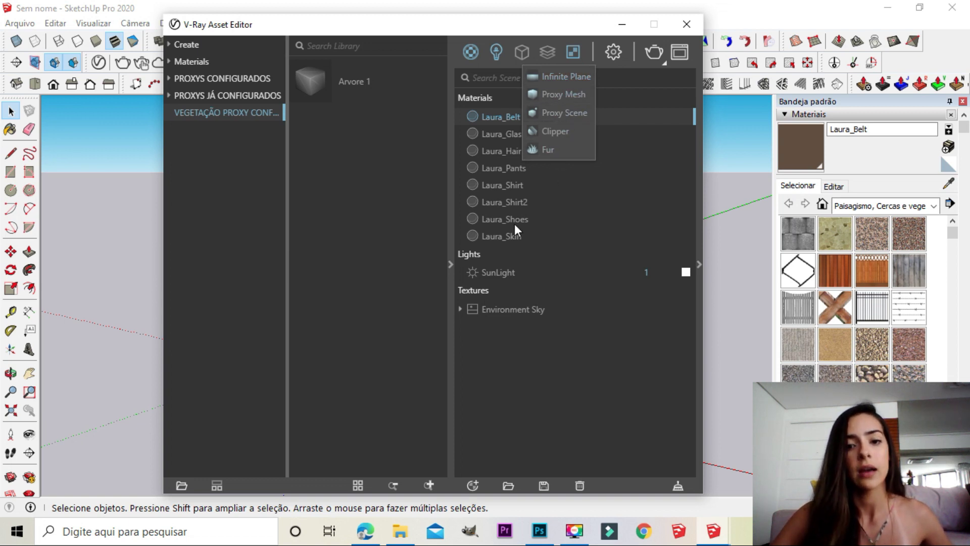
{"action": "left_click", "coordinate": [449, 321]}
{"action": "left_click_drag", "start_coordinate": [317, 80], "coordinate": [564, 244]}
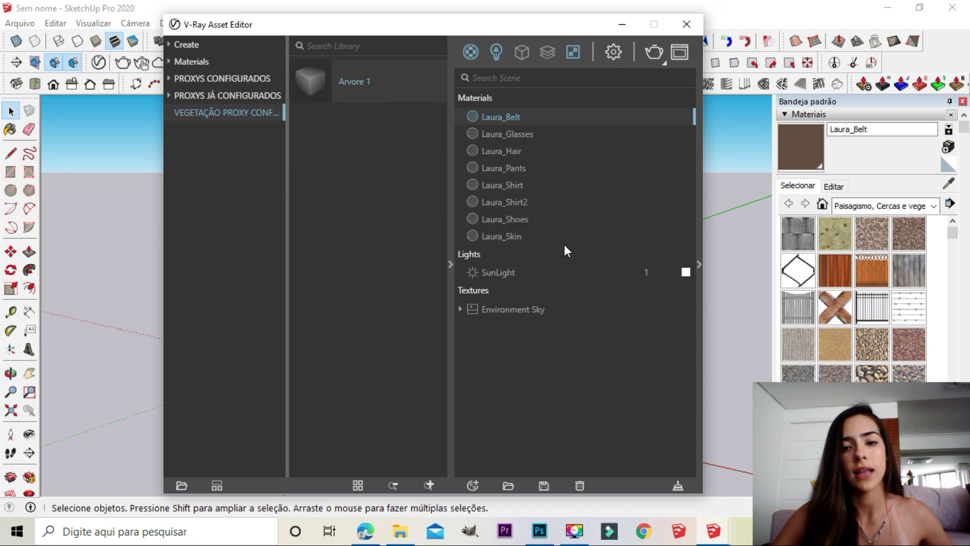
{"action": "left_click", "coordinate": [520, 57]}
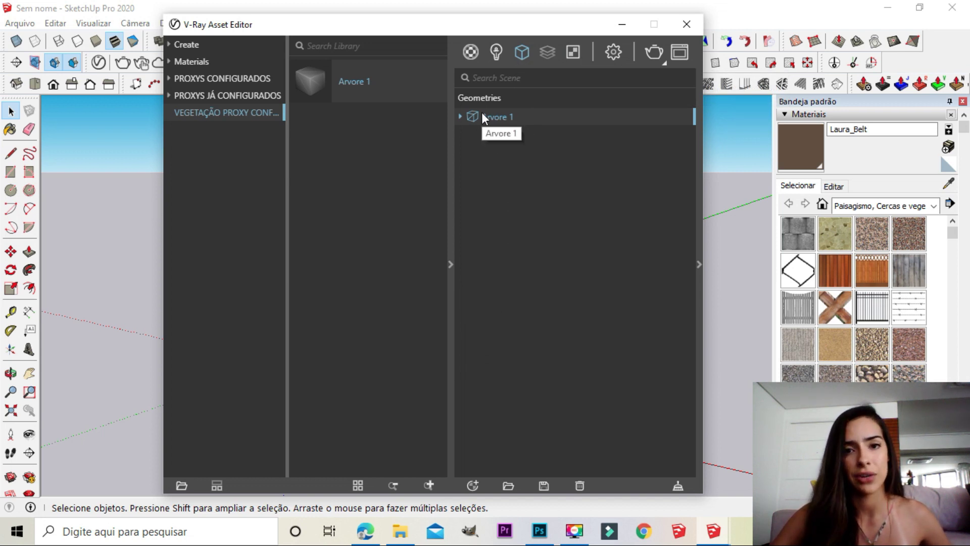
- Minimize the Asset Editor, bring the default tray into the workspace and list the components contained in the model
{"action": "left_click", "coordinate": [621, 25]}
{"action": "middle_click_drag", "start_coordinate": [495, 308], "coordinate": [356, 433]}
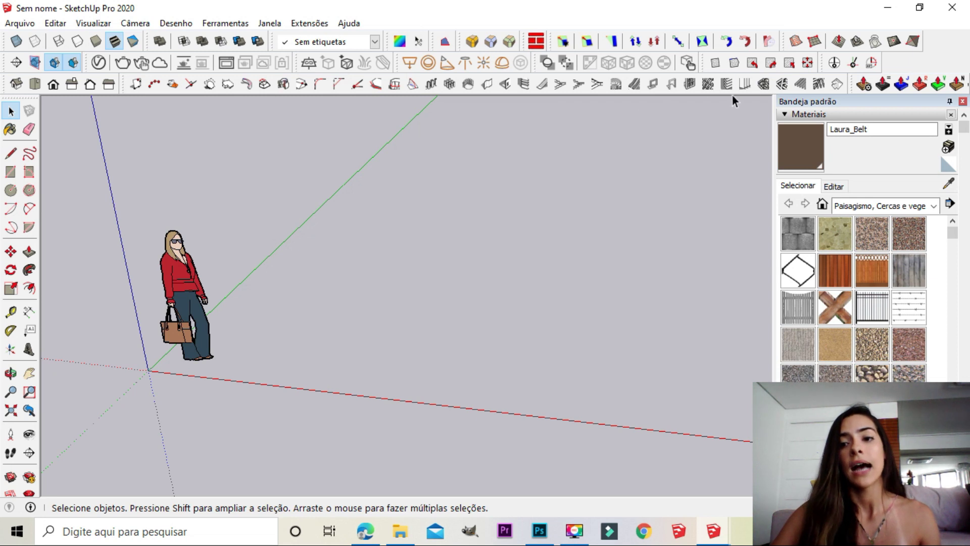
{"action": "left_click_drag", "start_coordinate": [793, 101], "coordinate": [120, 85]}
{"action": "left_click", "coordinate": [166, 99]}
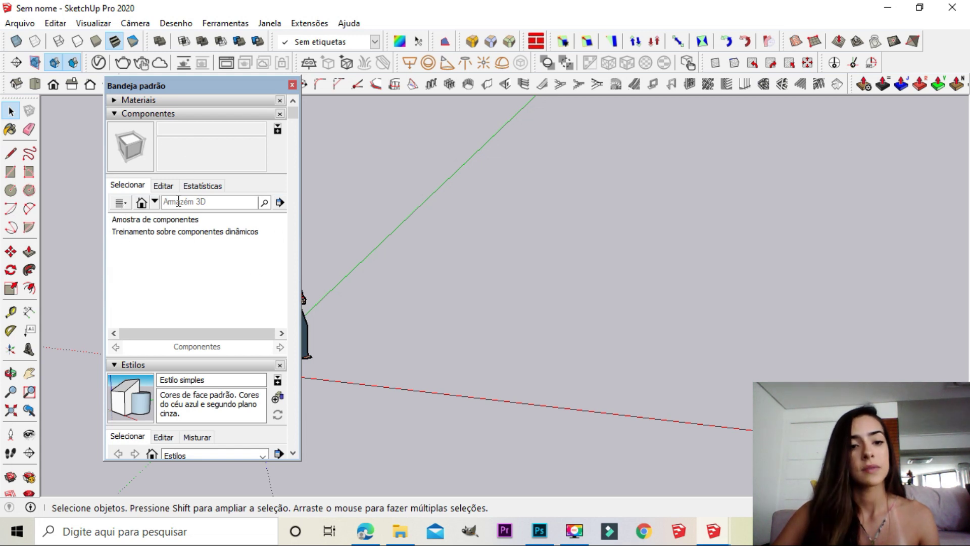
{"action": "left_click", "coordinate": [141, 203]}
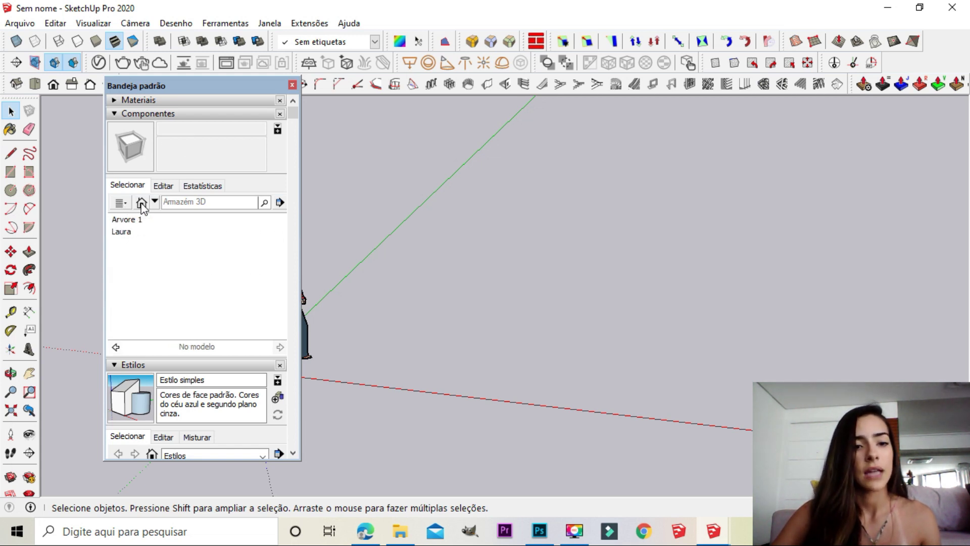
{"action": "left_click", "coordinate": [155, 201]}
{"action": "left_click", "coordinate": [165, 221]}
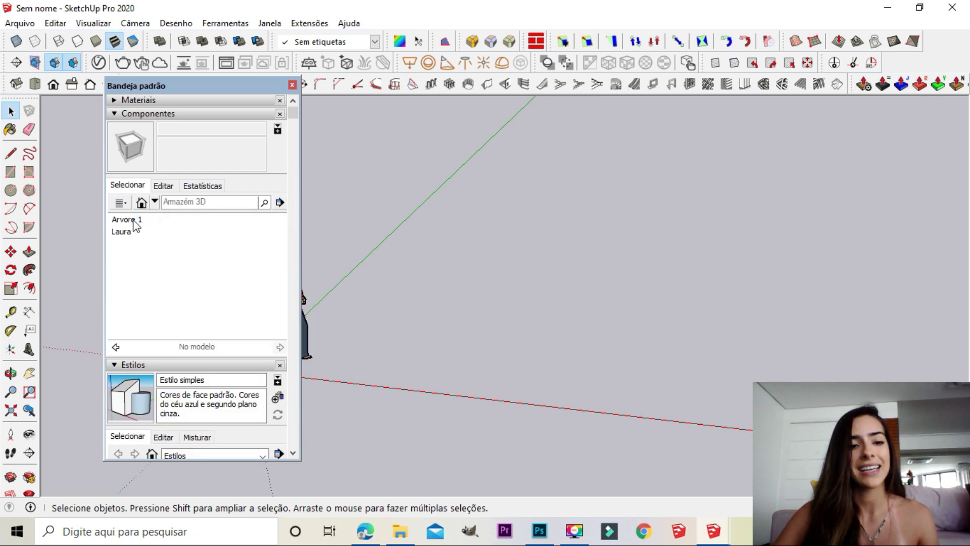
- Place the Arvore 1 component on the ground beside the standing figure
{"action": "left_click", "coordinate": [127, 222]}
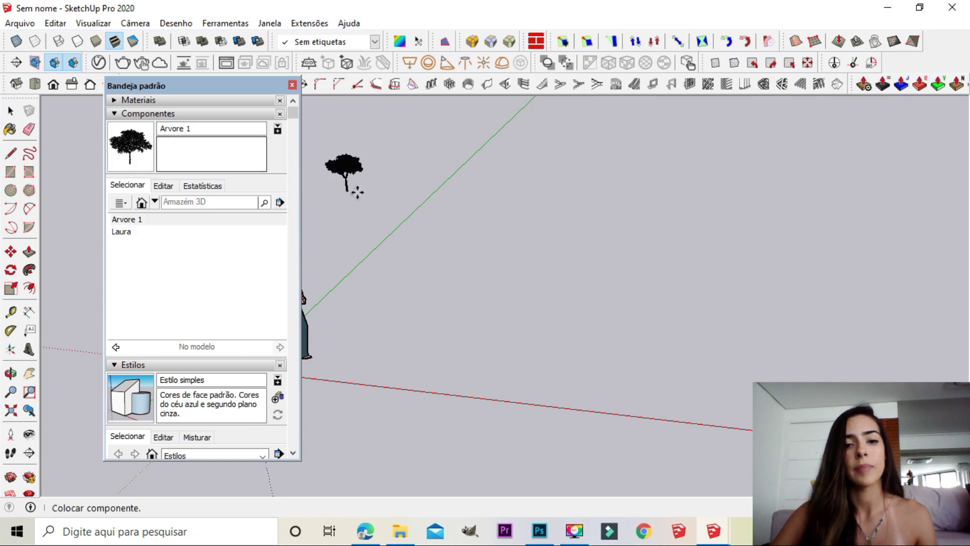
{"action": "left_click", "coordinate": [373, 346]}
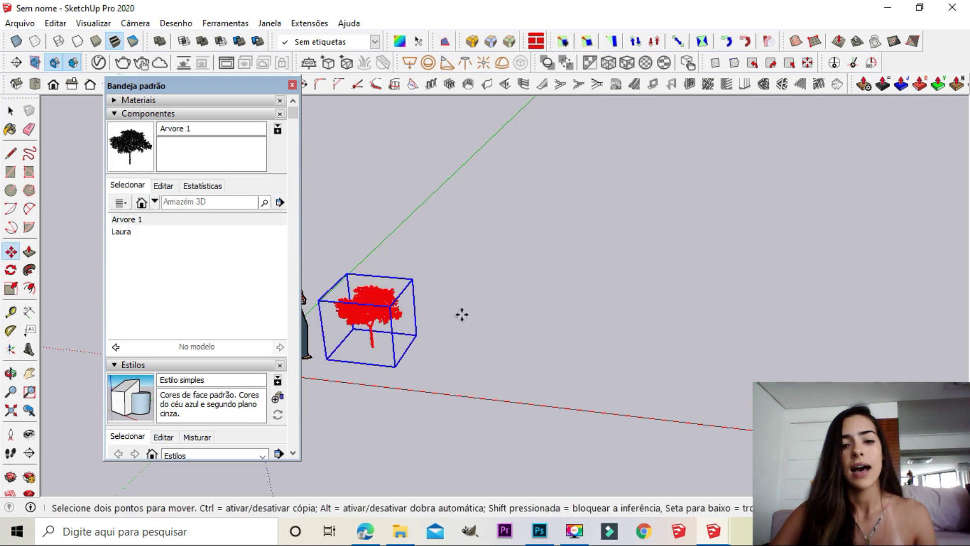
{"action": "key", "text": "space"}
- Scale the placed tree up uniformly from its upper corner to about twice the standing figure's height
{"action": "scroll", "coordinate": [380, 310], "scroll_direction": "up", "scroll_amount": 2}
{"action": "scroll", "coordinate": [380, 310], "scroll_direction": "down", "scroll_amount": 2}
{"action": "key", "text": "s"}
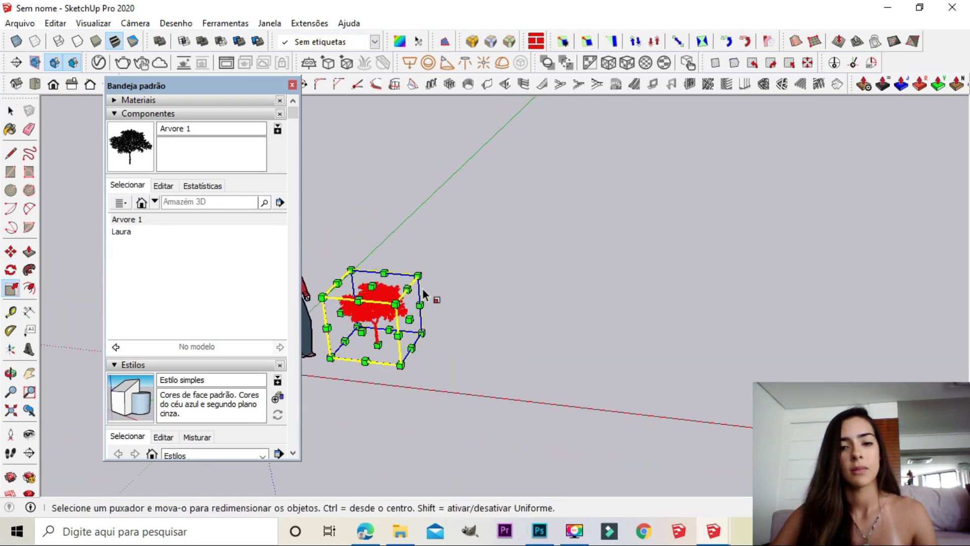
{"action": "left_click", "coordinate": [419, 276]}
{"action": "scroll", "coordinate": [617, 169], "scroll_direction": "down", "scroll_amount": 3}
{"action": "middle_click_drag", "start_coordinate": [623, 168], "coordinate": [555, 225], "text": "shift"}
{"action": "left_click", "coordinate": [626, 143]}
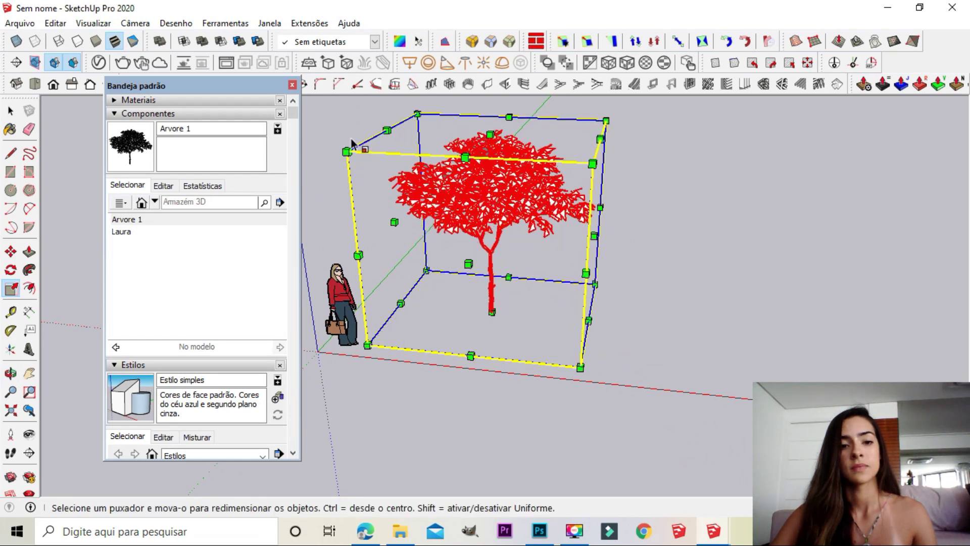
{"action": "key", "text": "space"}
- Return the default tray to the side of the workspace and render the tree beside the figure, examining its foliage and trunk
{"action": "left_click_drag", "start_coordinate": [284, 84], "coordinate": [930, 103]}
{"action": "middle_click_drag", "start_coordinate": [521, 215], "coordinate": [557, 302]}
{"action": "scroll", "coordinate": [479, 201], "scroll_direction": "up", "scroll_amount": 5}
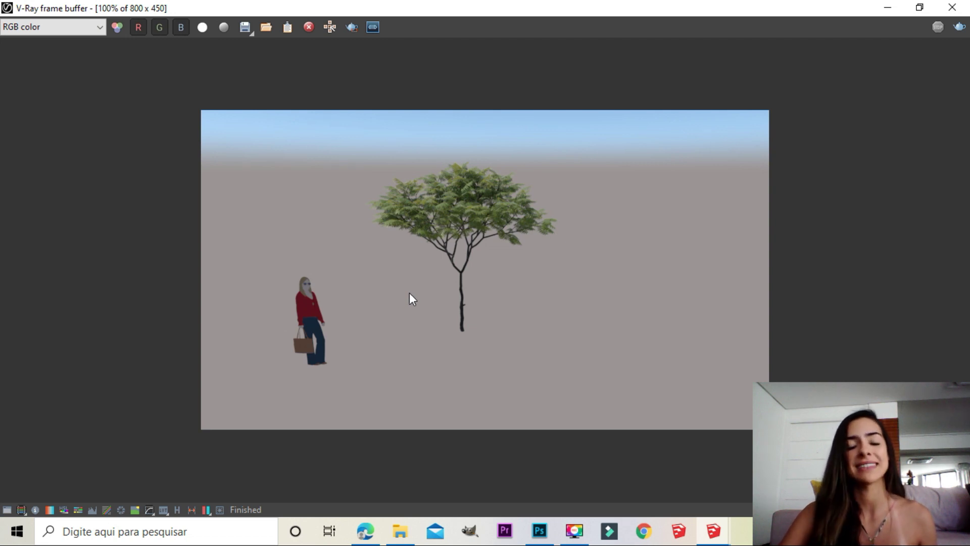
{"action": "scroll", "coordinate": [460, 215], "scroll_direction": "up", "scroll_amount": 2}
{"action": "scroll", "coordinate": [460, 216], "scroll_direction": "down", "scroll_amount": 2}
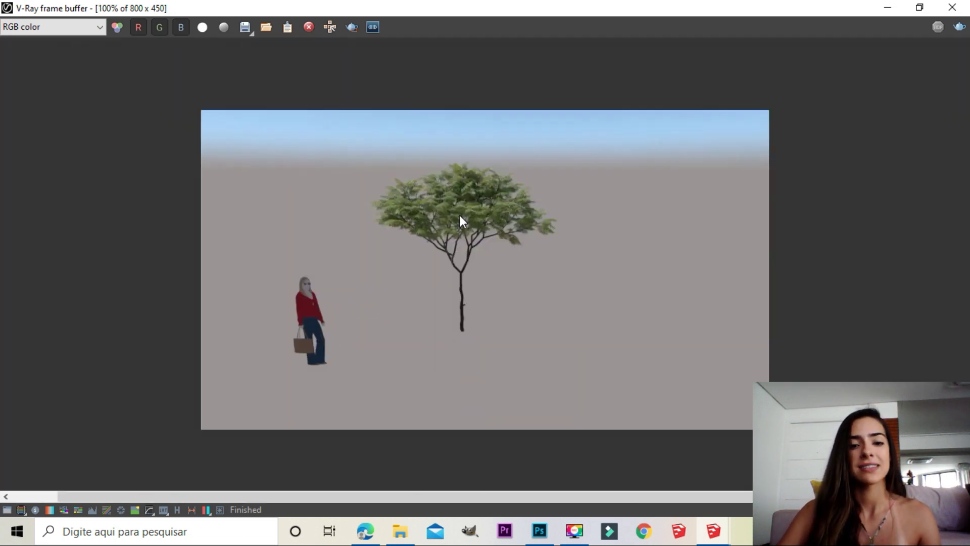
{"action": "scroll", "coordinate": [447, 242], "scroll_direction": "up", "scroll_amount": 1}
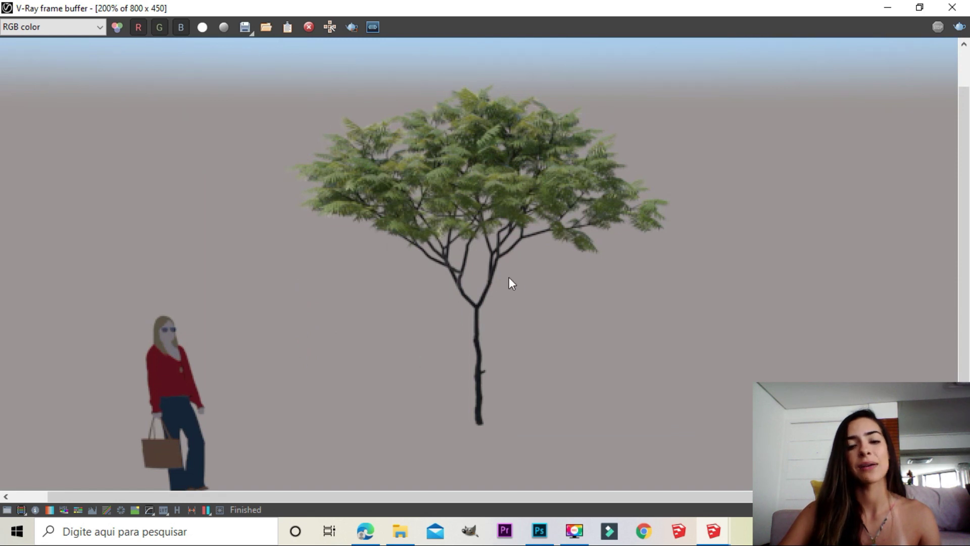
{"action": "scroll", "coordinate": [508, 277], "scroll_direction": "down", "scroll_amount": 1}
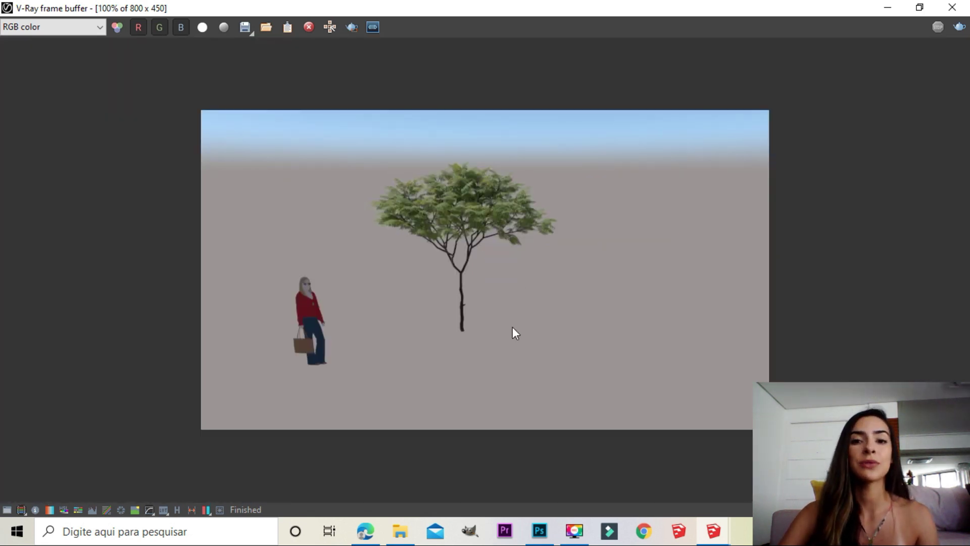